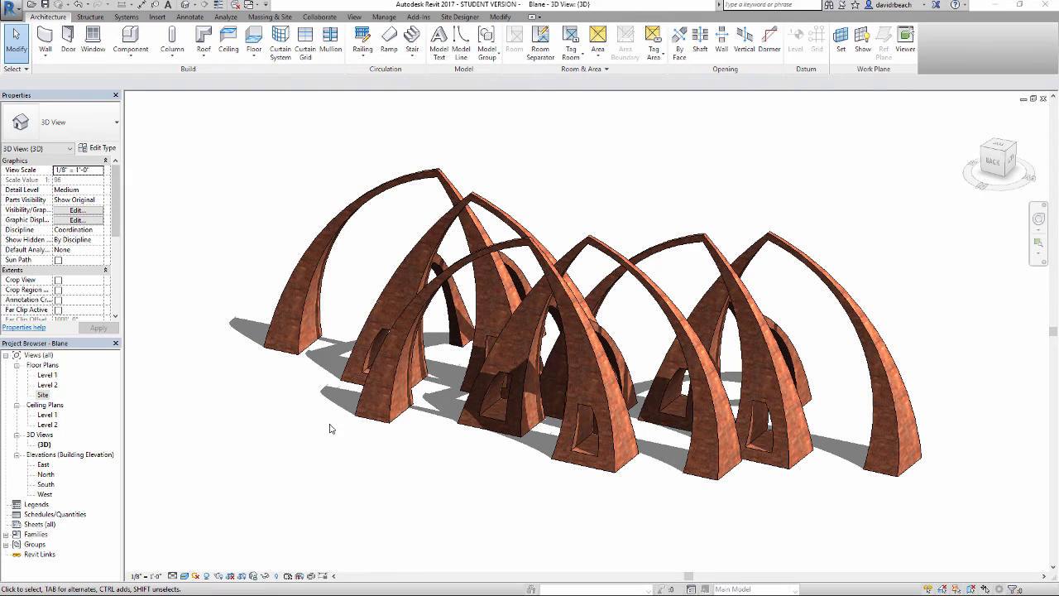
pyautogui.moveTo(484, 463); pyautogui.dragTo(471, 449)
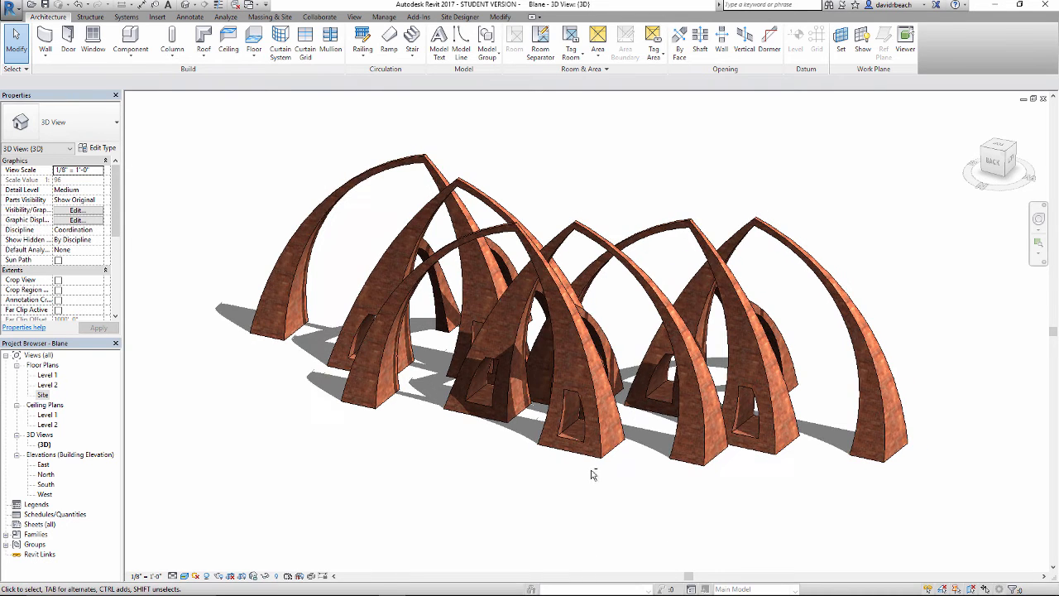
pyautogui.moveTo(745, 494); pyautogui.dragTo(430, 463)
pyautogui.moveTo(516, 478); pyautogui.dragTo(756, 497)
pyautogui.moveTo(582, 501); pyautogui.dragTo(507, 467)
pyautogui.moveTo(429, 446); pyautogui.dragTo(362, 449)
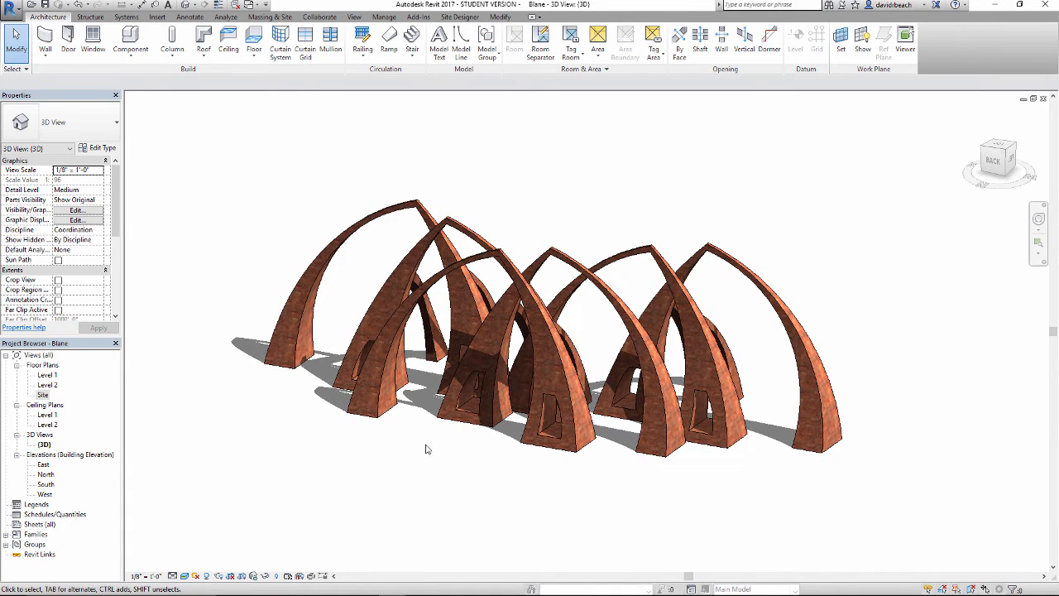
# Open the Site floor plan and bring the arches and all four elevation markers into sight.
pyautogui.doubleClick(42, 396)
pyautogui.scroll(-3, 380, 430)
pyautogui.moveTo(357, 412); pyautogui.dragTo(459, 414)
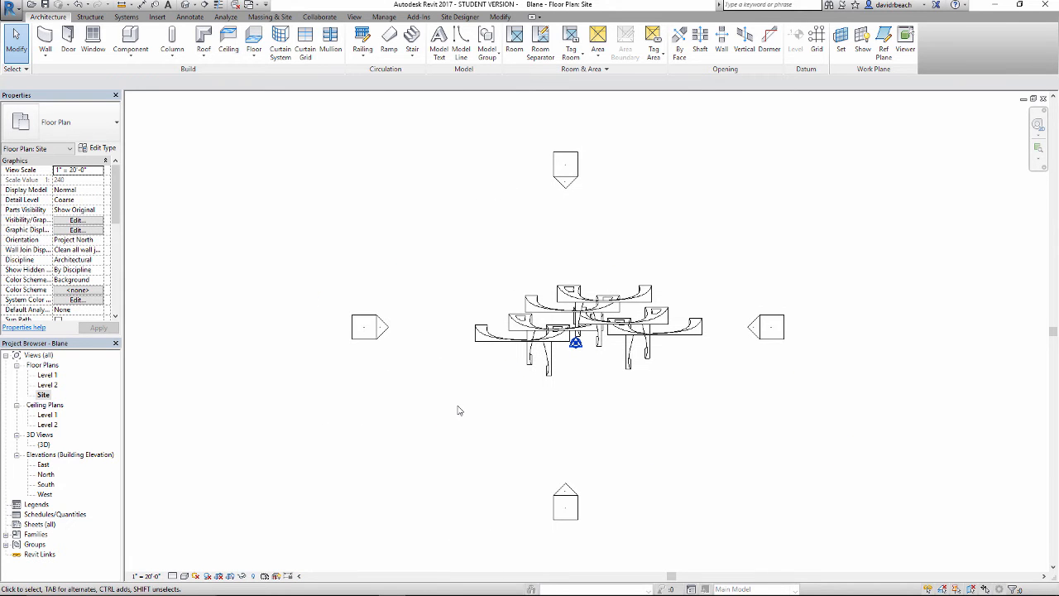
pyautogui.moveTo(554, 423); pyautogui.dragTo(535, 424)
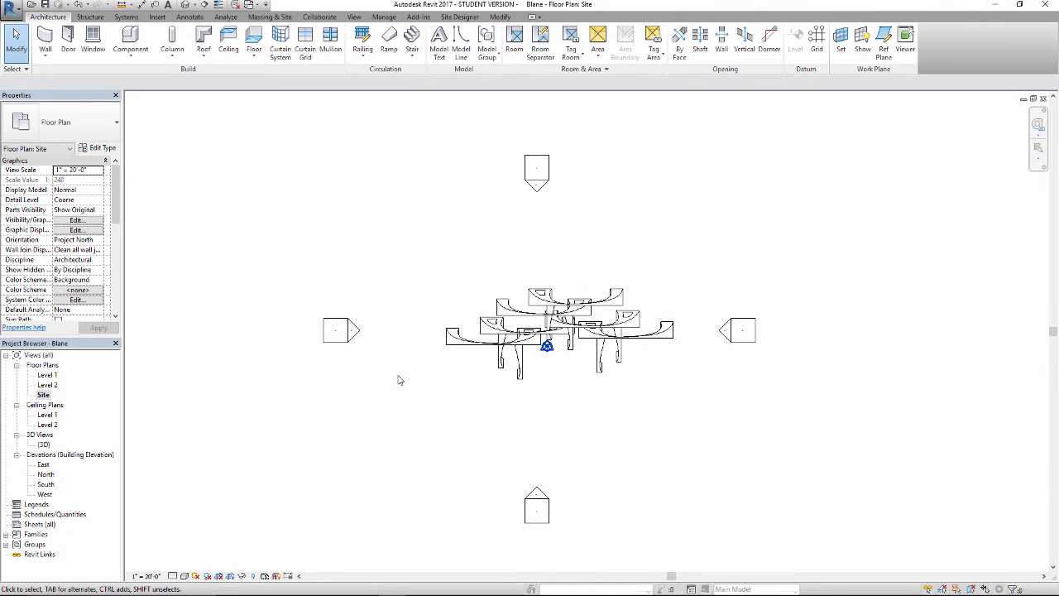
# Switch to Photoshop to examine the camera viewpoint and perspective of the 19th St street photo, and return to Revit.
pyautogui.hotkey('alt', 'Tab')
pyautogui.hotkey('alt', 'Tab')
pyautogui.hotkey('alt', 'Tab')
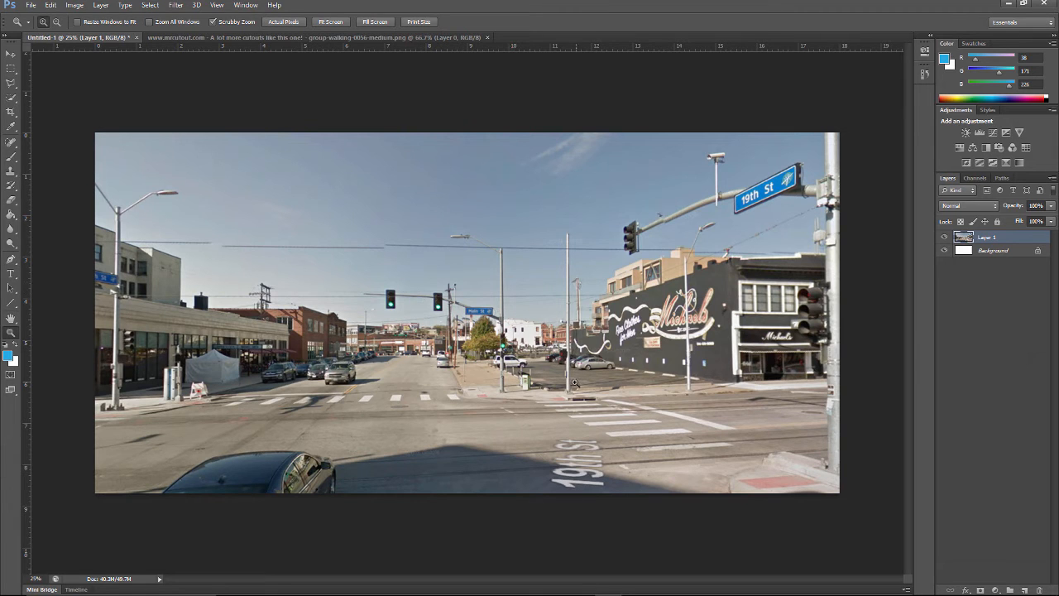
pyautogui.hotkey('alt', 'Tab')
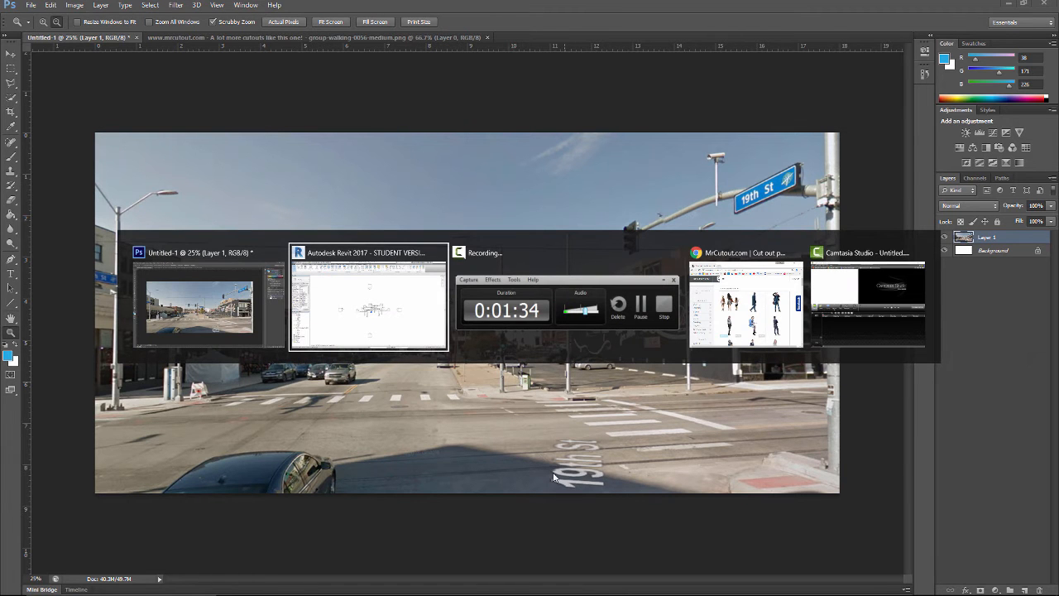
pyautogui.hotkey('alt', 'Tab')
pyautogui.hotkey('alt', 'Tab')
pyautogui.hotkey('alt', 'Tab')
pyautogui.hotkey('alt', 'Tab')
pyautogui.hotkey('alt', 'Tab')
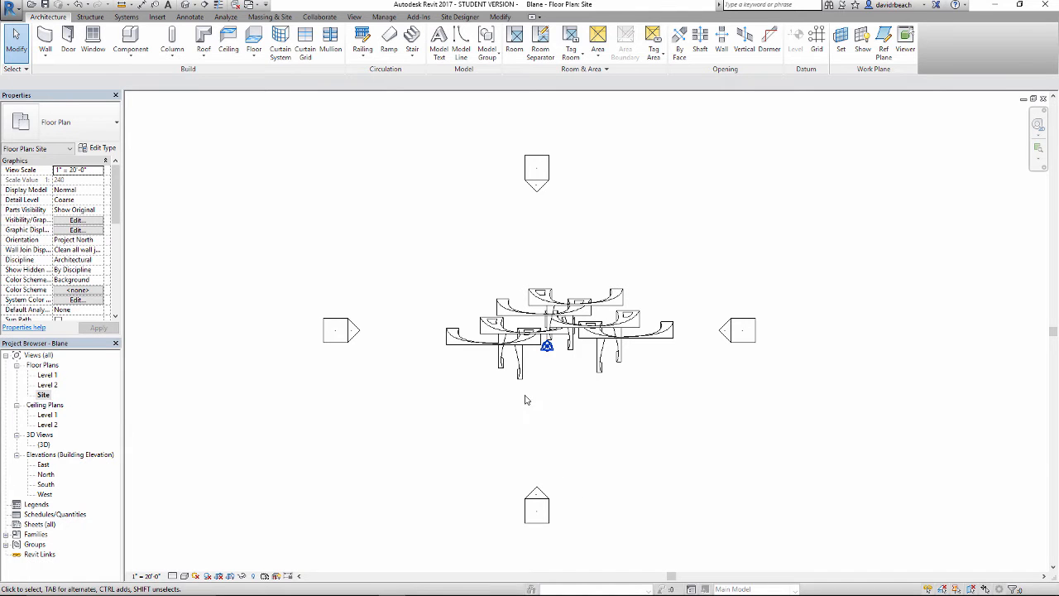
# Place a perspective camera well southeast of the arches in the Site plan and aim it at the eastern arches.
pyautogui.moveTo(804, 392); pyautogui.dragTo(722, 406)
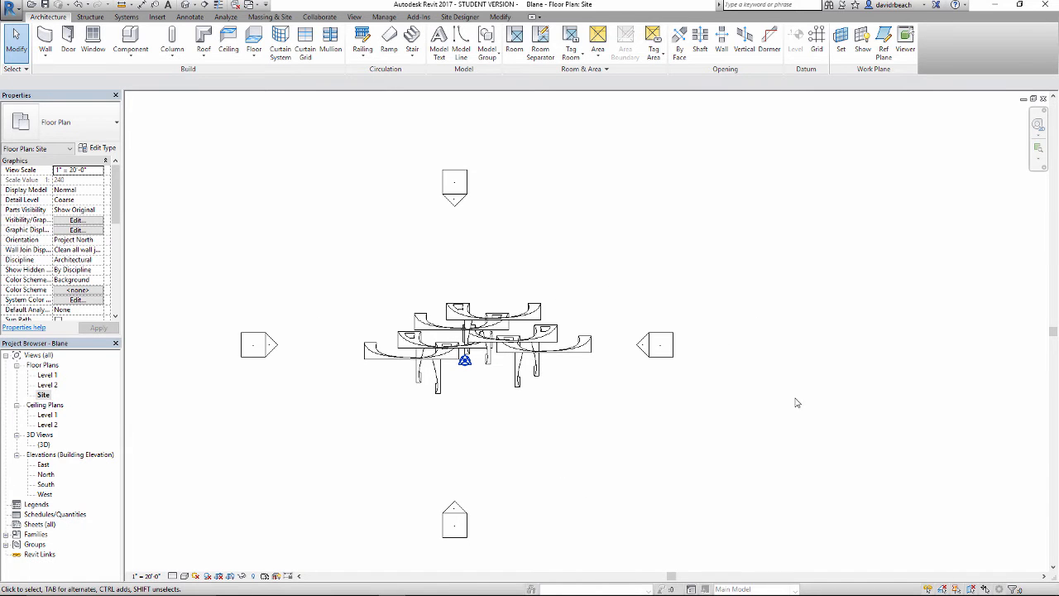
pyautogui.moveTo(598, 439); pyautogui.dragTo(580, 405)
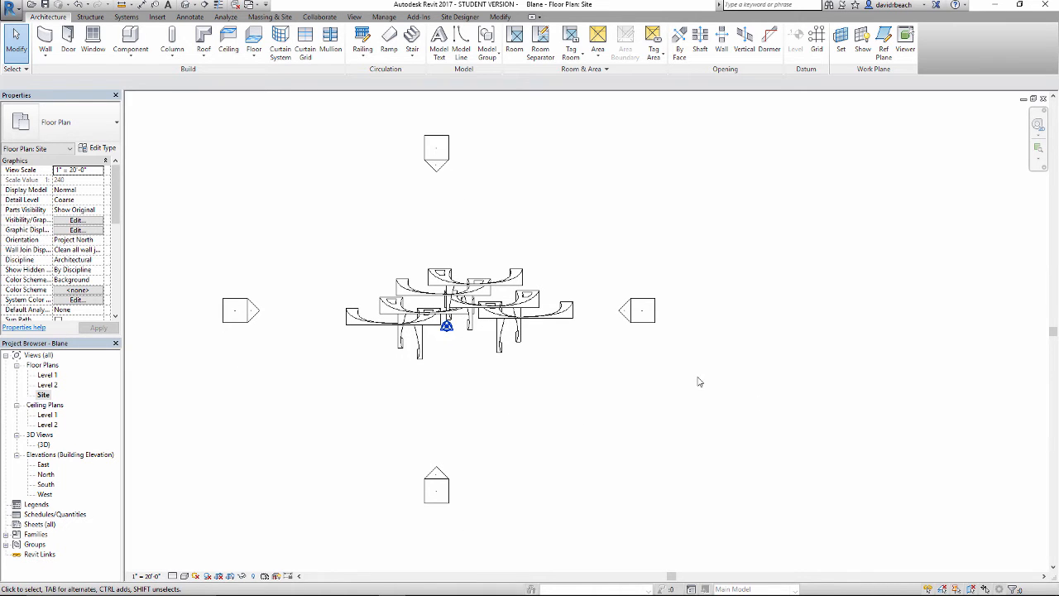
pyautogui.moveTo(336, 248); pyautogui.dragTo(368, 253)
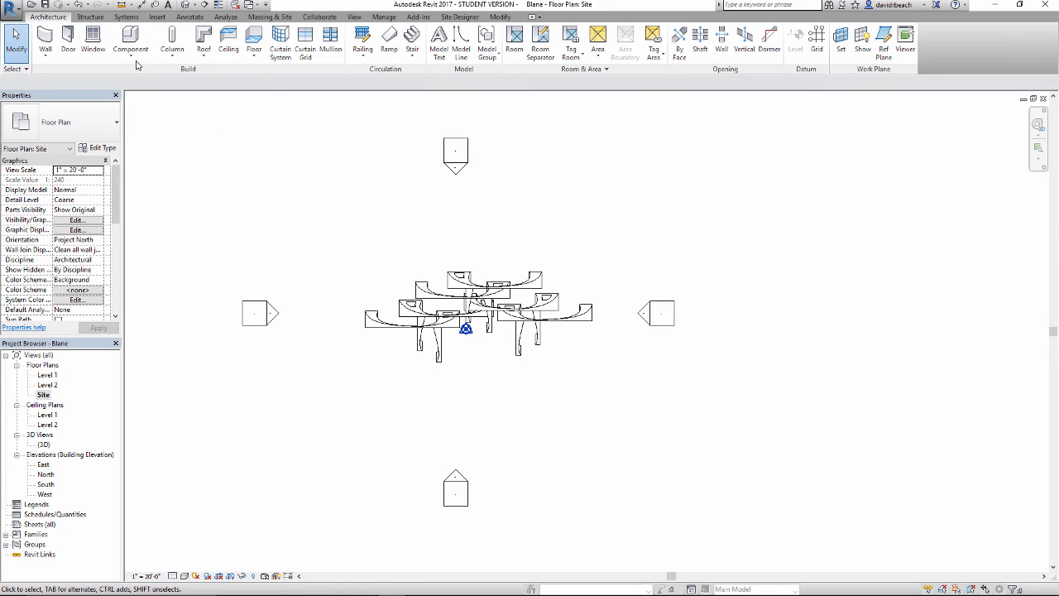
pyautogui.click(195, 6)
pyautogui.click(202, 30)
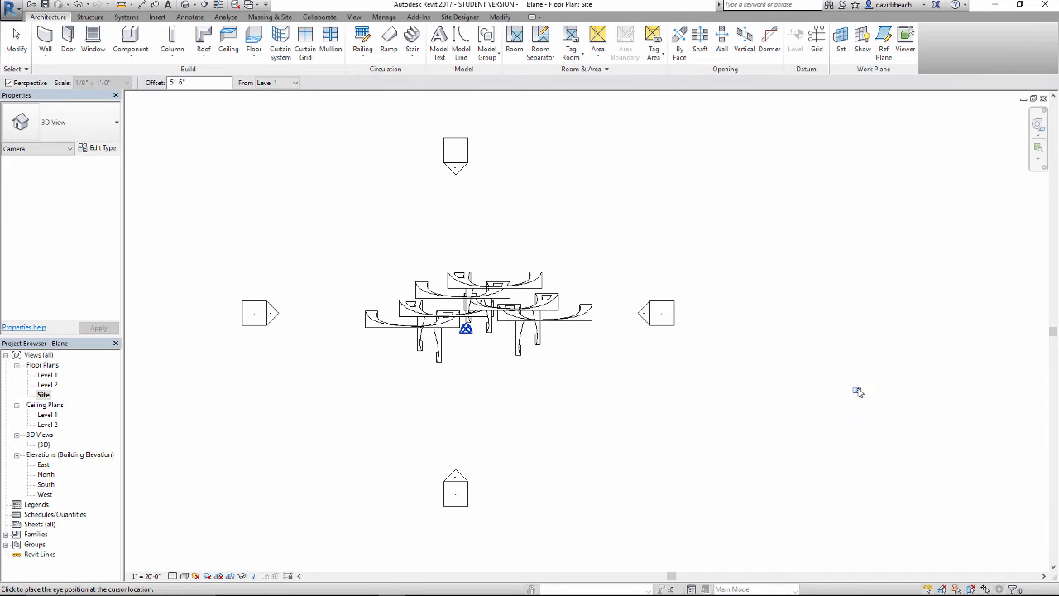
pyautogui.click(864, 398)
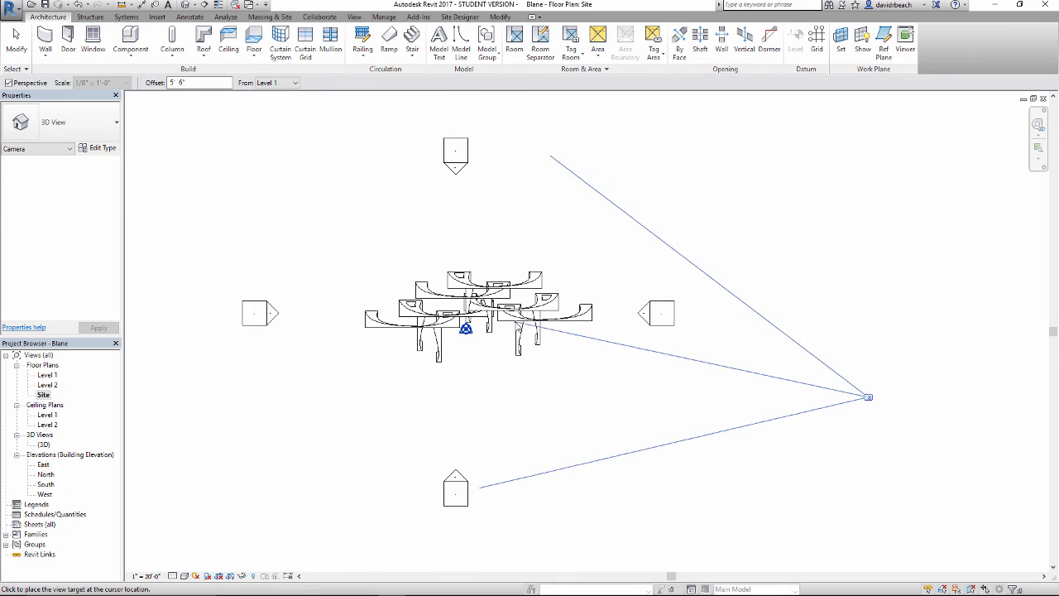
pyautogui.click(517, 328)
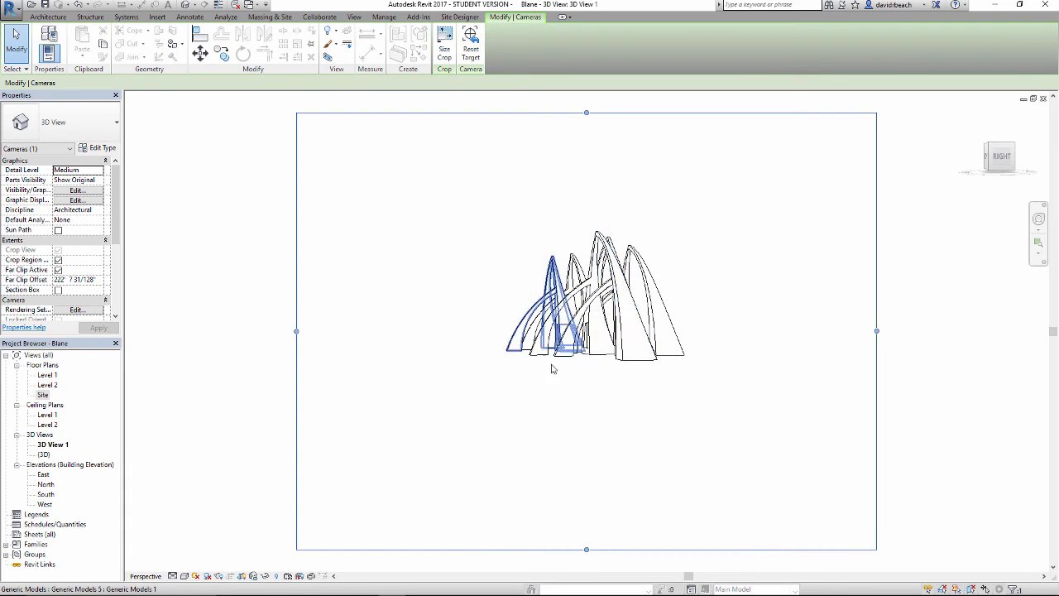
# Delete the camera view 3D View 1 from the project.
pyautogui.click(52, 444)
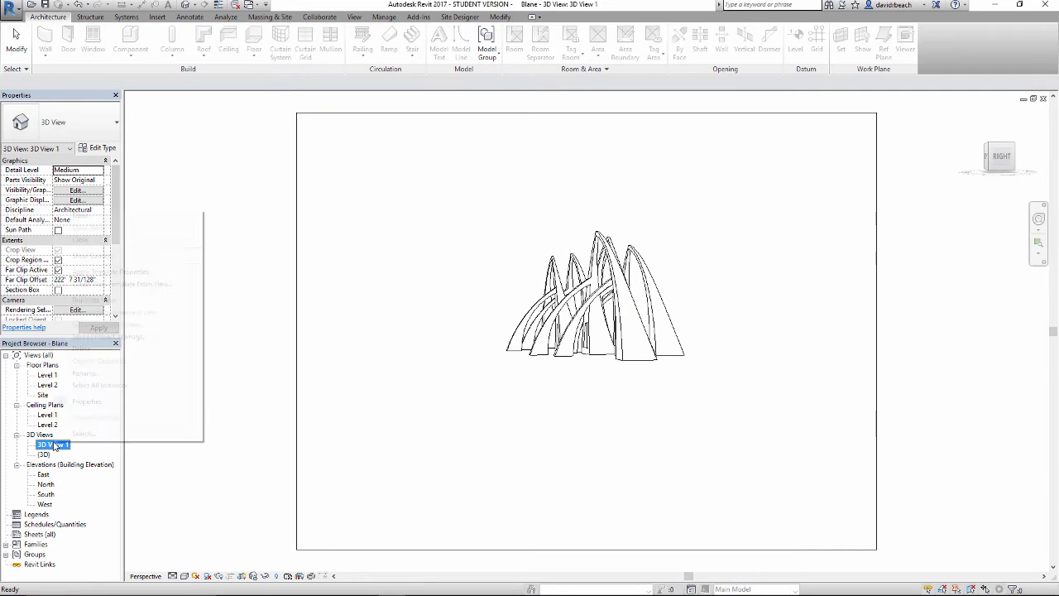
pyautogui.rightClick(53, 444)
pyautogui.click(82, 349)
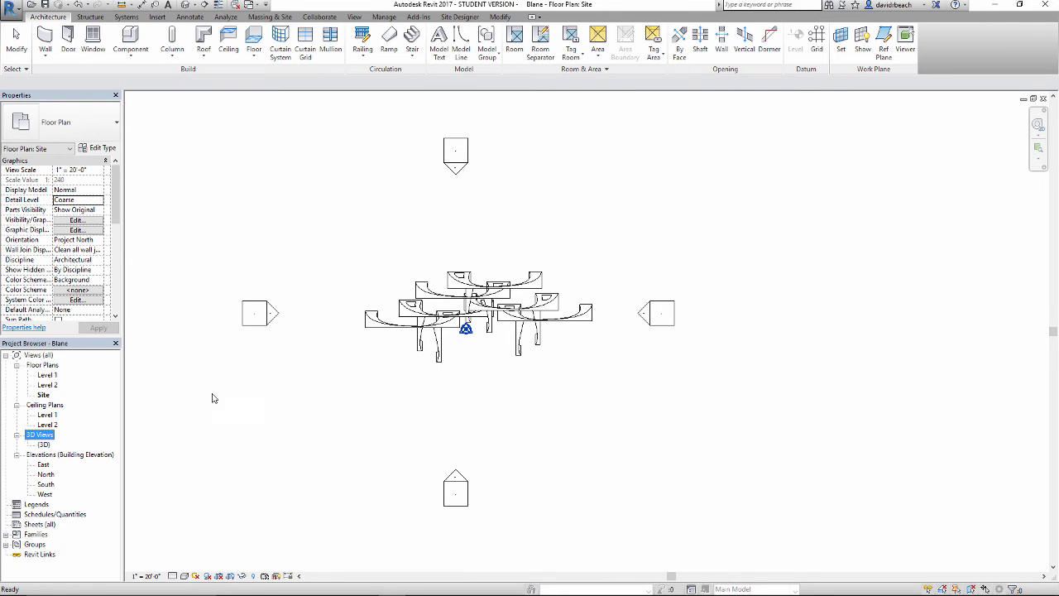
# Place a perspective camera closer to the arches on their southeast side, with its target west of them, beyond the West elevation marker.
pyautogui.click(195, 4)
pyautogui.click(203, 30)
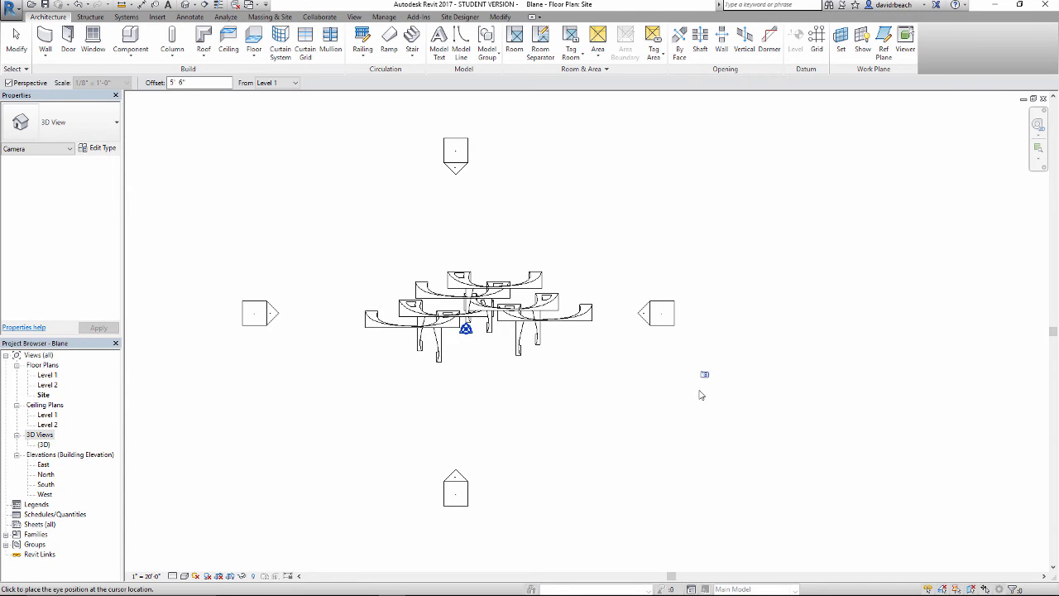
pyautogui.click(760, 372)
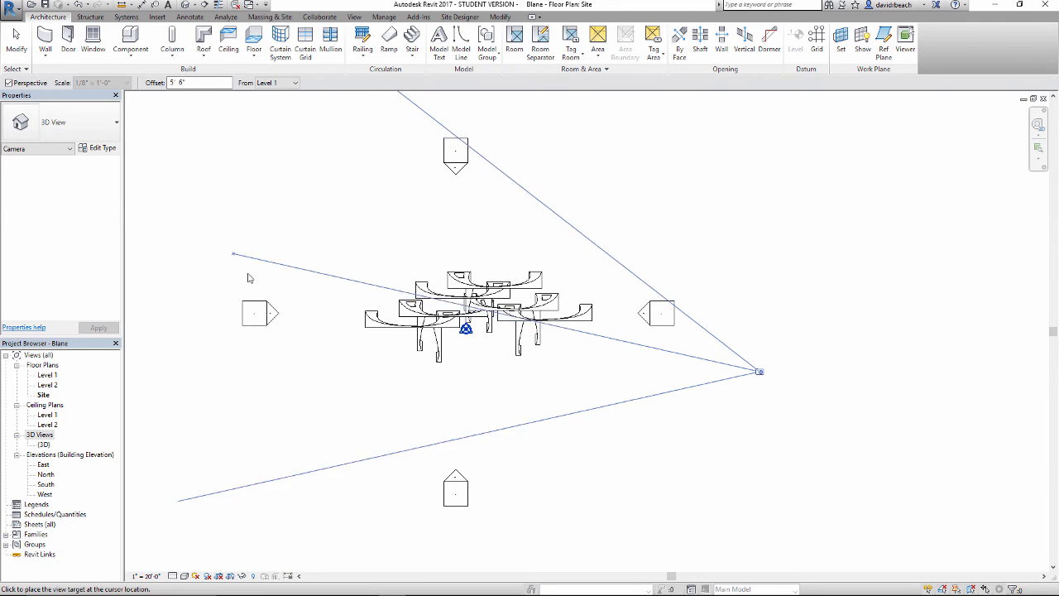
pyautogui.click(199, 285)
# Reshape the camera view's crop region into a wide, low frame with the arches in its right half.
pyautogui.scroll(-2, 426, 348)
pyautogui.moveTo(559, 514); pyautogui.dragTo(555, 413)
pyautogui.moveTo(337, 296); pyautogui.dragTo(295, 302)
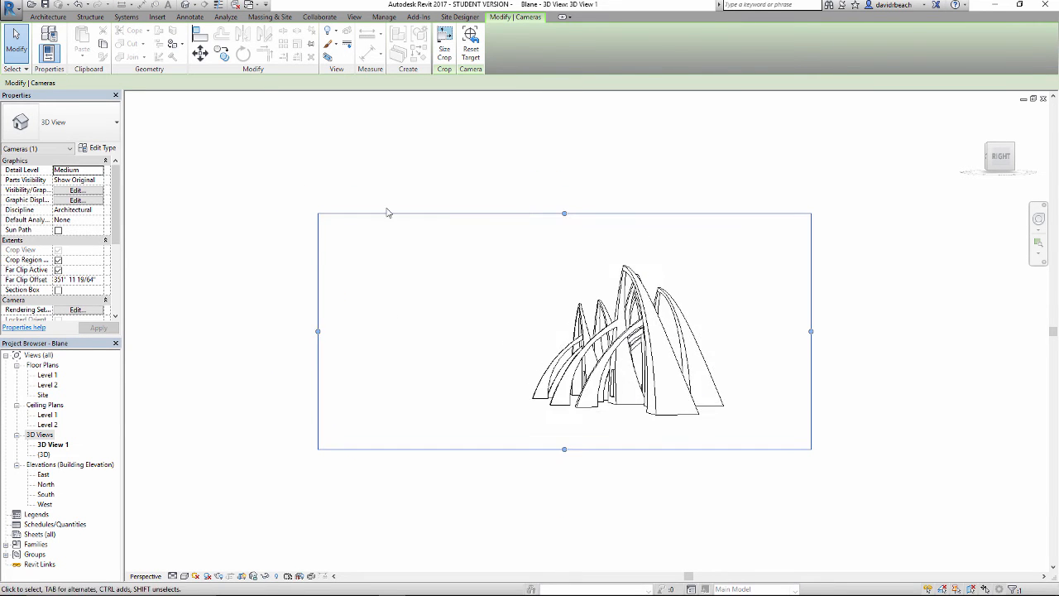
pyautogui.moveTo(811, 333); pyautogui.dragTo(785, 332)
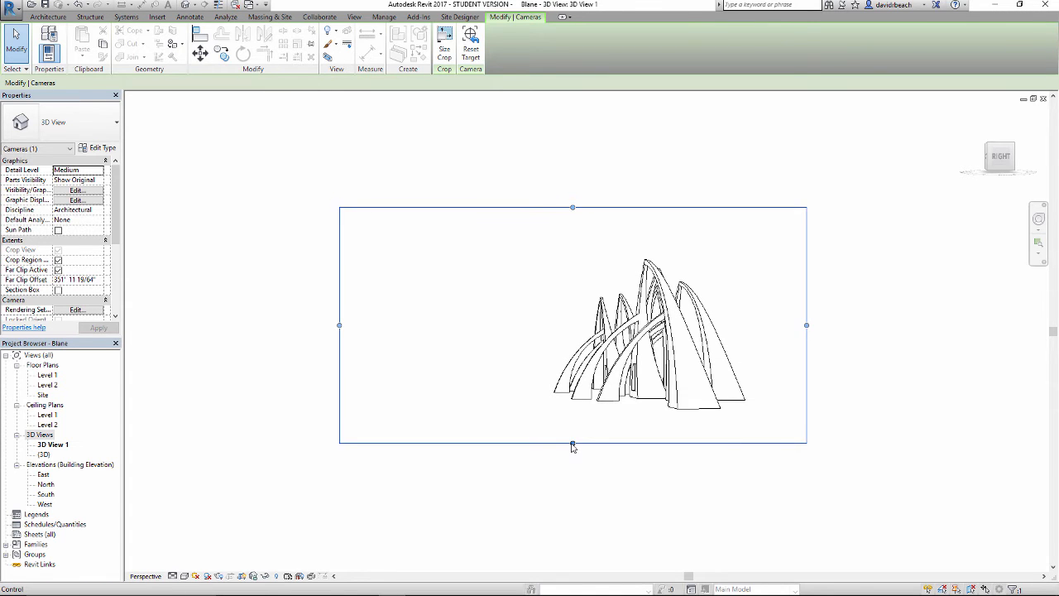
pyautogui.moveTo(573, 446); pyautogui.dragTo(572, 451)
pyautogui.moveTo(340, 327); pyautogui.dragTo(318, 328)
pyautogui.moveTo(563, 207); pyautogui.dragTo(564, 199)
pyautogui.moveTo(809, 326); pyautogui.dragTo(813, 324)
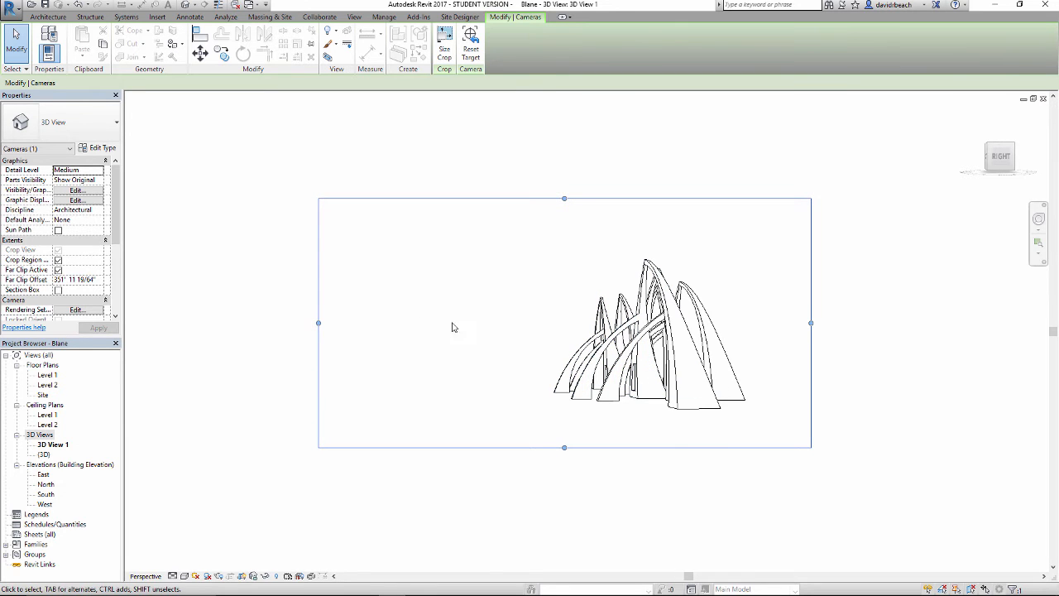
# Fine-tune the upper and right edges of the crop region, keeping the wide frame about twice as long as it is high.
pyautogui.moveTo(456, 302); pyautogui.dragTo(451, 312)
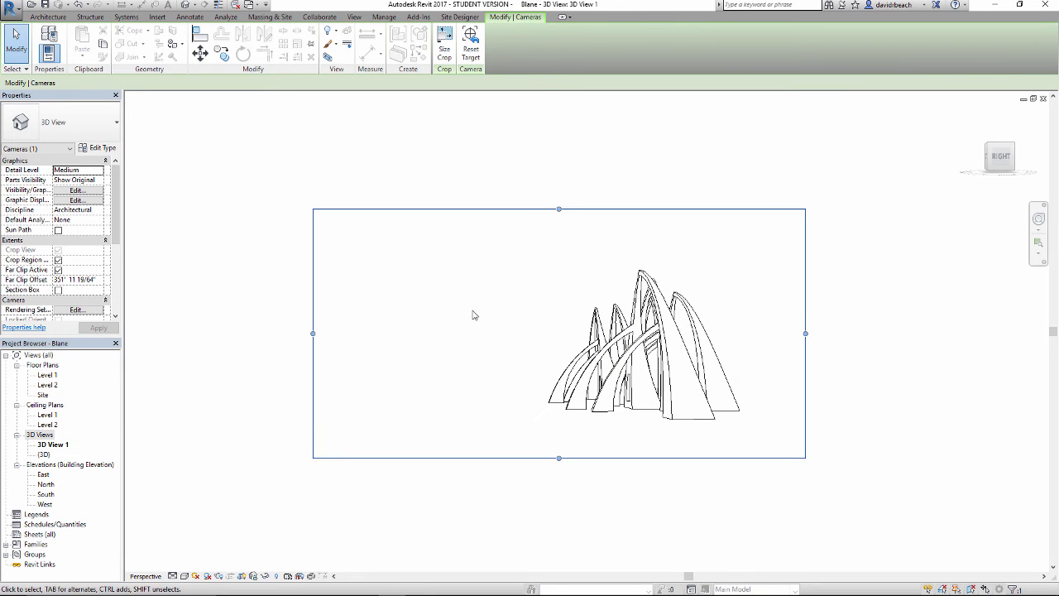
pyautogui.moveTo(559, 210); pyautogui.dragTo(559, 220)
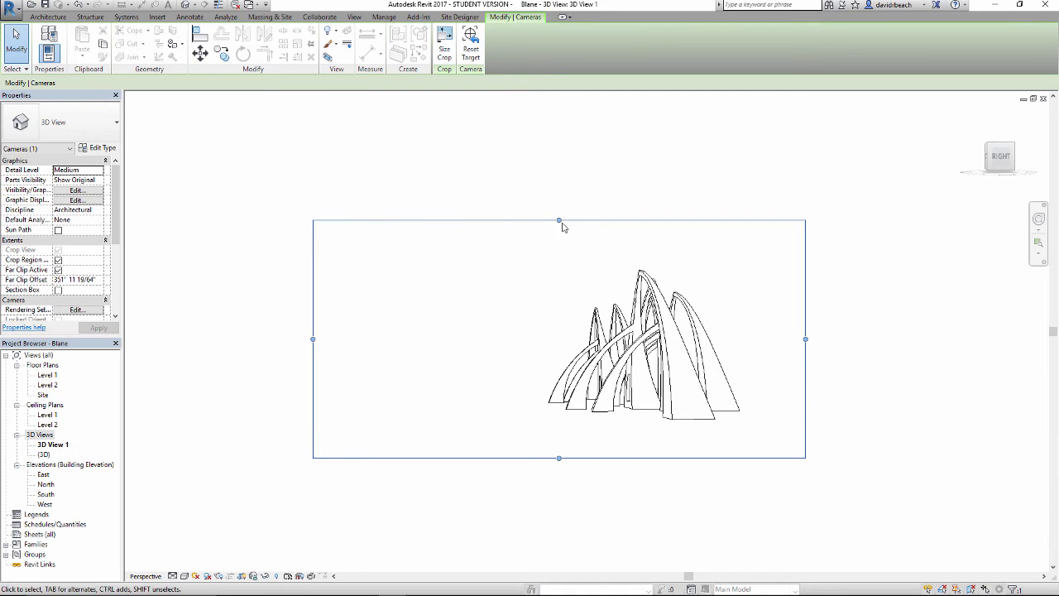
pyautogui.moveTo(560, 220); pyautogui.dragTo(559, 214)
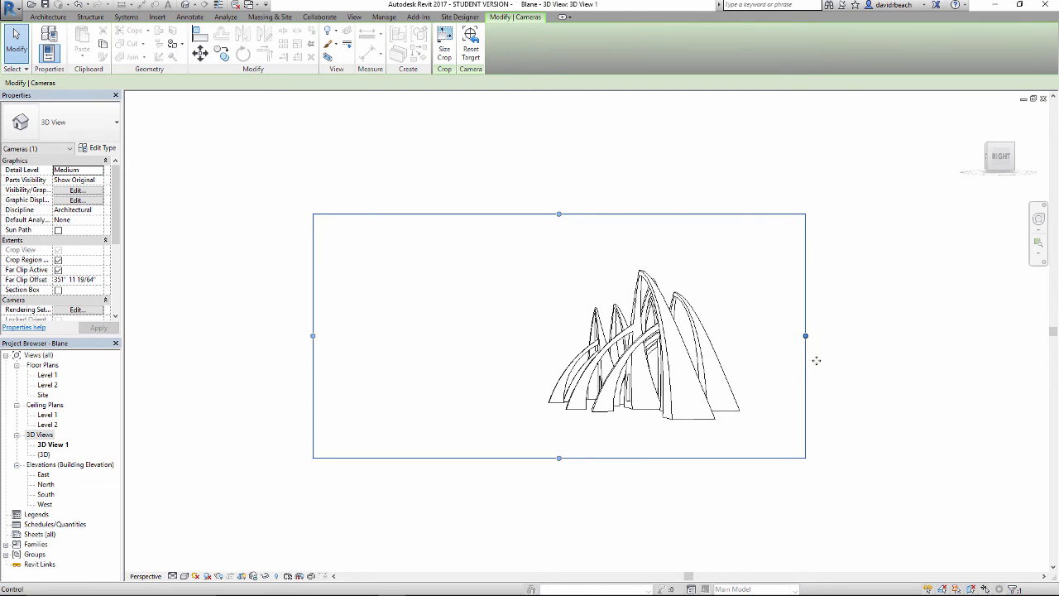
pyautogui.moveTo(805, 335); pyautogui.dragTo(1001, 345)
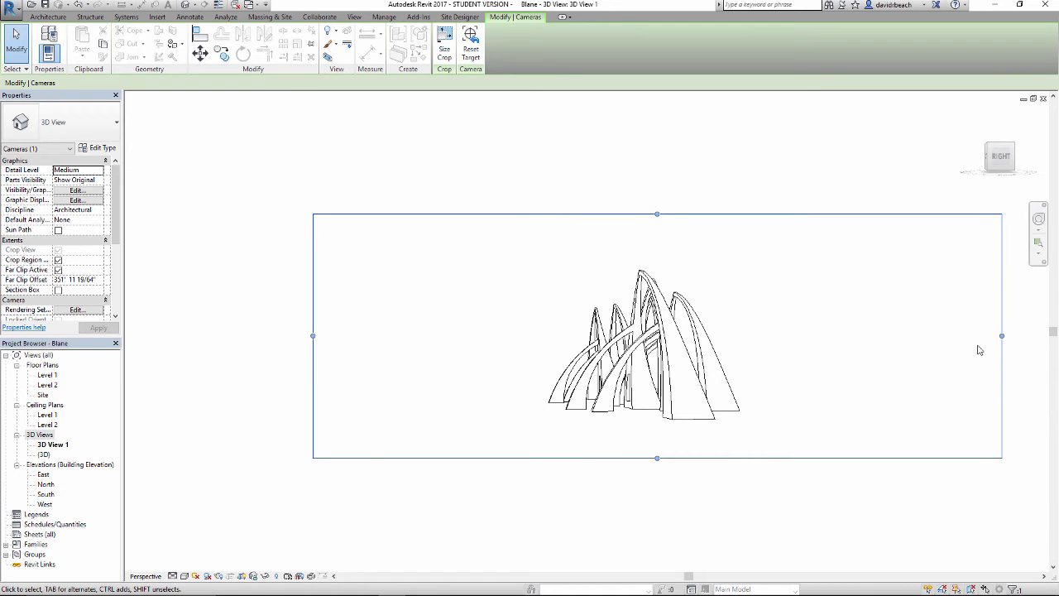
pyautogui.moveTo(1001, 335); pyautogui.dragTo(809, 368)
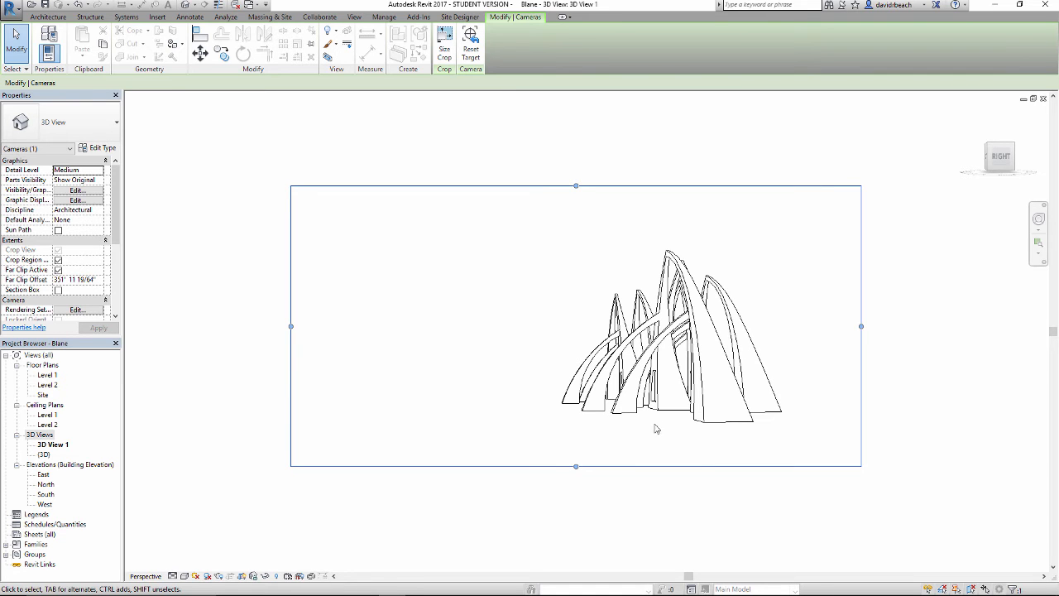
pyautogui.moveTo(438, 352); pyautogui.dragTo(430, 337)
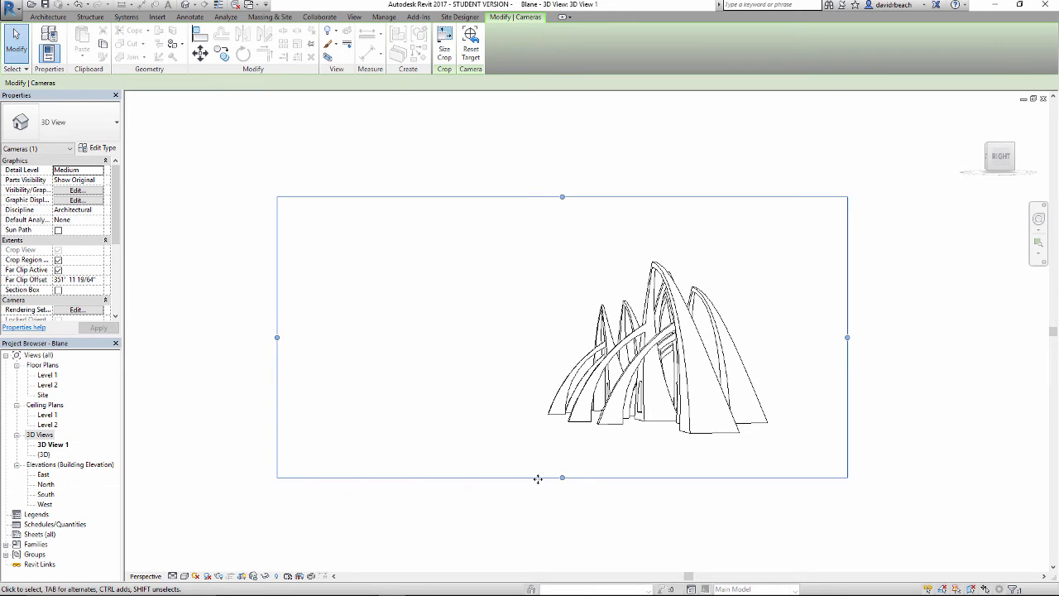
pyautogui.moveTo(409, 288); pyautogui.dragTo(412, 289)
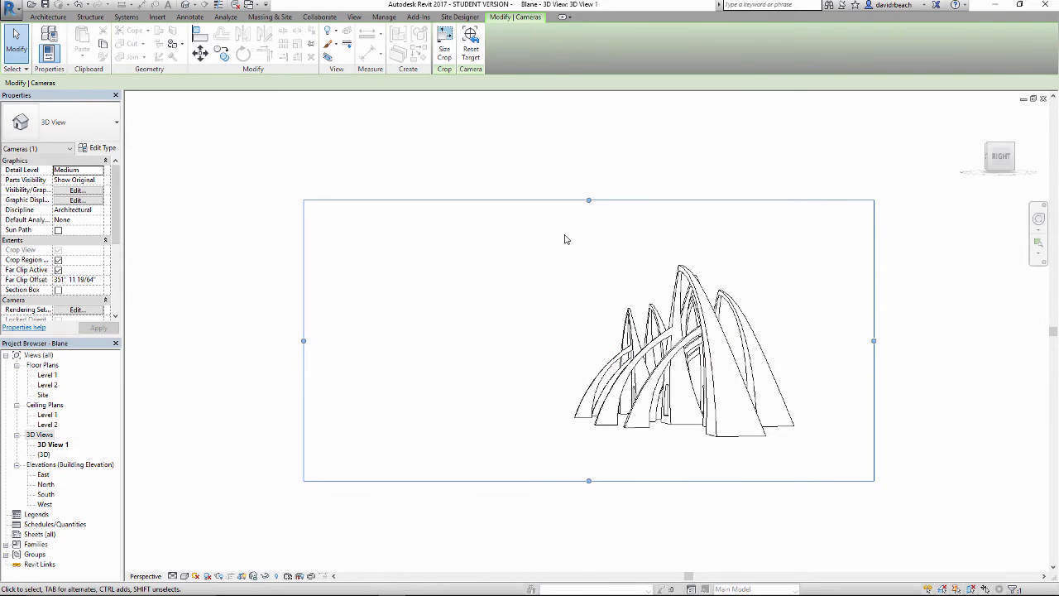
pyautogui.moveTo(563, 262); pyautogui.dragTo(587, 273)
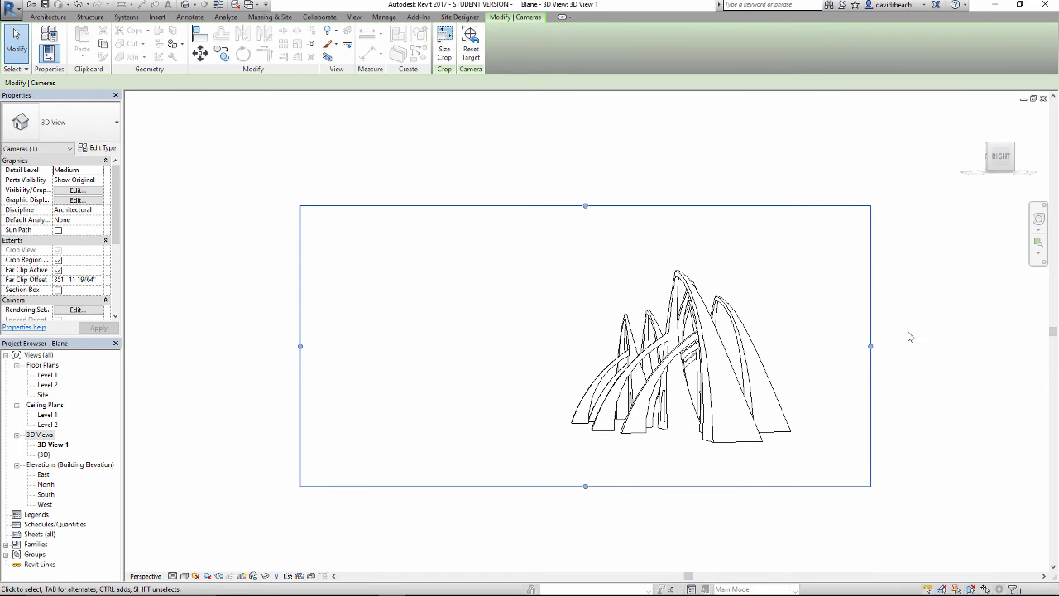
pyautogui.moveTo(871, 345); pyautogui.dragTo(875, 346)
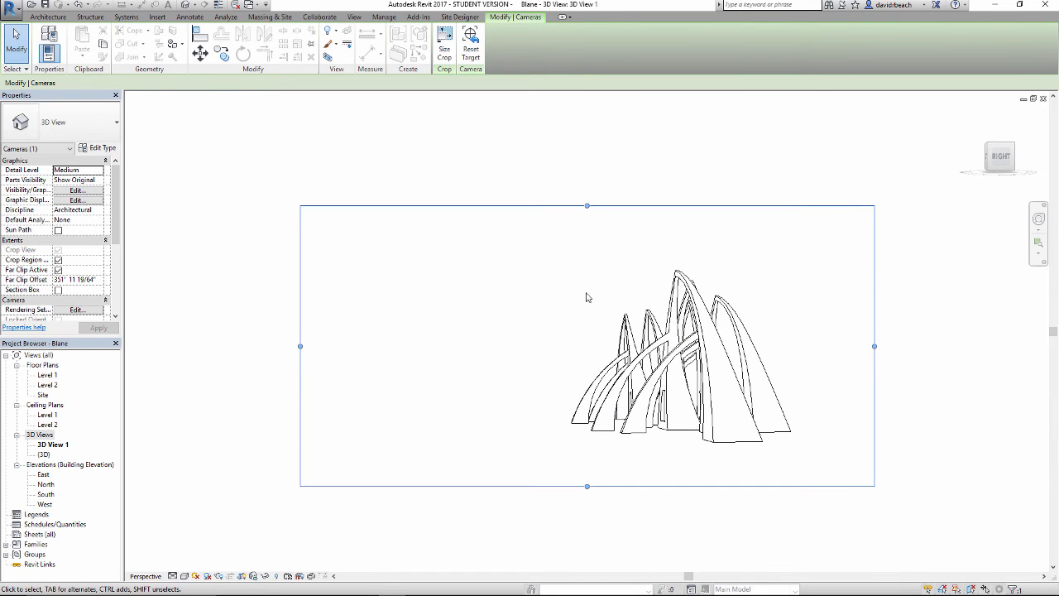
# Size the camera view's crop region to 18 wide and 8 3/4 high using Scale (locked proportions).
pyautogui.click(500, 158)
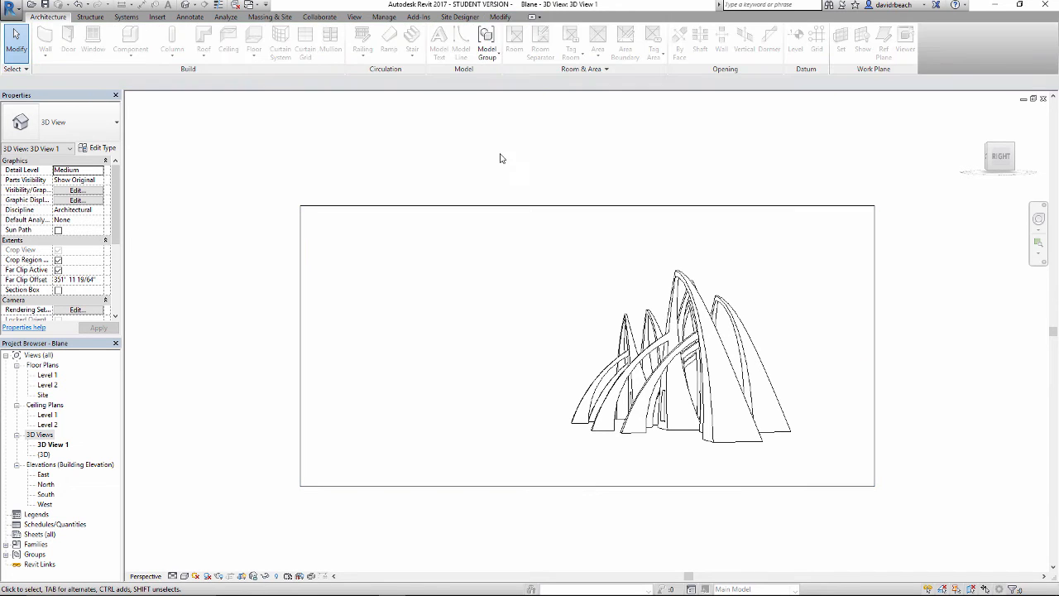
pyautogui.click(386, 205)
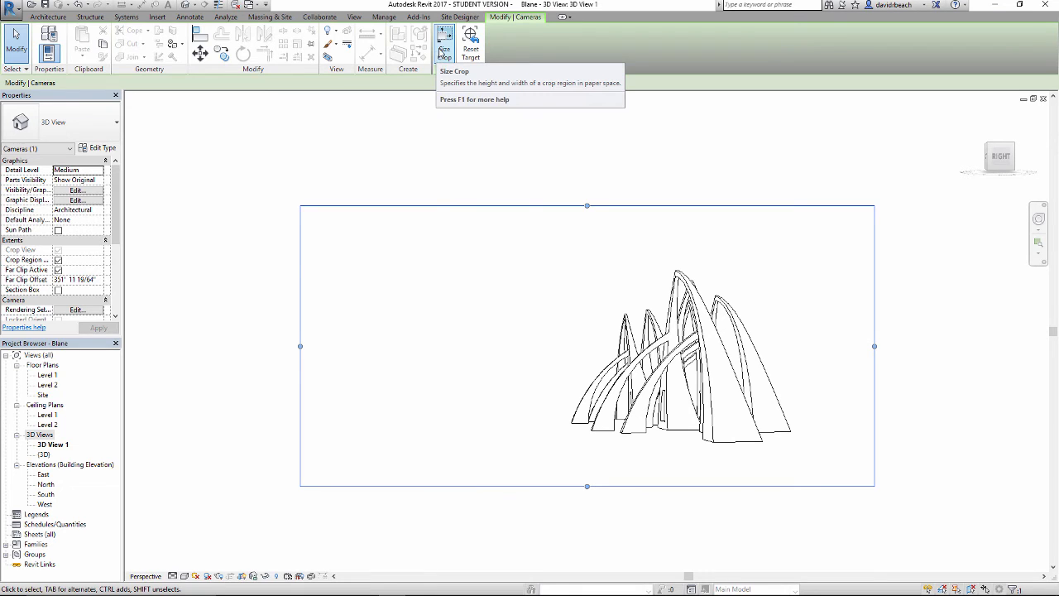
pyautogui.click(444, 49)
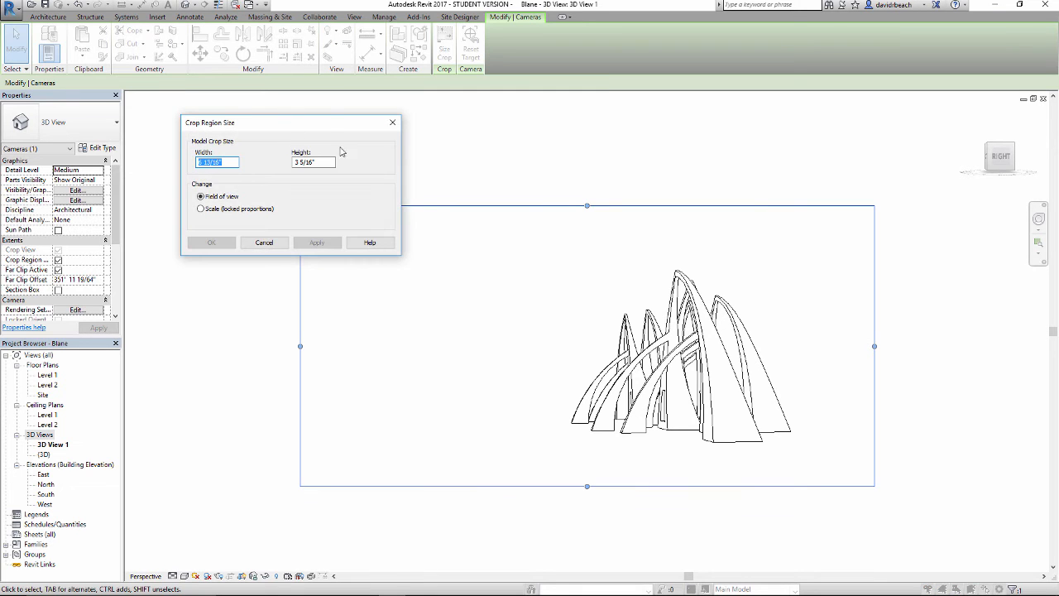
pyautogui.moveTo(296, 128); pyautogui.dragTo(477, 184)
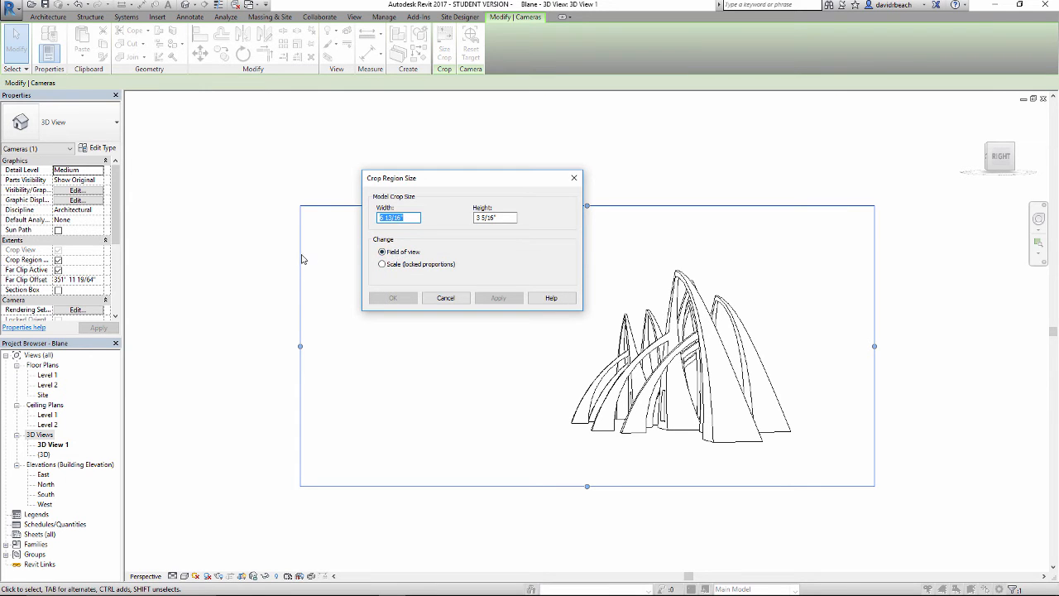
pyautogui.click(383, 265)
pyautogui.moveTo(419, 218); pyautogui.dragTo(338, 220)
pyautogui.write('18')
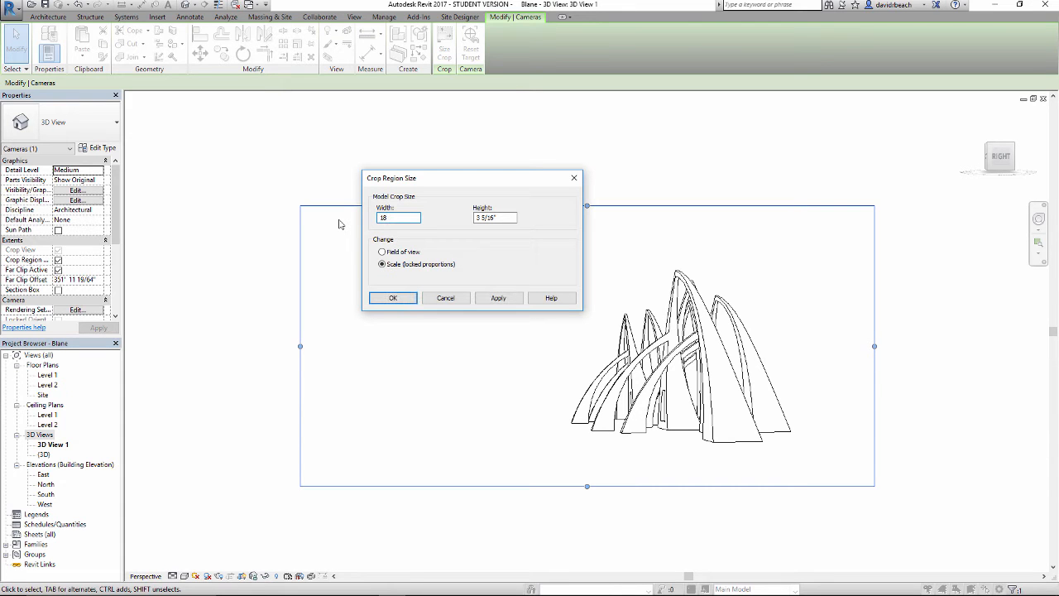
pyautogui.moveTo(525, 220); pyautogui.dragTo(475, 218)
pyautogui.write('8 3/4')
pyautogui.click(397, 300)
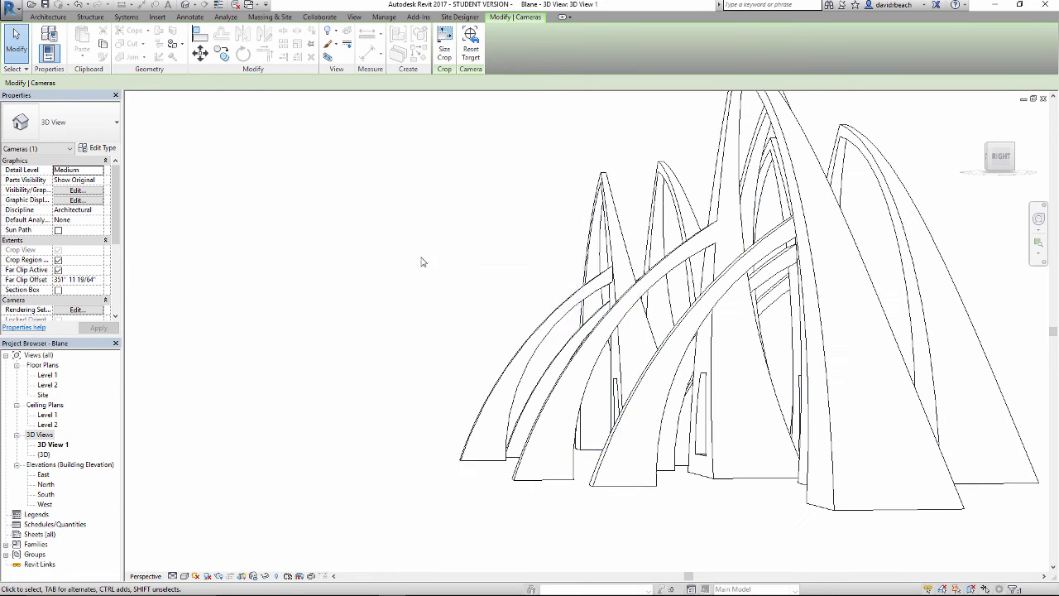
# Try a crop region width of 12" for the camera view, changing the Field of view.
pyautogui.scroll(-4, 500, 336)
pyautogui.scroll(-1, 447, 324)
pyautogui.moveTo(461, 333); pyautogui.dragTo(498, 344)
pyautogui.moveTo(354, 342); pyautogui.dragTo(447, 362)
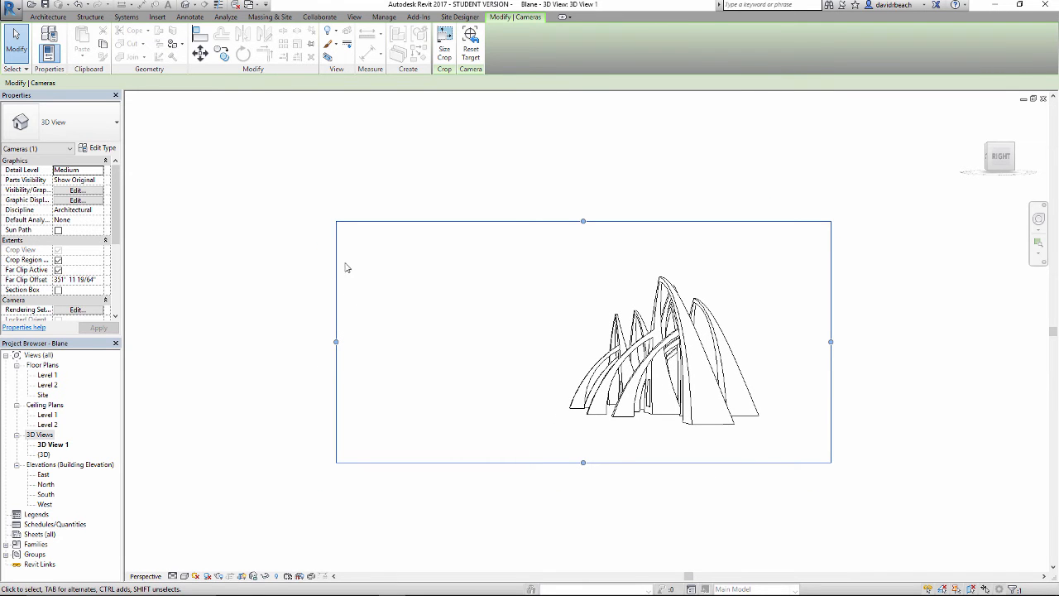
pyautogui.moveTo(508, 403)
pyautogui.mouseDown()
pyautogui.moveTo(526, 396)
pyautogui.moveTo(496, 416)
pyautogui.mouseUp()
pyautogui.scroll(1, 533, 411)
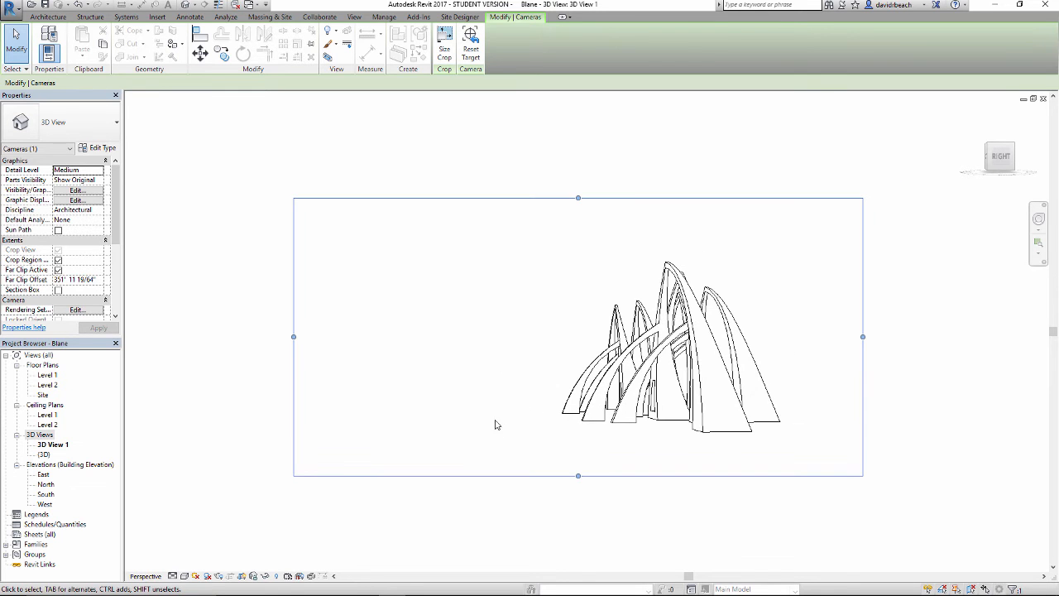
pyautogui.scroll(2, 436, 344)
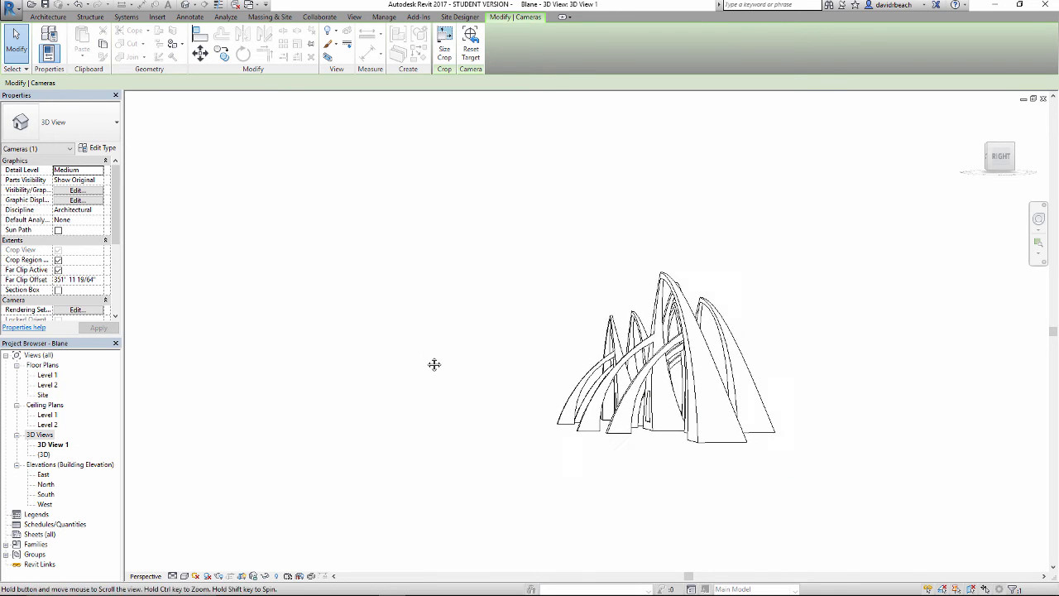
pyautogui.click(186, 324)
pyautogui.click(255, 328)
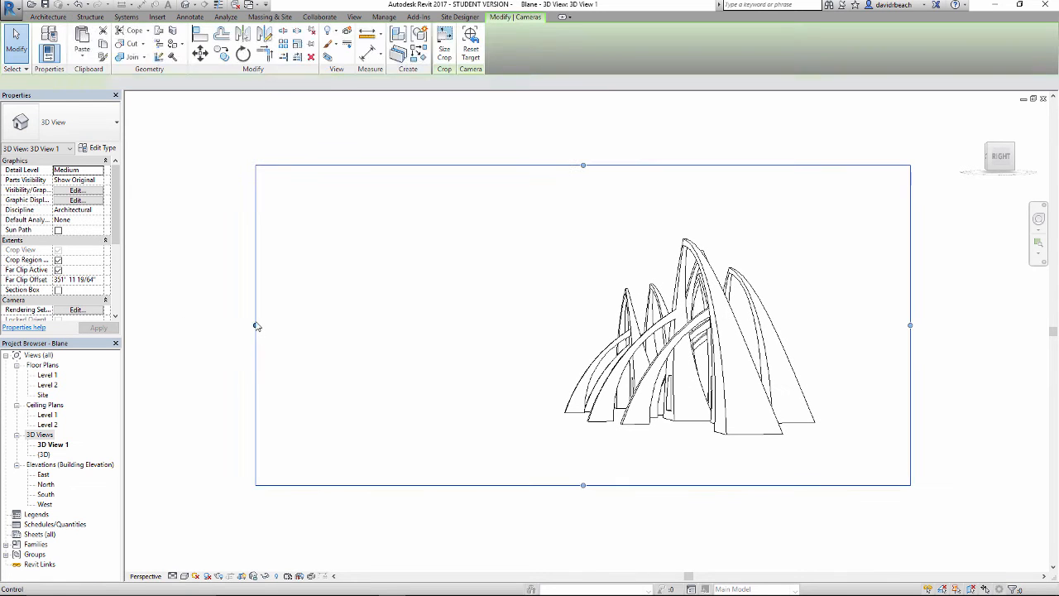
pyautogui.click(444, 48)
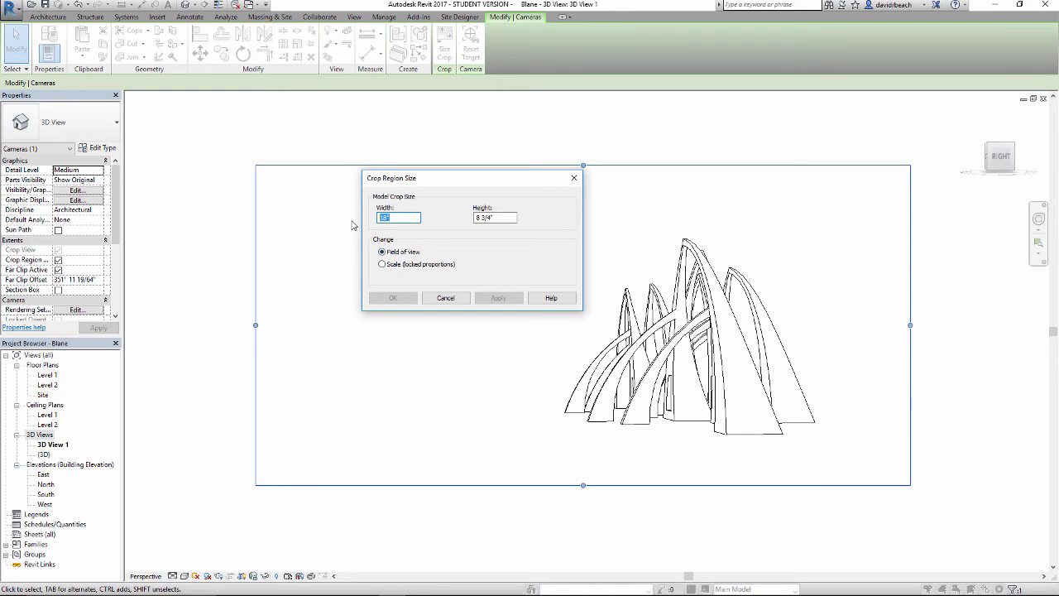
pyautogui.write("12'")
pyautogui.press('Return')
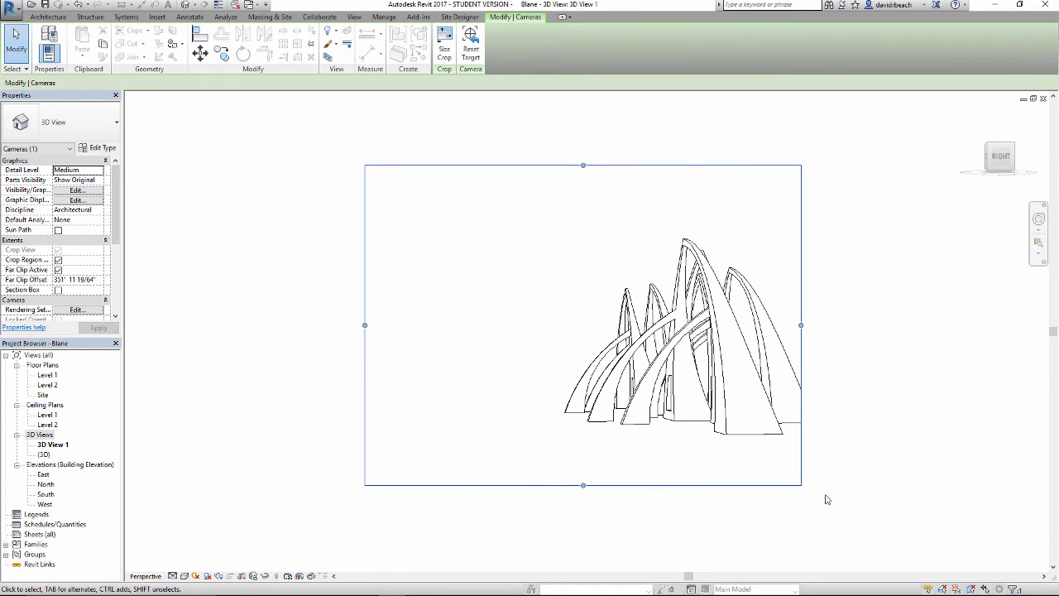
# Restore the camera view's crop region width to 18" with the Field of view option.
pyautogui.click(444, 46)
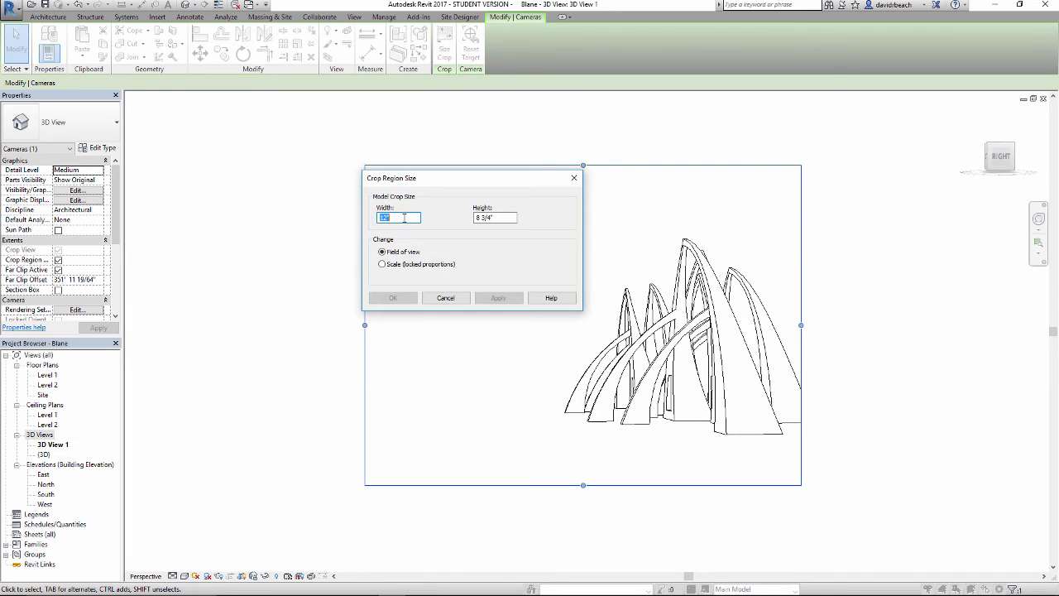
pyautogui.write("18'")
pyautogui.press('Return')
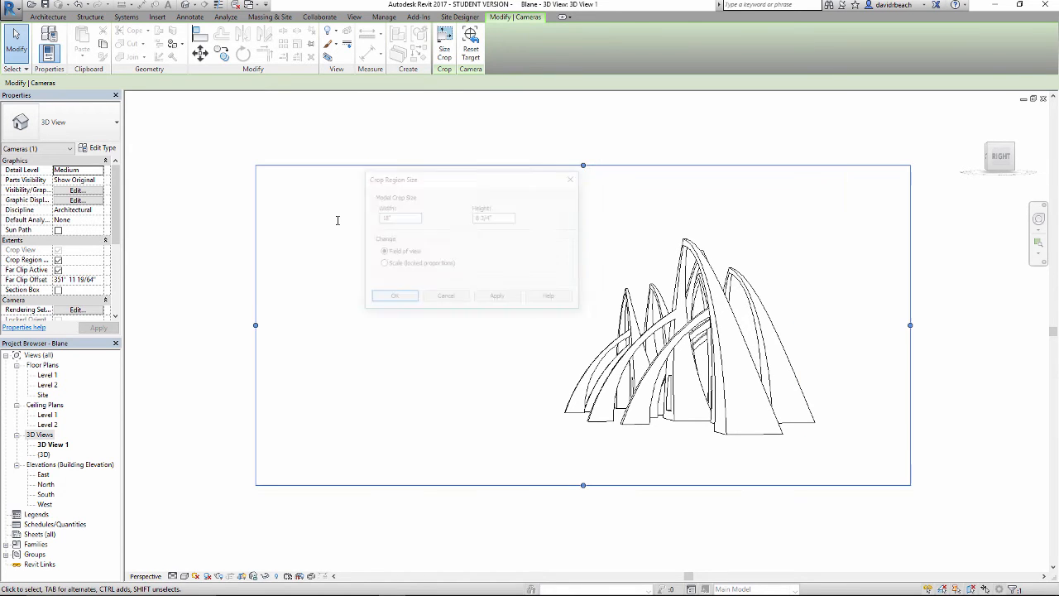
pyautogui.click(444, 45)
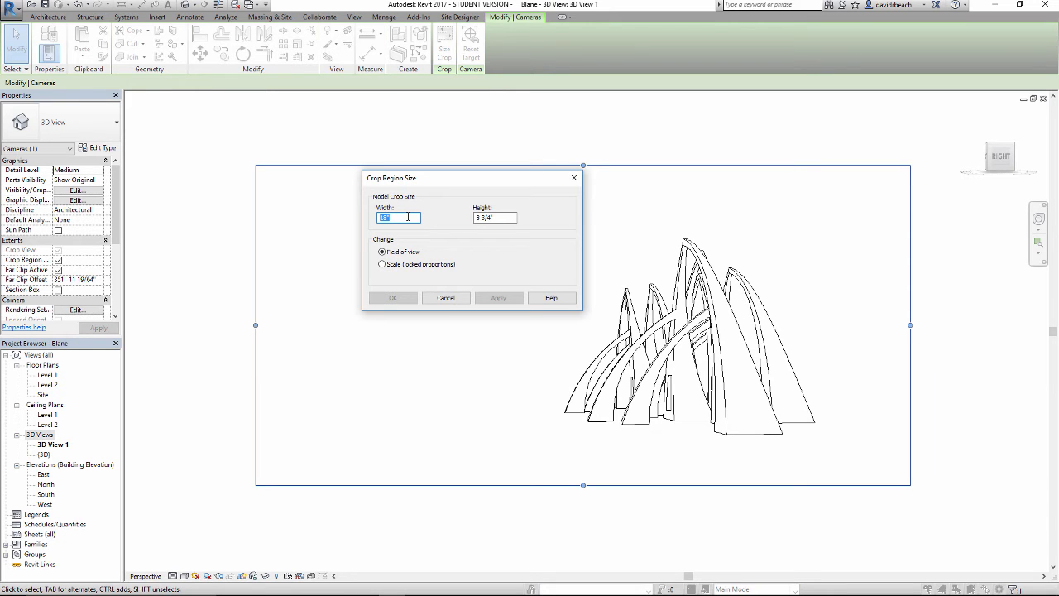
pyautogui.click(447, 298)
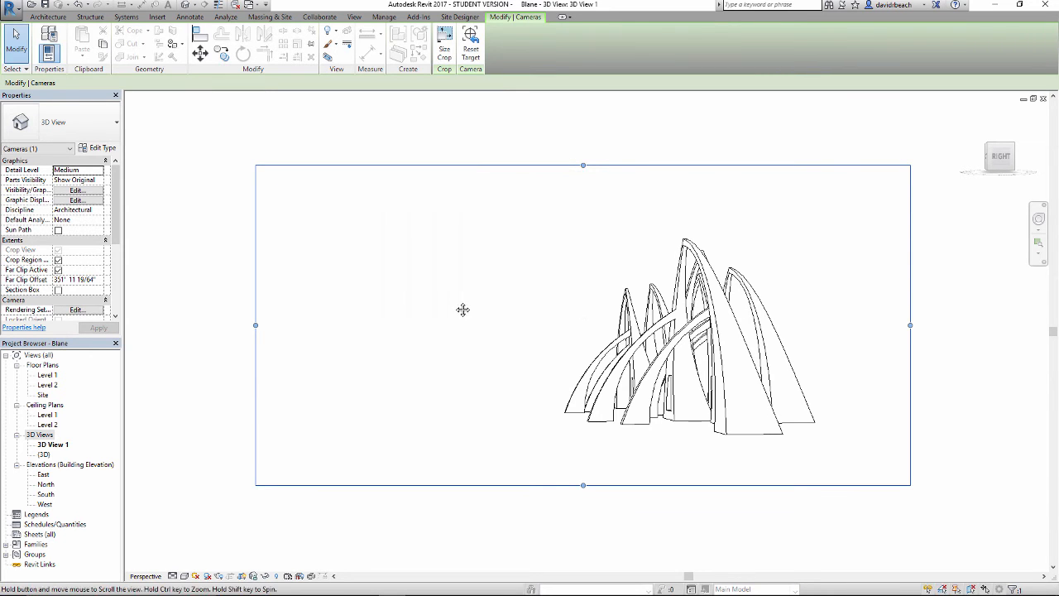
pyautogui.moveTo(576, 433); pyautogui.dragTo(545, 433)
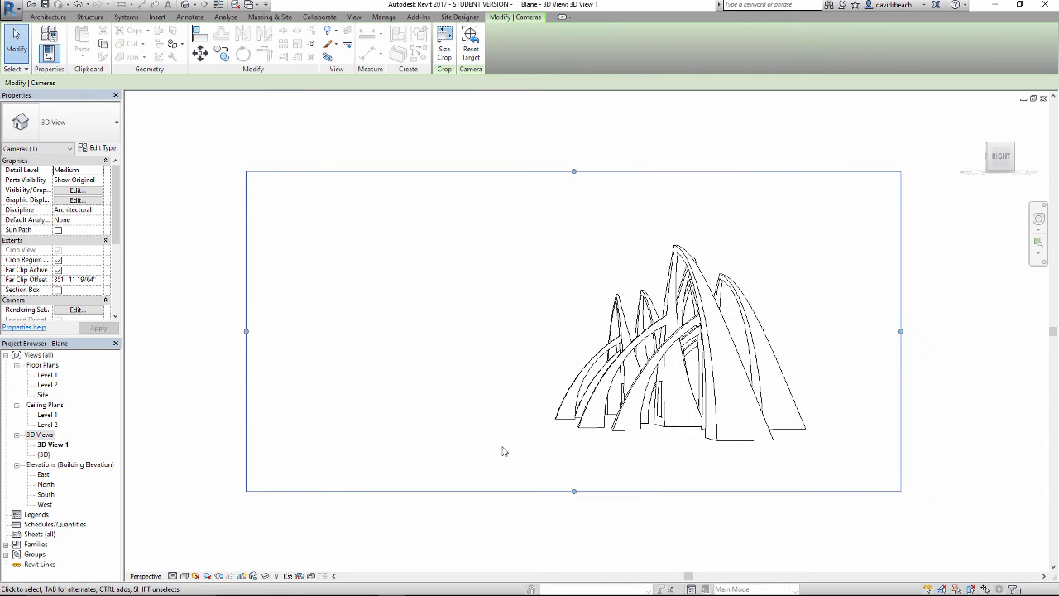
# Open the rendering settings for the camera view and set the render quality to Medium.
pyautogui.click(218, 577)
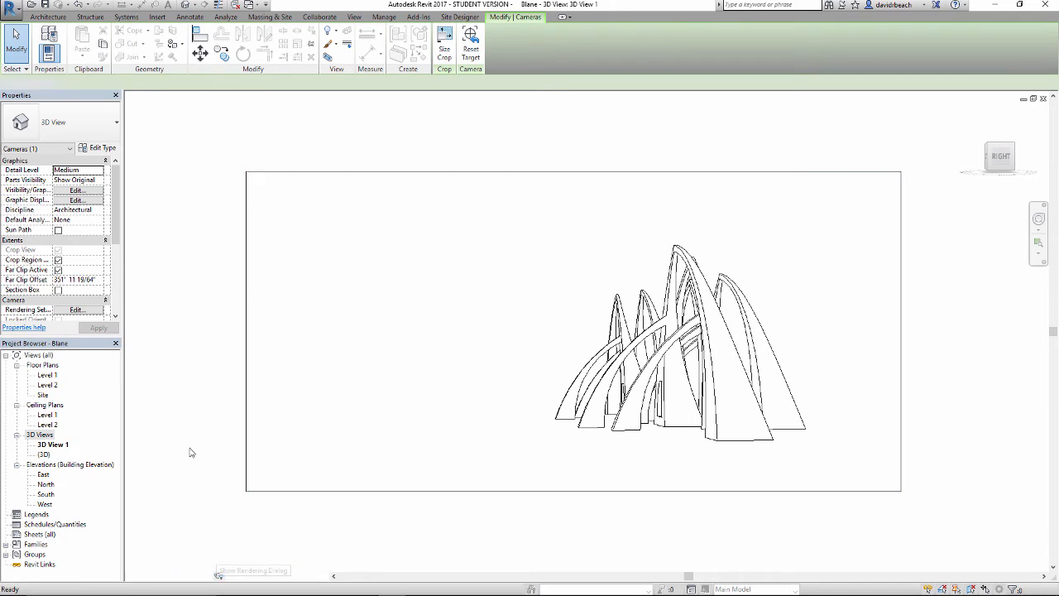
pyautogui.moveTo(63, 14); pyautogui.dragTo(243, 151)
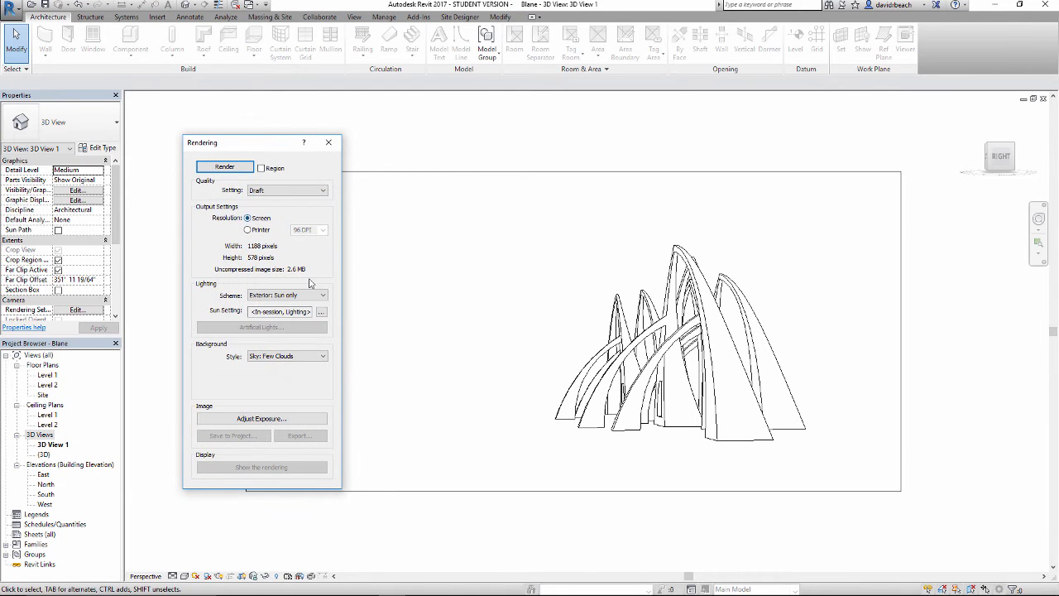
pyautogui.click(300, 191)
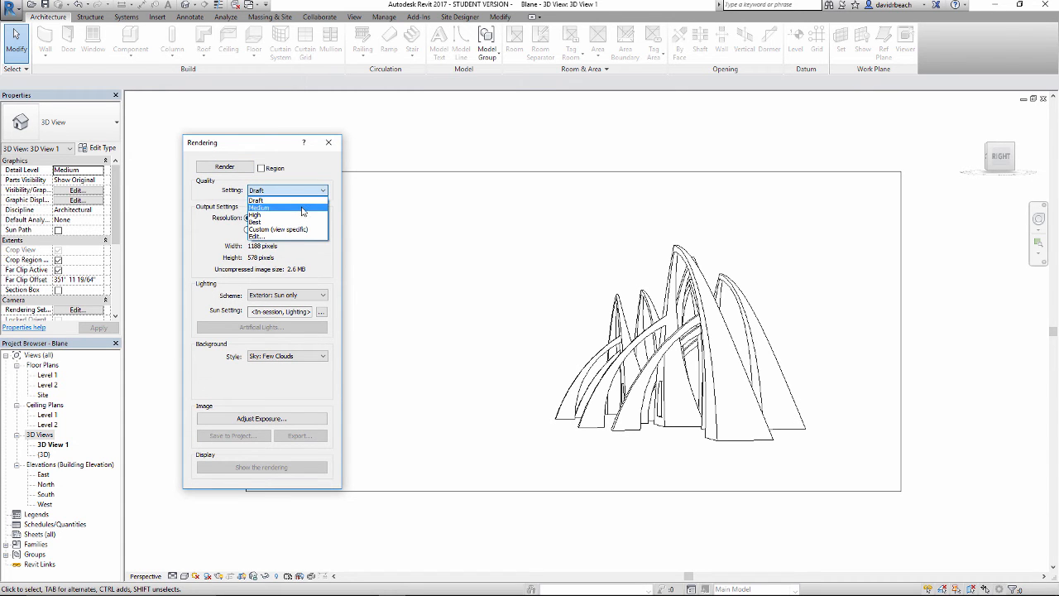
pyautogui.click(303, 209)
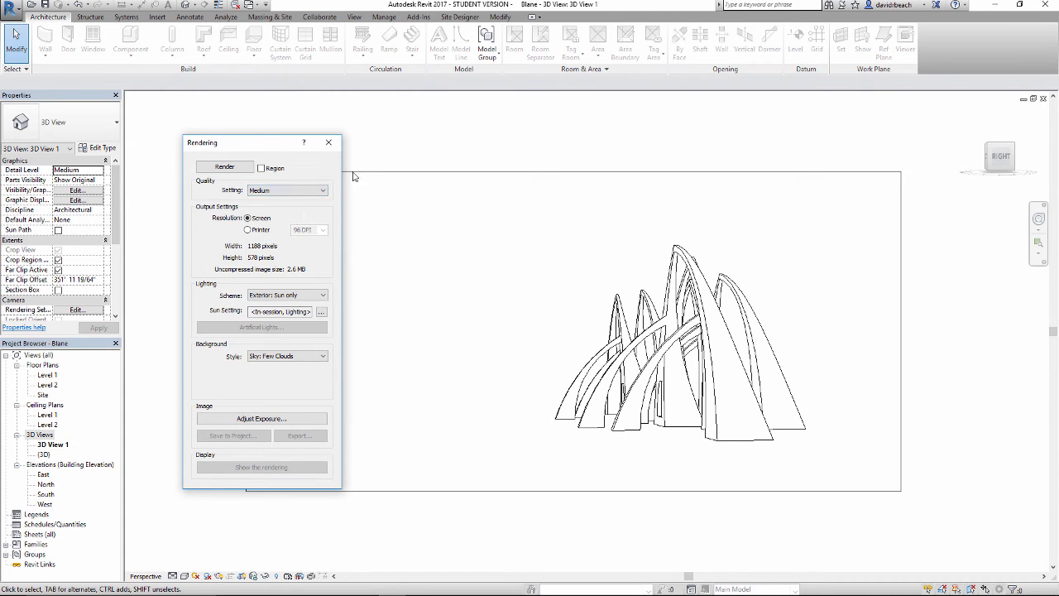
pyautogui.moveTo(270, 142); pyautogui.dragTo(236, 151)
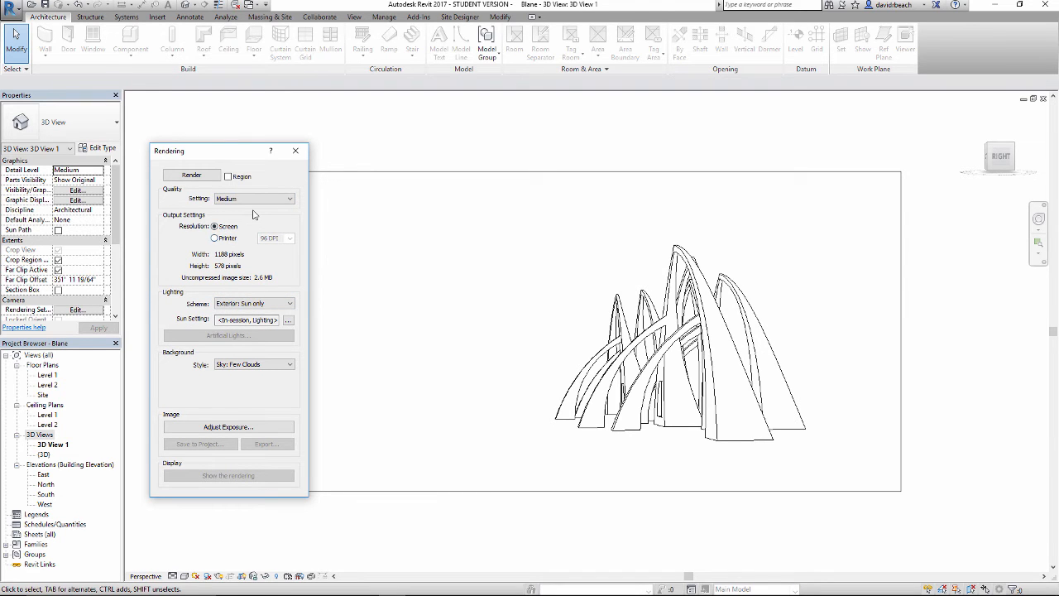
# Set the render's output resolution to Printer at 300 DPI.
pyautogui.click(215, 238)
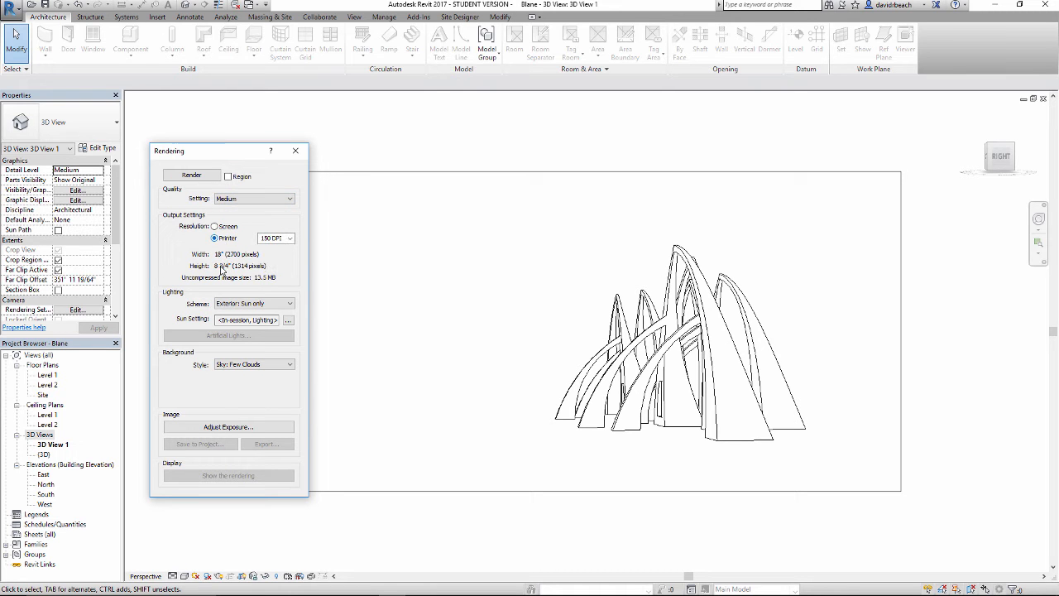
pyautogui.click(216, 226)
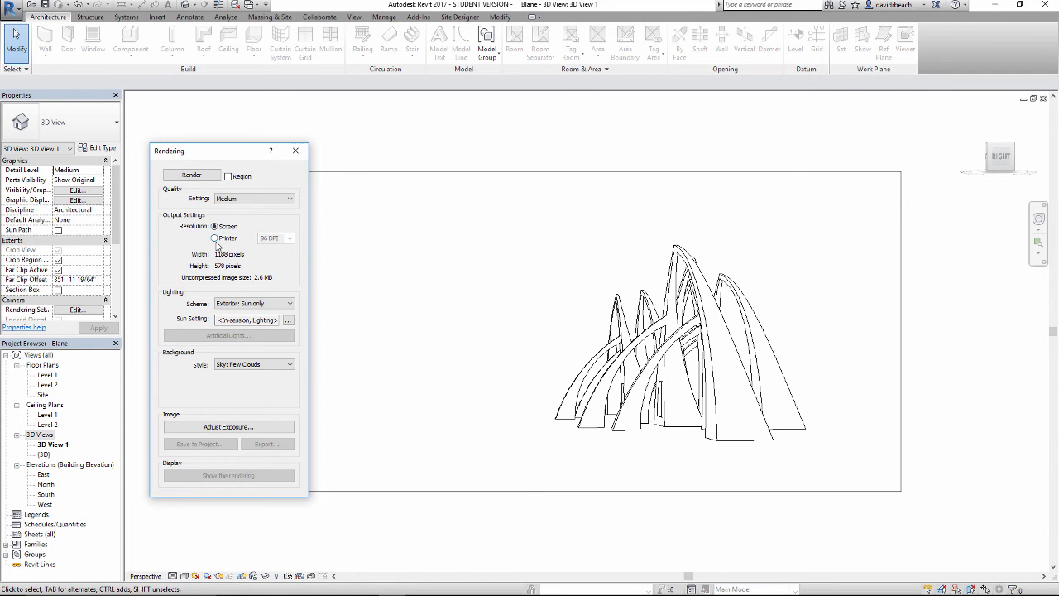
pyautogui.click(215, 239)
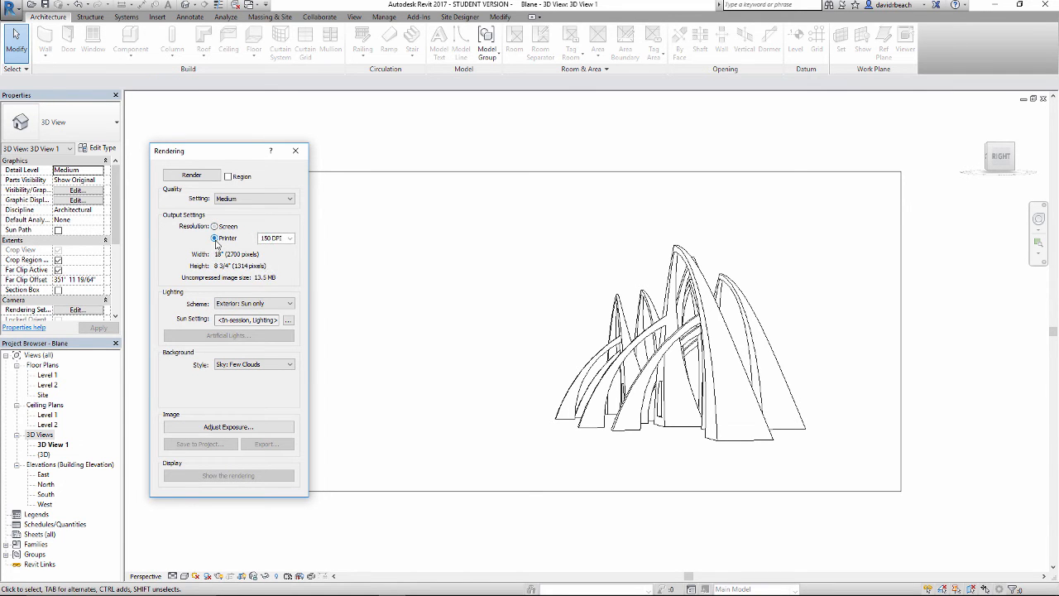
pyautogui.click(290, 238)
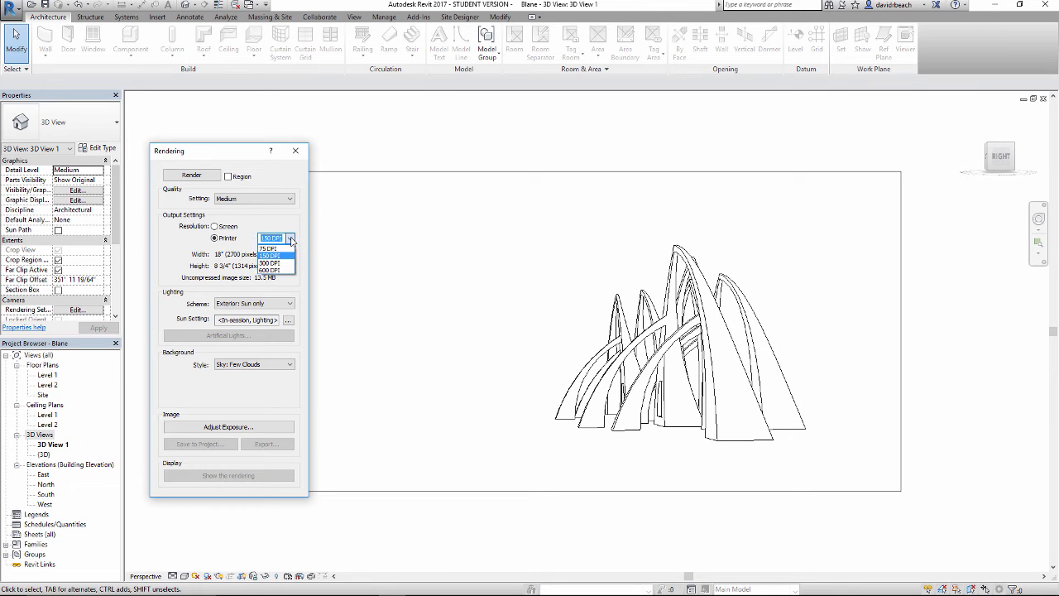
pyautogui.click(273, 262)
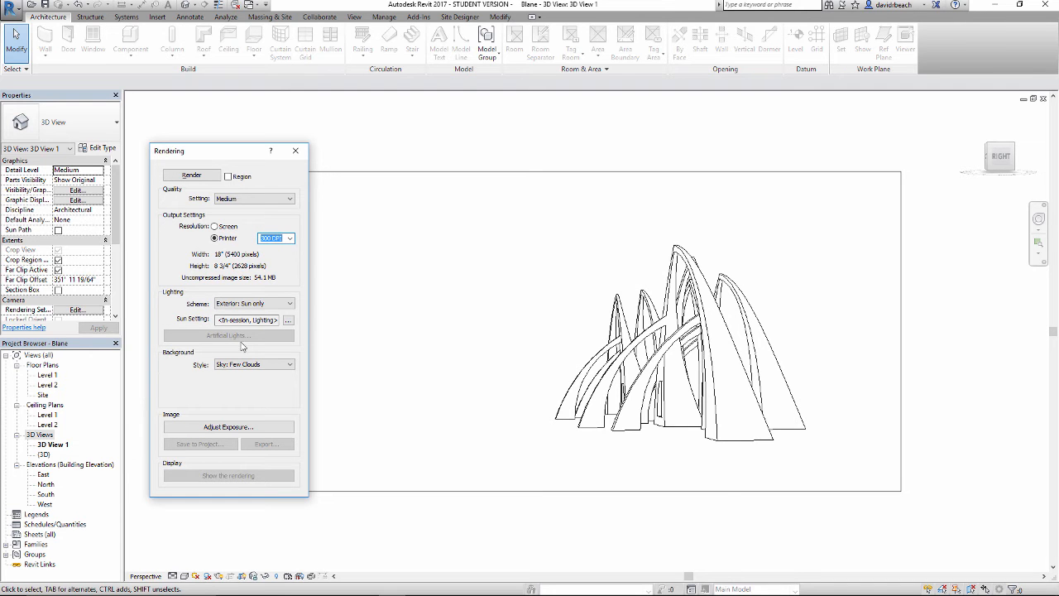
# Check the street photo in Photoshop, return to Revit and switch the rendering's sun settings to a Still solar study.
pyautogui.hotkey('alt', 'Tab')
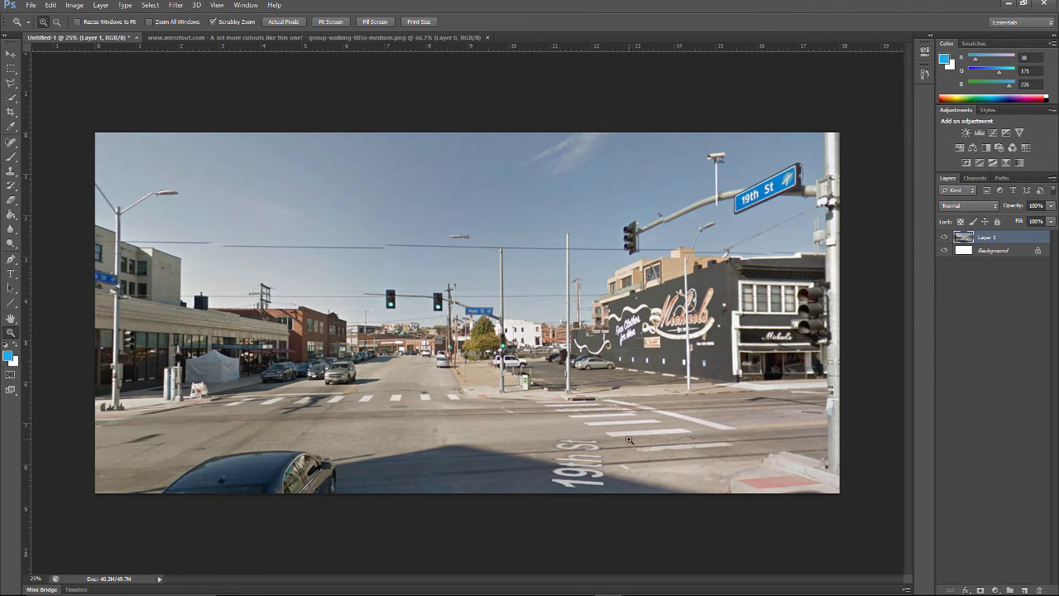
pyautogui.hotkey('alt', 'Tab')
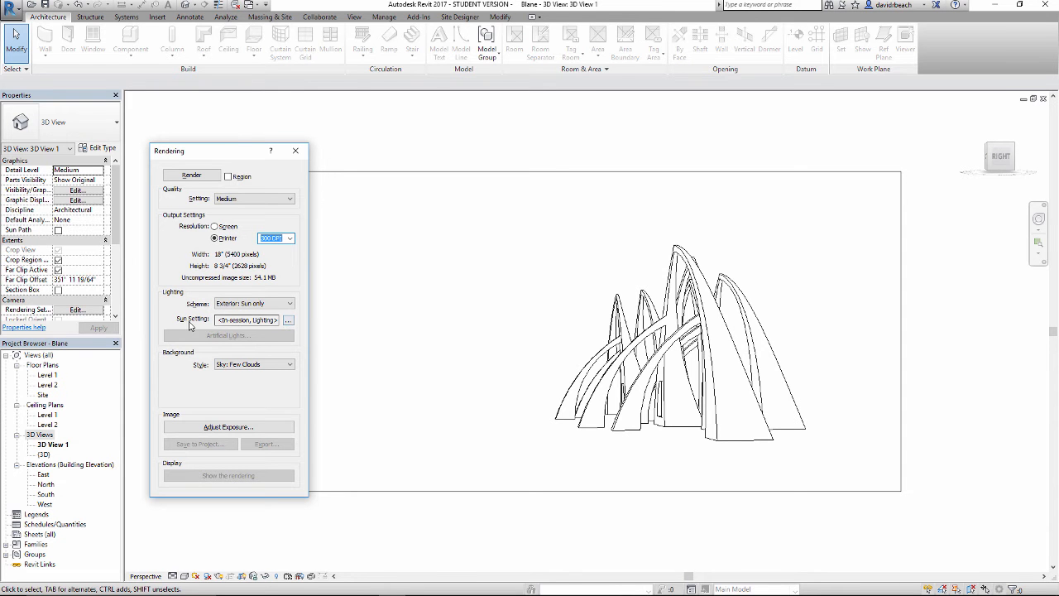
pyautogui.click(286, 322)
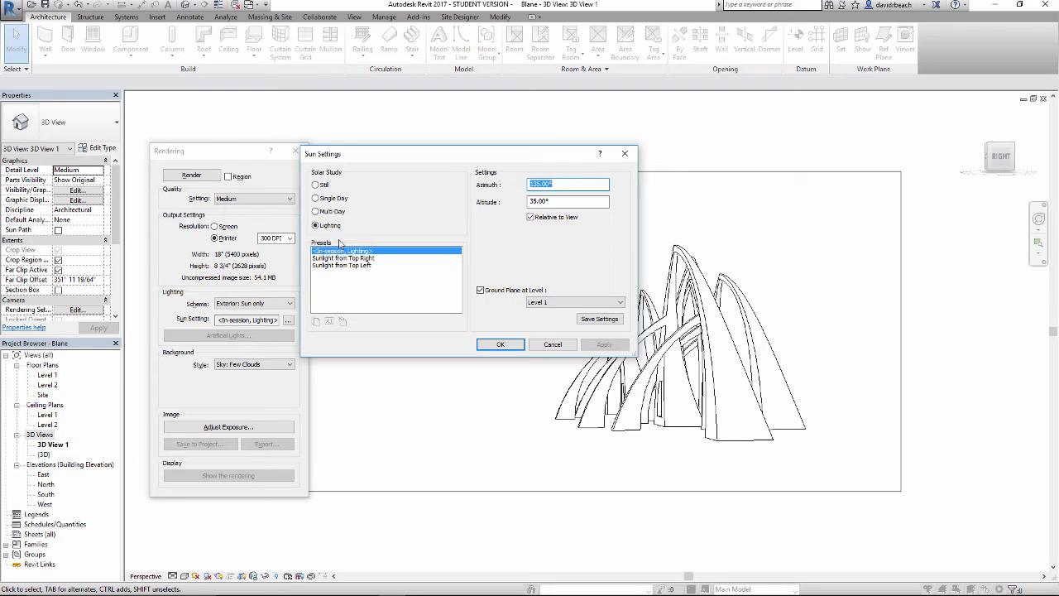
pyautogui.click(316, 185)
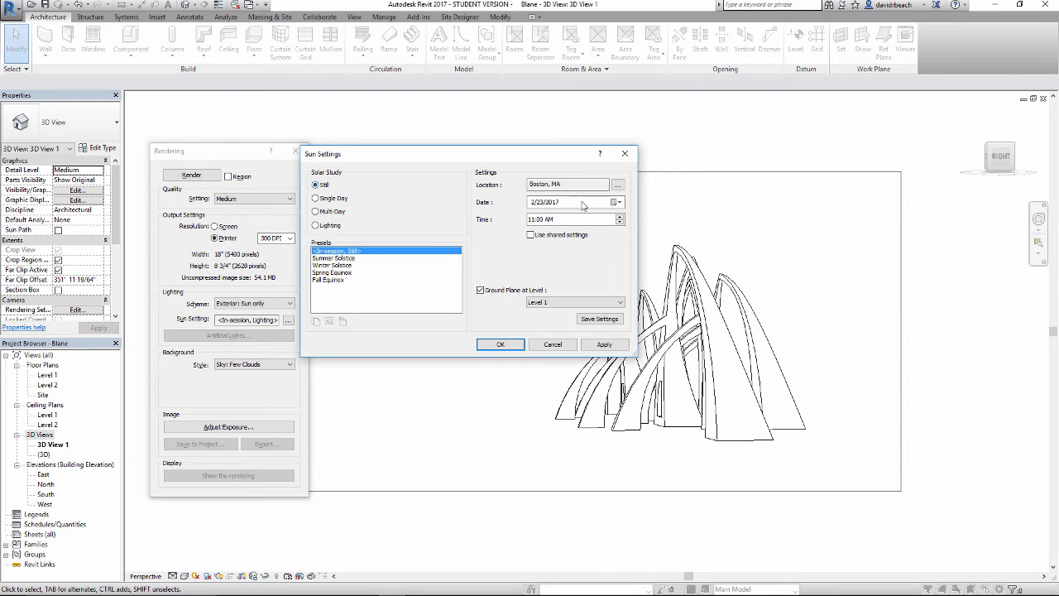
# Define the project location by the Default City List and set the city to Kansas City, MO.
pyautogui.click(618, 185)
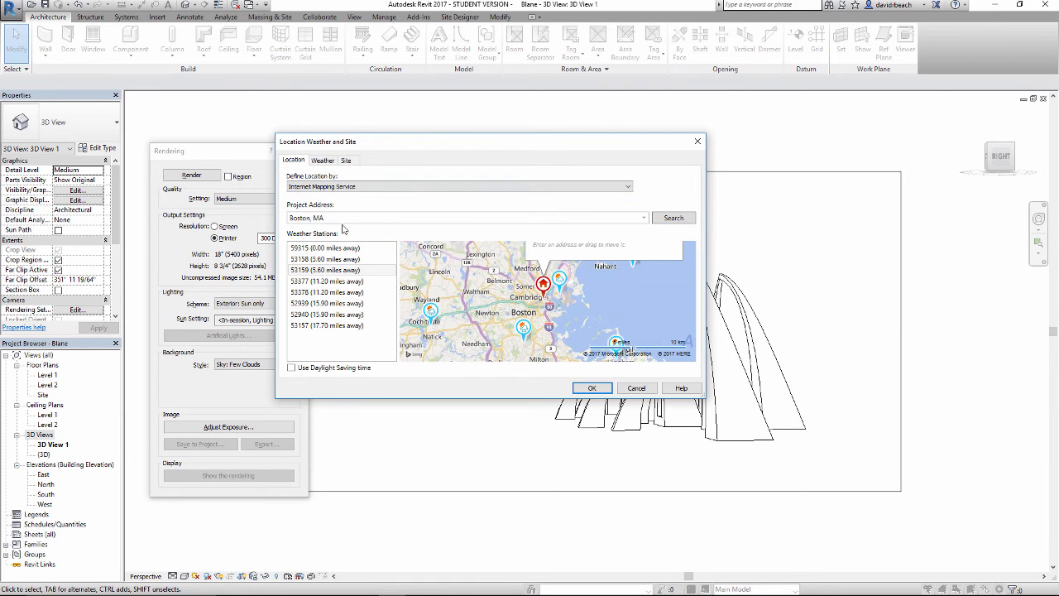
pyautogui.click(476, 187)
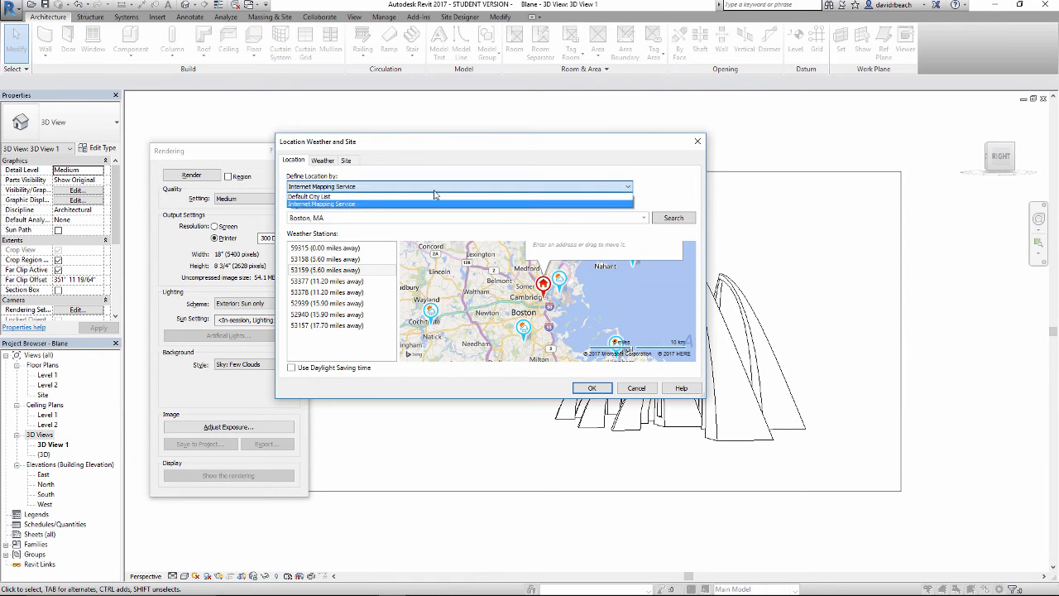
pyautogui.click(388, 203)
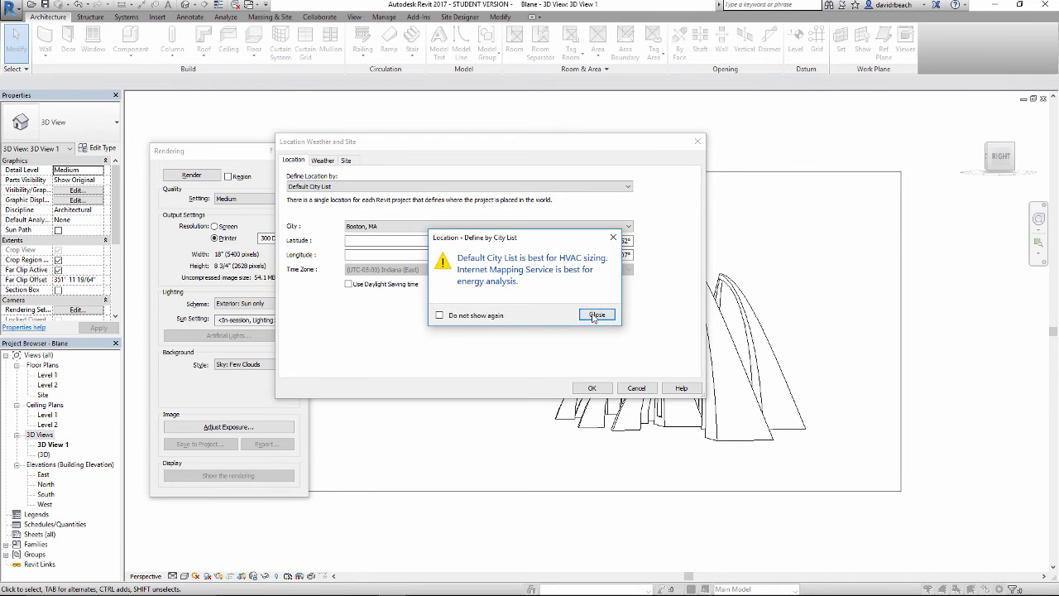
pyautogui.click(592, 313)
pyautogui.click(478, 227)
pyautogui.moveTo(628, 259); pyautogui.dragTo(626, 332)
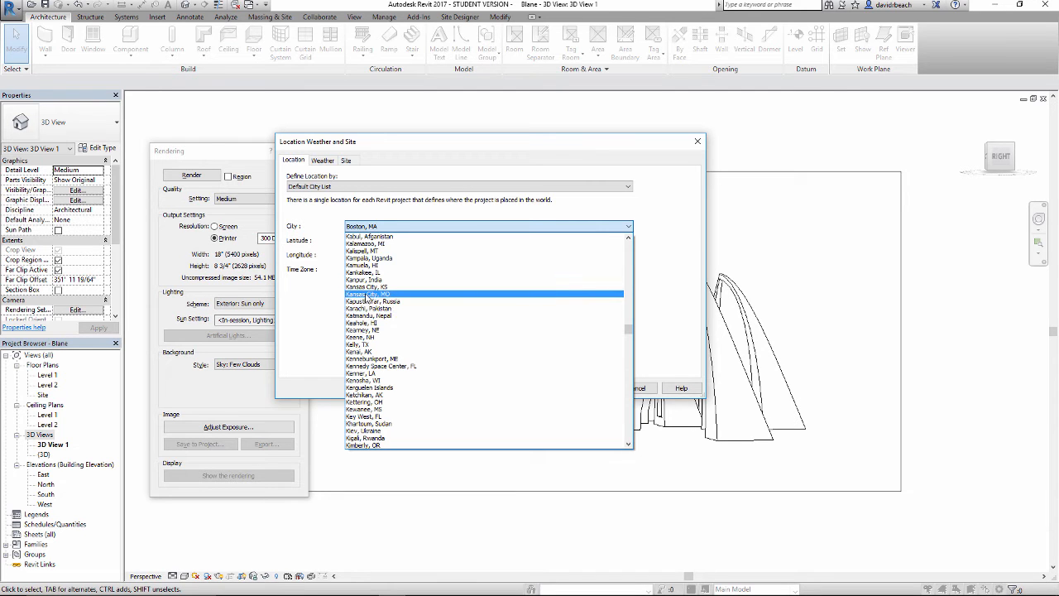
pyautogui.click(367, 294)
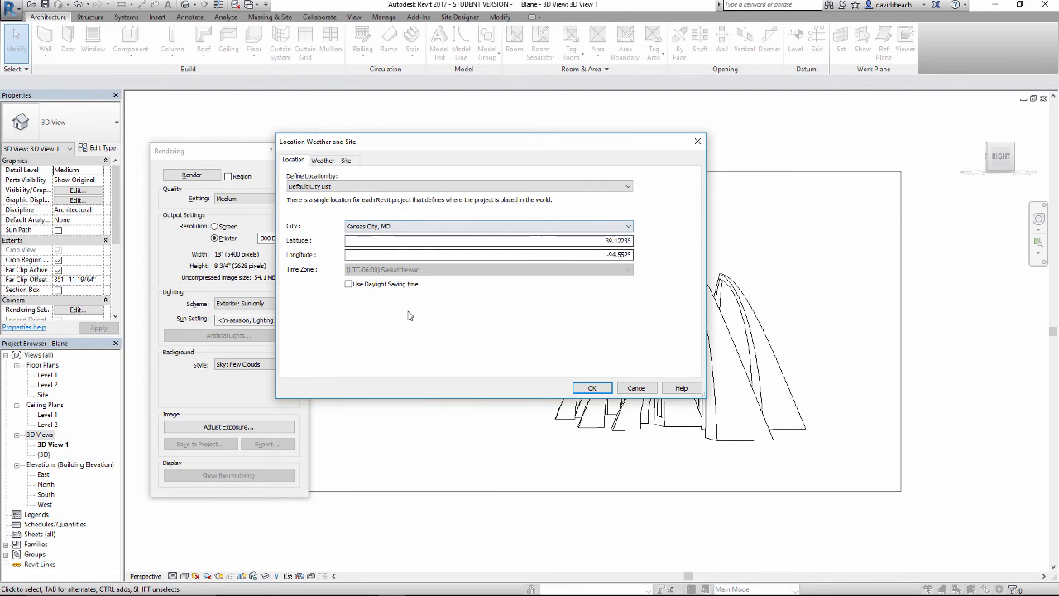
pyautogui.click(592, 388)
pyautogui.click(592, 389)
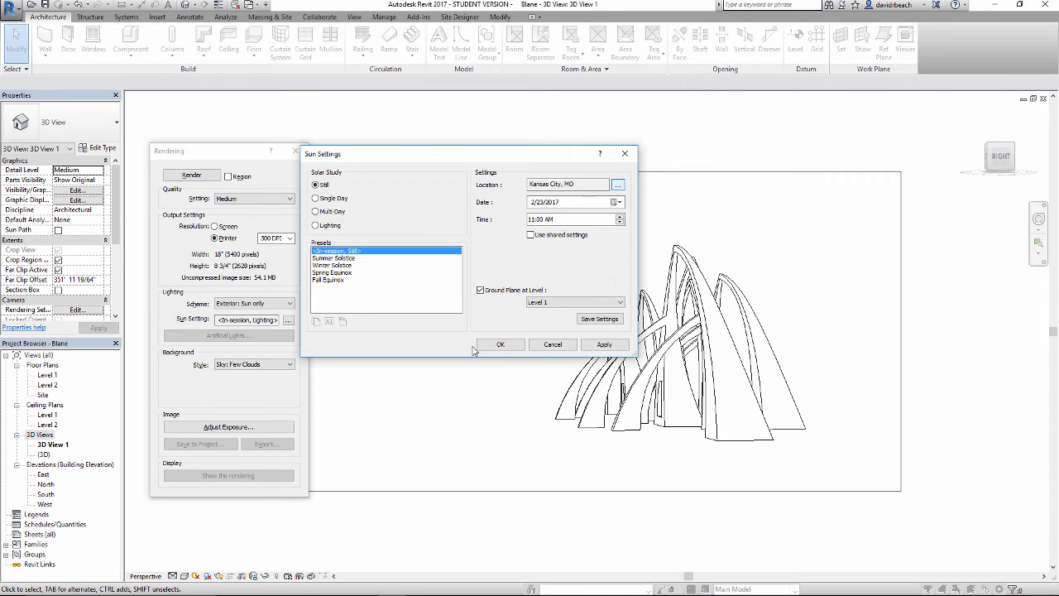
# Accept the sun settings, disabling the Sun and Shadow Settings Updater, and render the camera view.
pyautogui.click(499, 344)
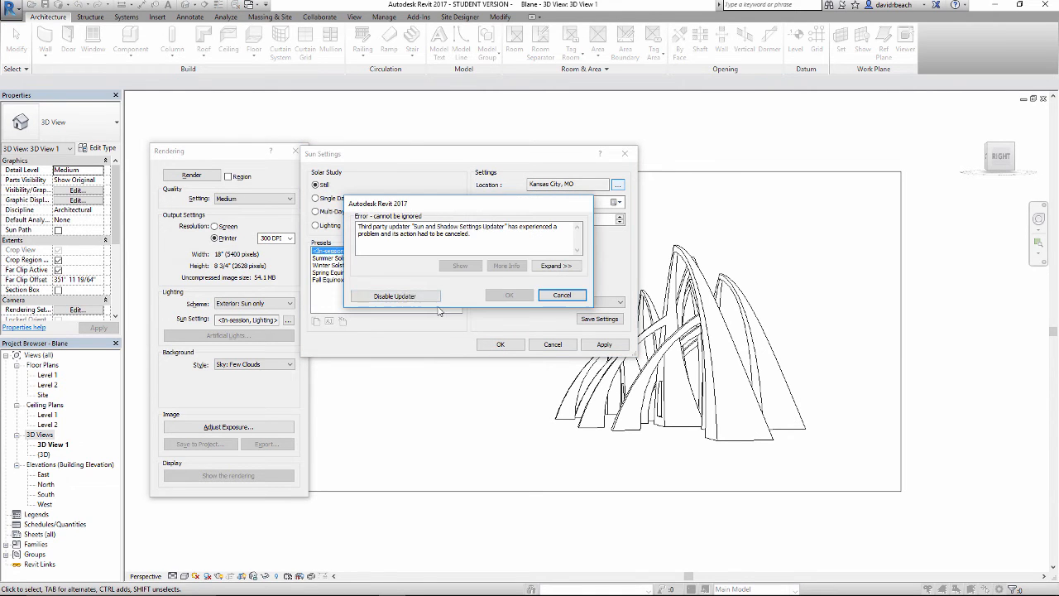
pyautogui.click(394, 297)
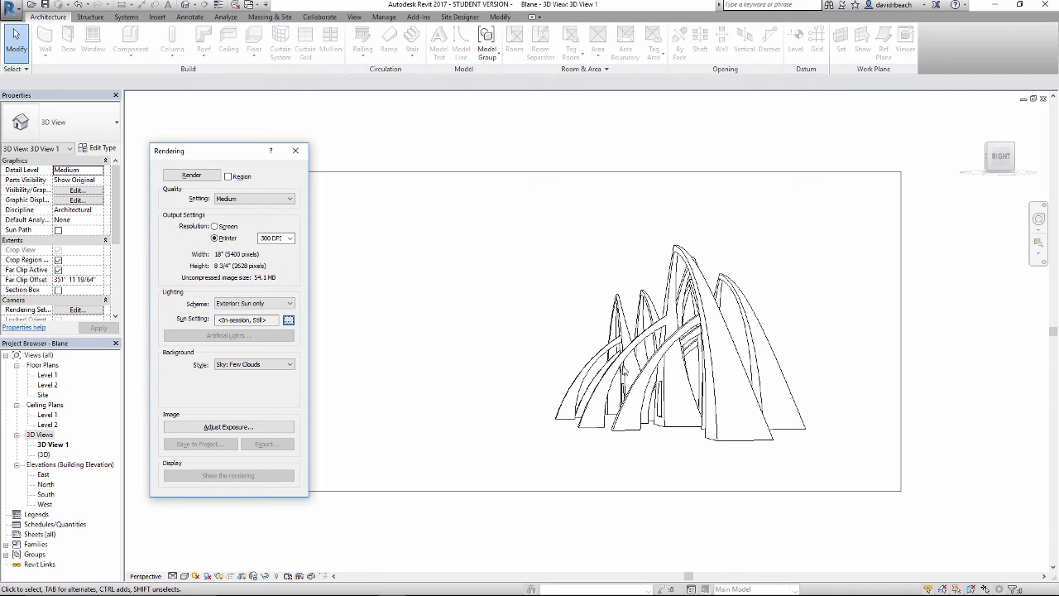
pyautogui.moveTo(242, 157); pyautogui.dragTo(226, 115)
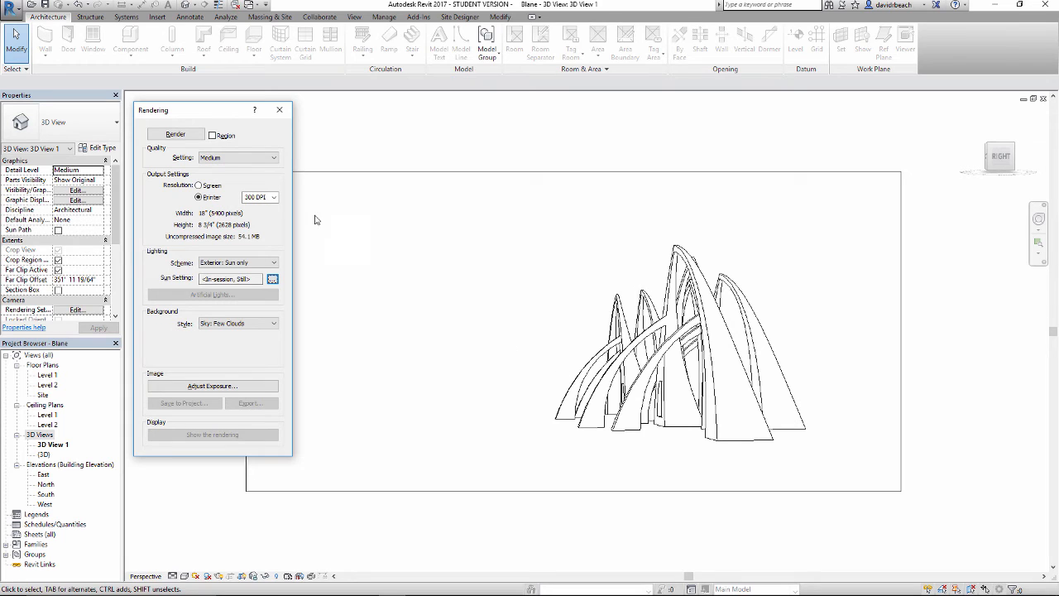
pyautogui.click(175, 138)
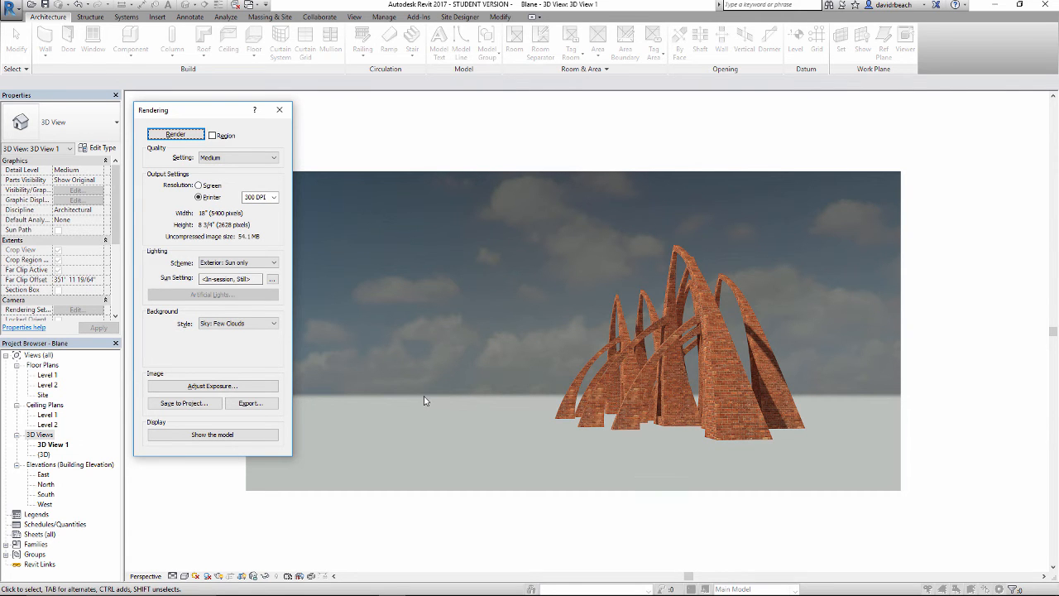
# Set the rendering's background style to Transparent and render the camera view again.
pyautogui.click(229, 327)
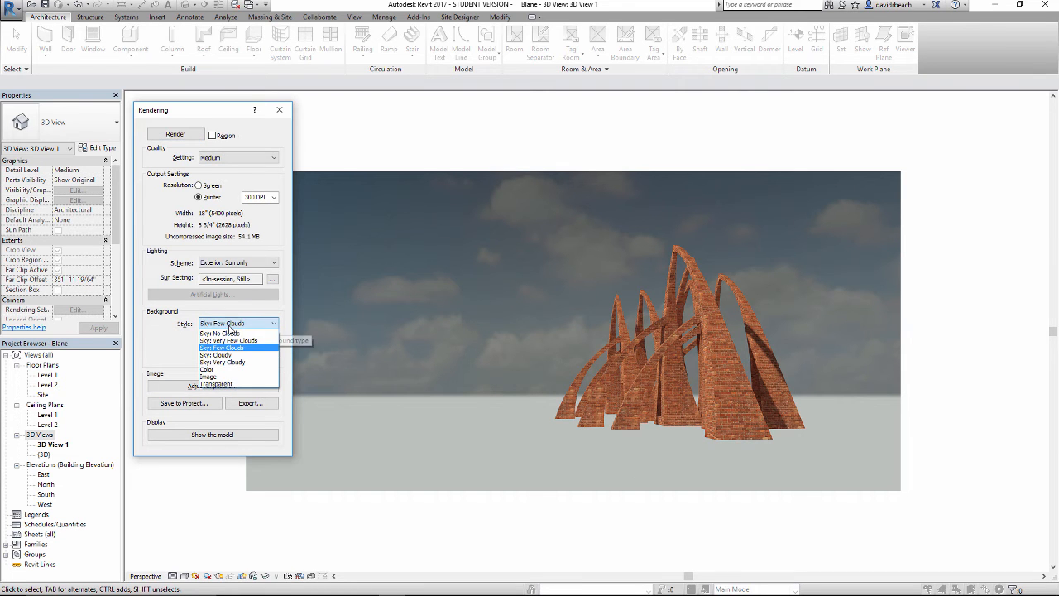
pyautogui.click(215, 384)
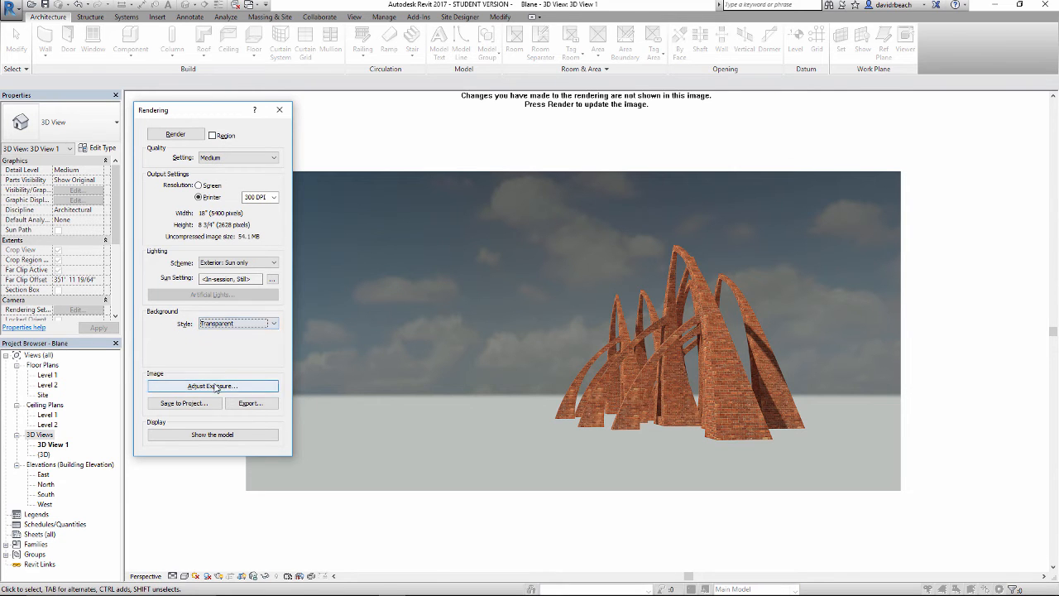
pyautogui.click(273, 323)
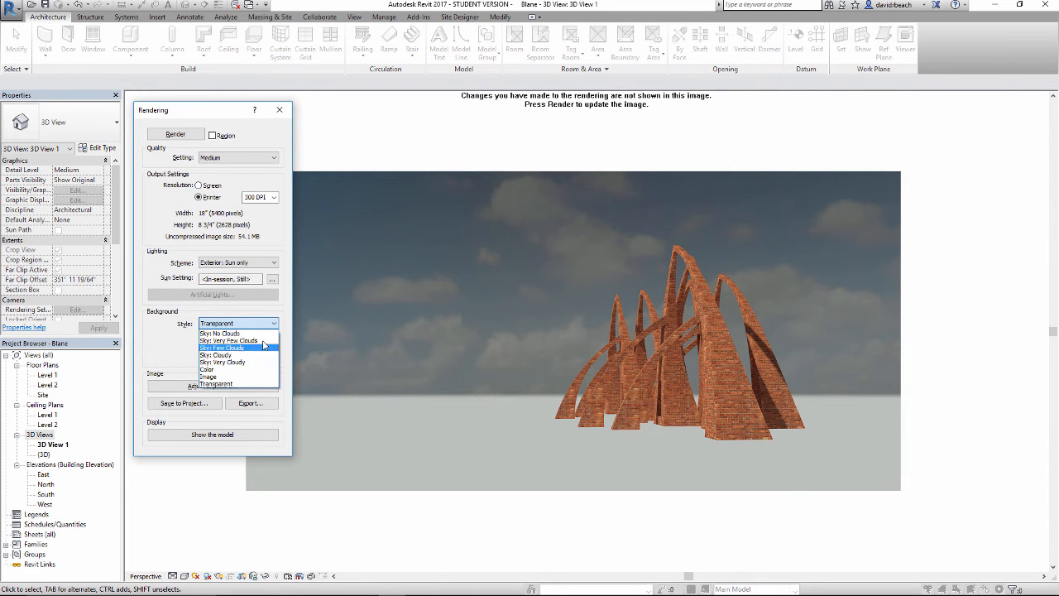
pyautogui.click(248, 384)
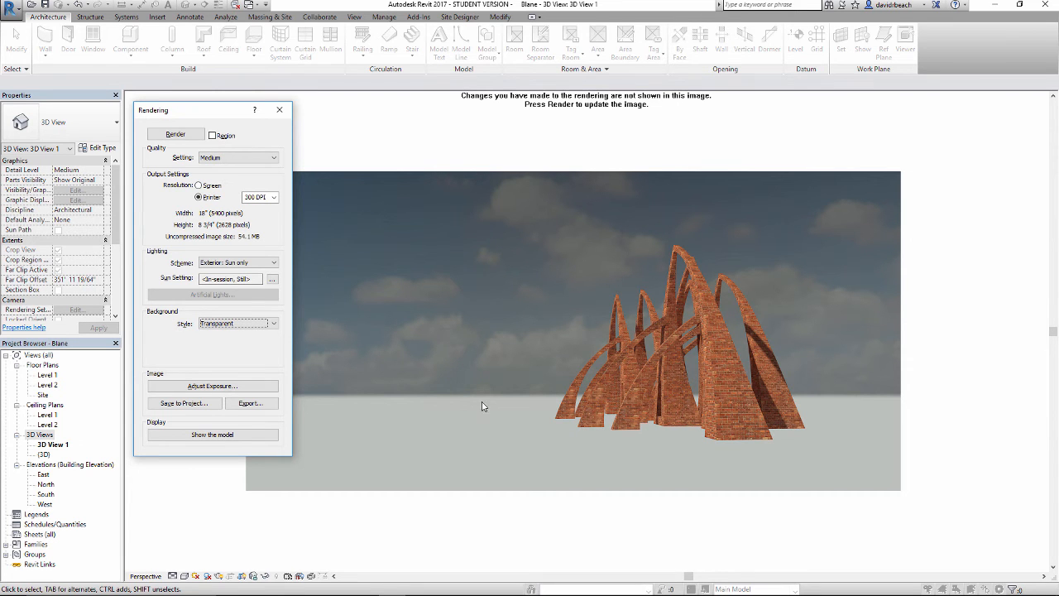
pyautogui.click(172, 135)
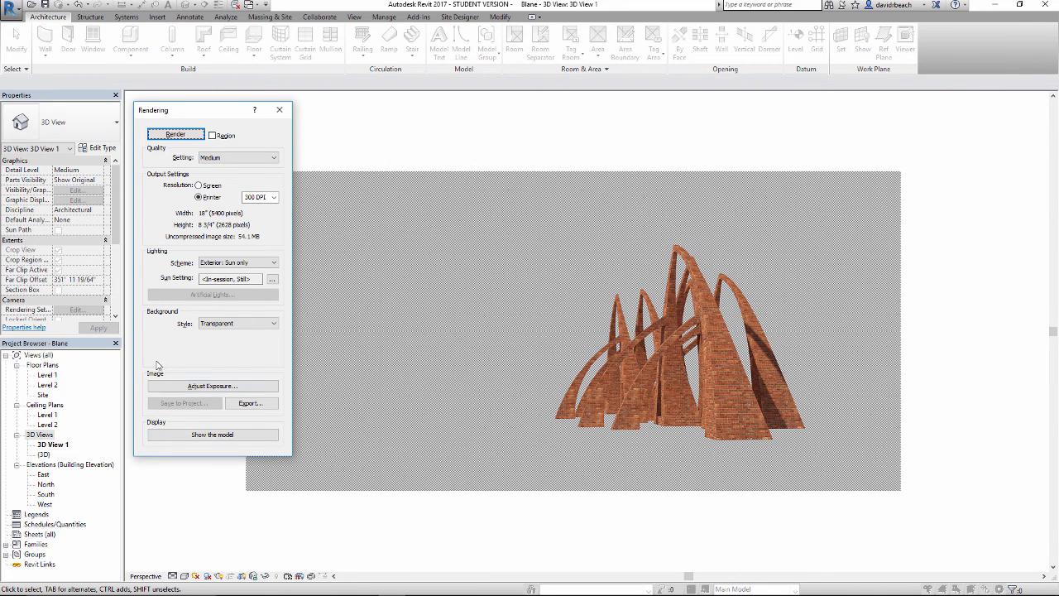
# Export the rendering to the 225_17 folder as a PNG named 19th Street View.
pyautogui.click(244, 405)
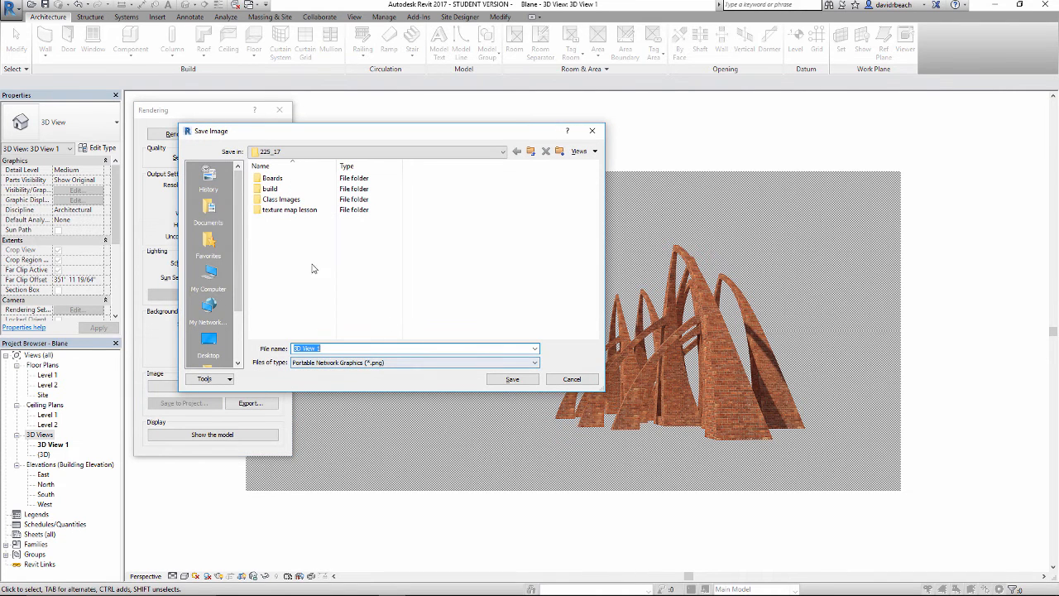
pyautogui.click(335, 364)
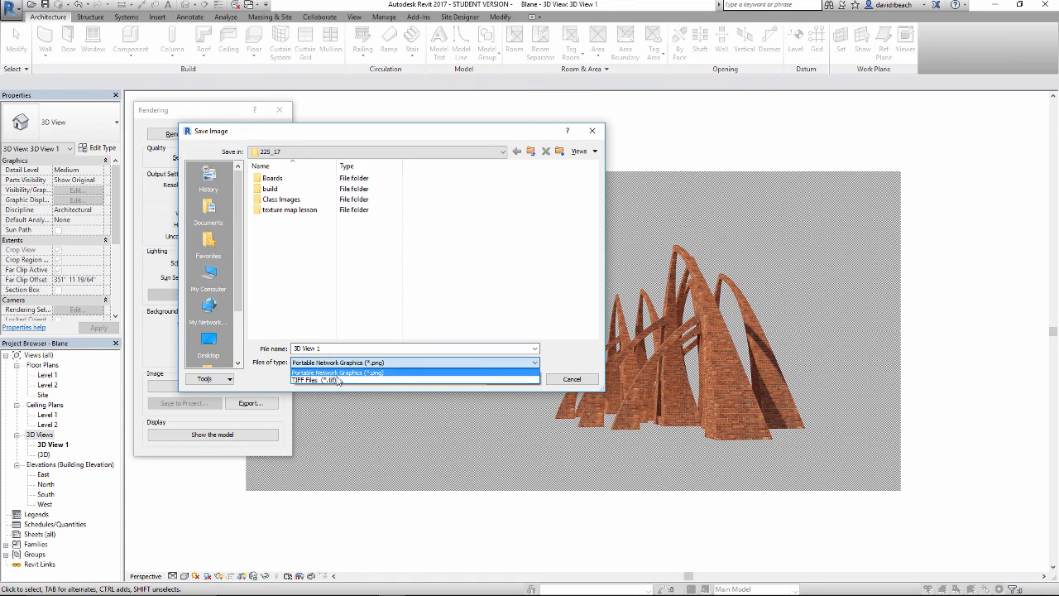
pyautogui.click(342, 373)
pyautogui.click(351, 349)
pyautogui.write('19th Street')
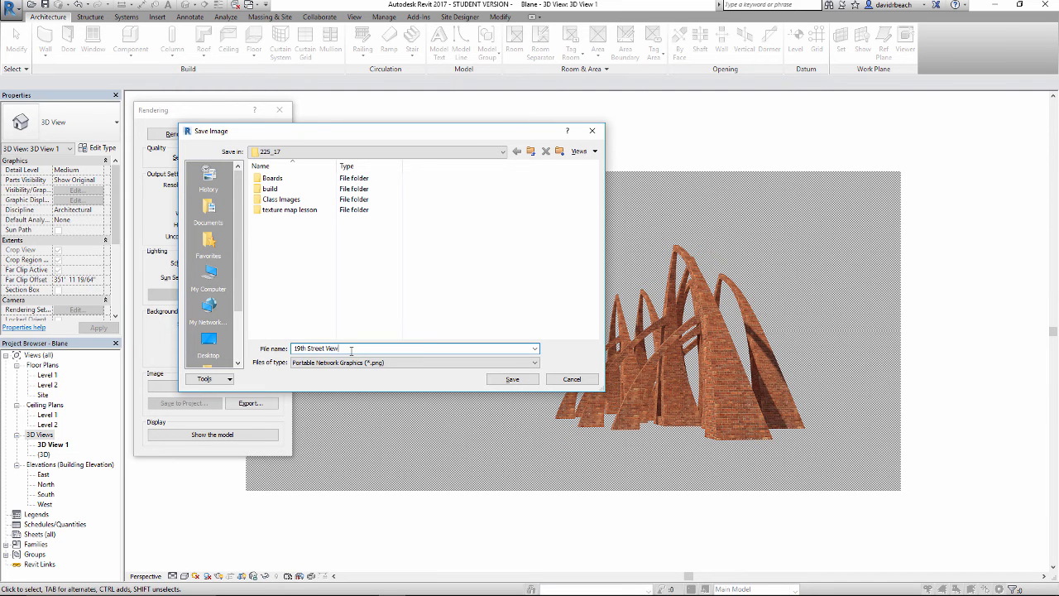
pyautogui.press('Return')
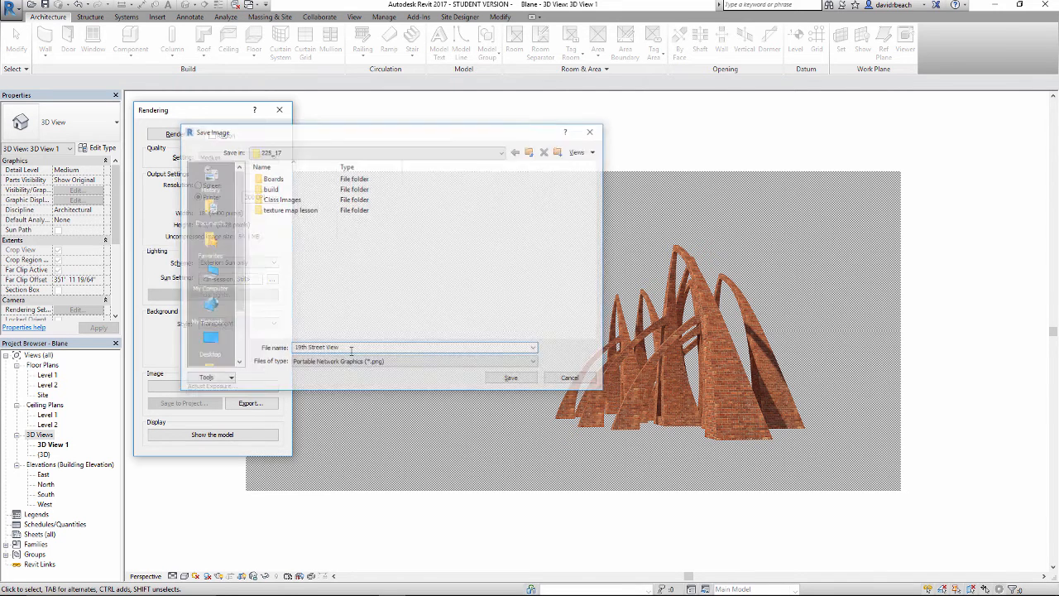
# Switch to Photoshop and open the 19th Street View image from the 225_17 folder.
pyautogui.hotkey('alt', 'Tab')
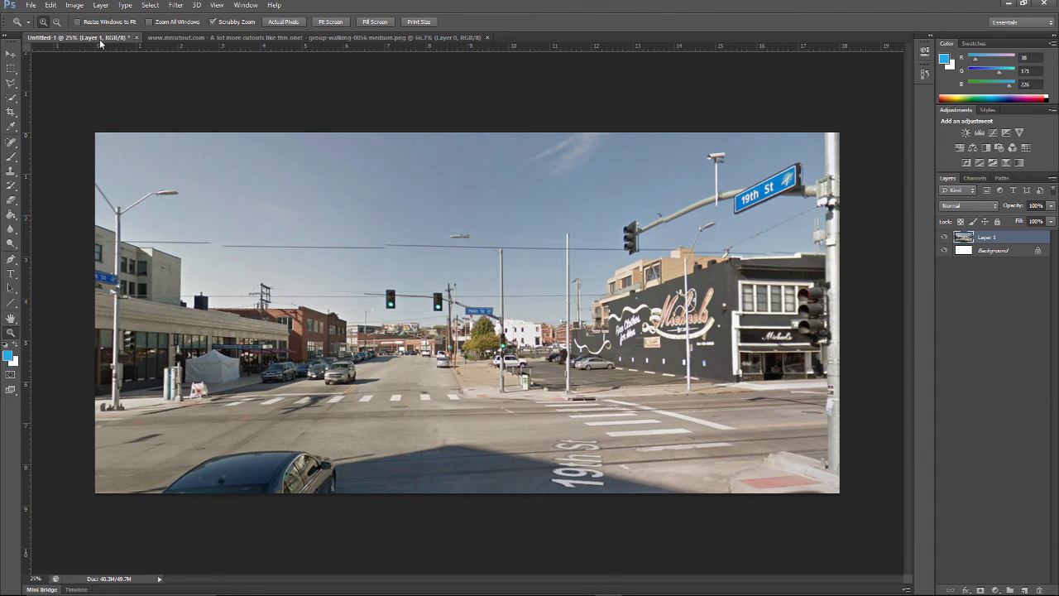
pyautogui.click(31, 5)
pyautogui.click(38, 27)
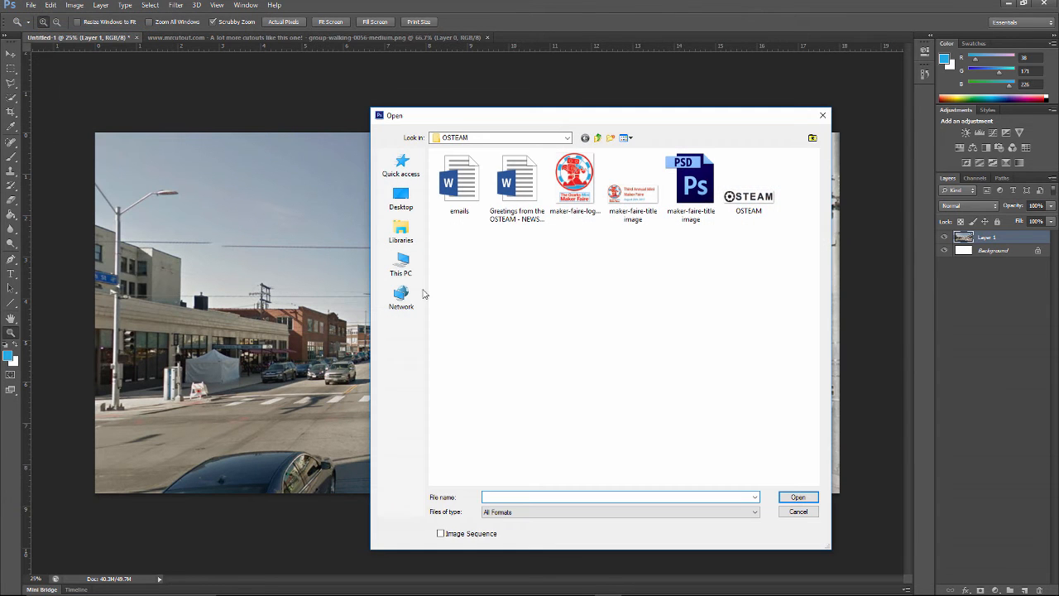
pyautogui.click(538, 139)
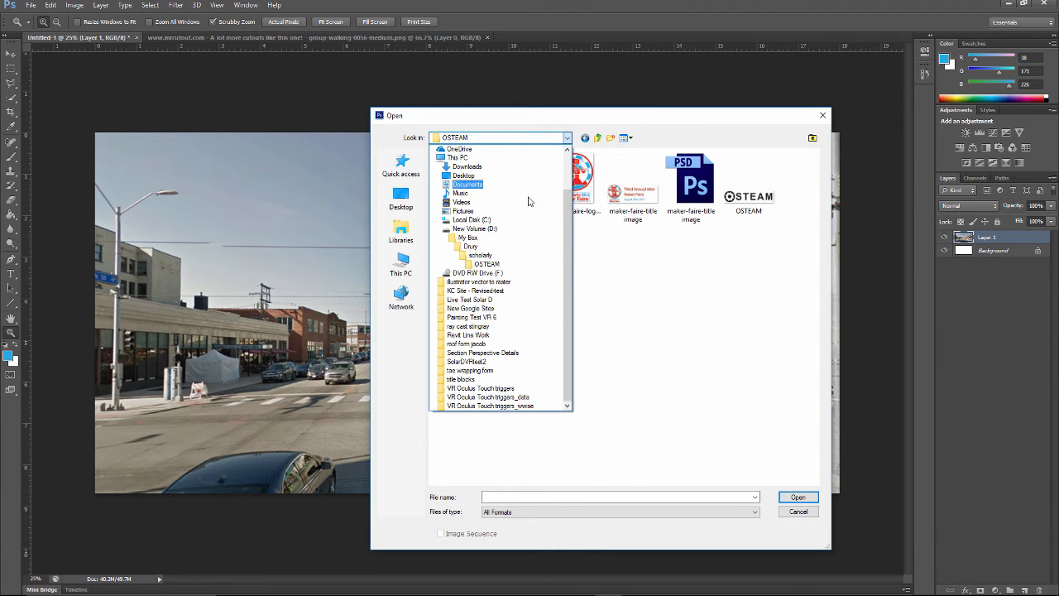
pyautogui.click(513, 246)
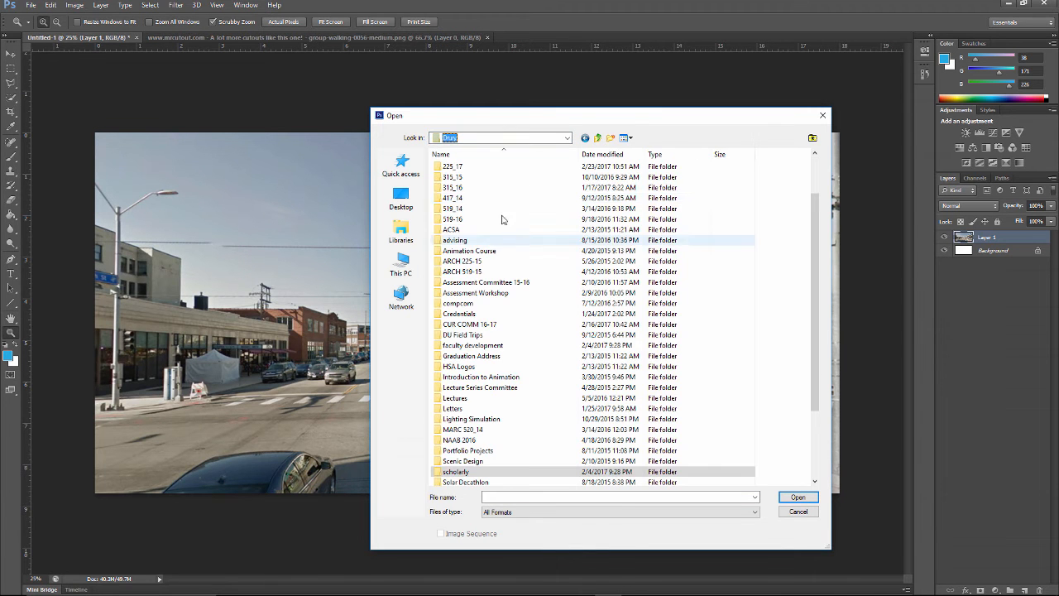
pyautogui.doubleClick(463, 166)
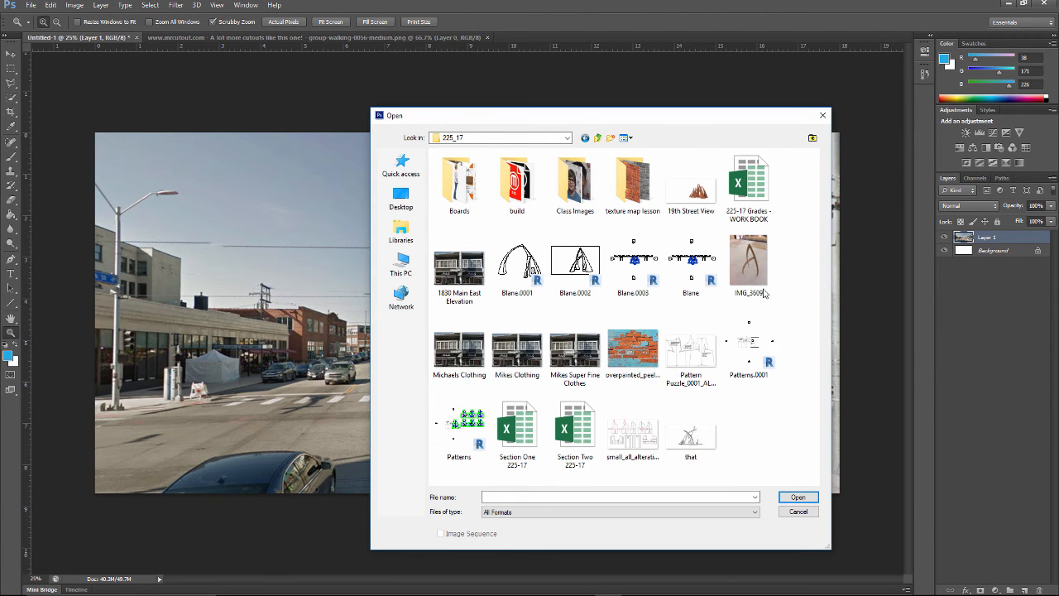
pyautogui.click(693, 188)
pyautogui.click(791, 500)
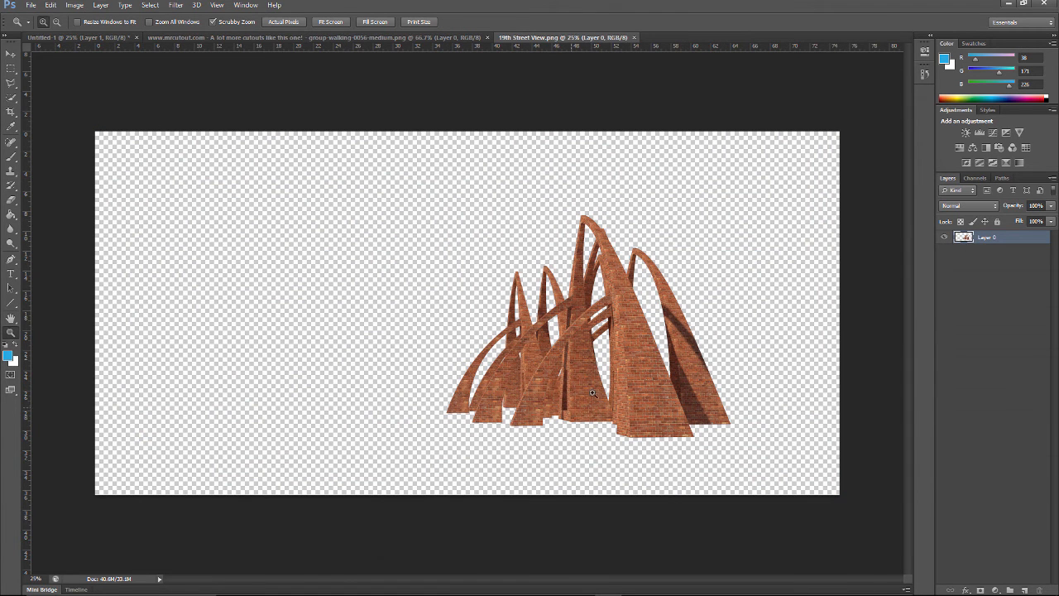
# Copy the entire rendered image and paste it into the Untitled-1 street photo document.
pyautogui.click(147, 6)
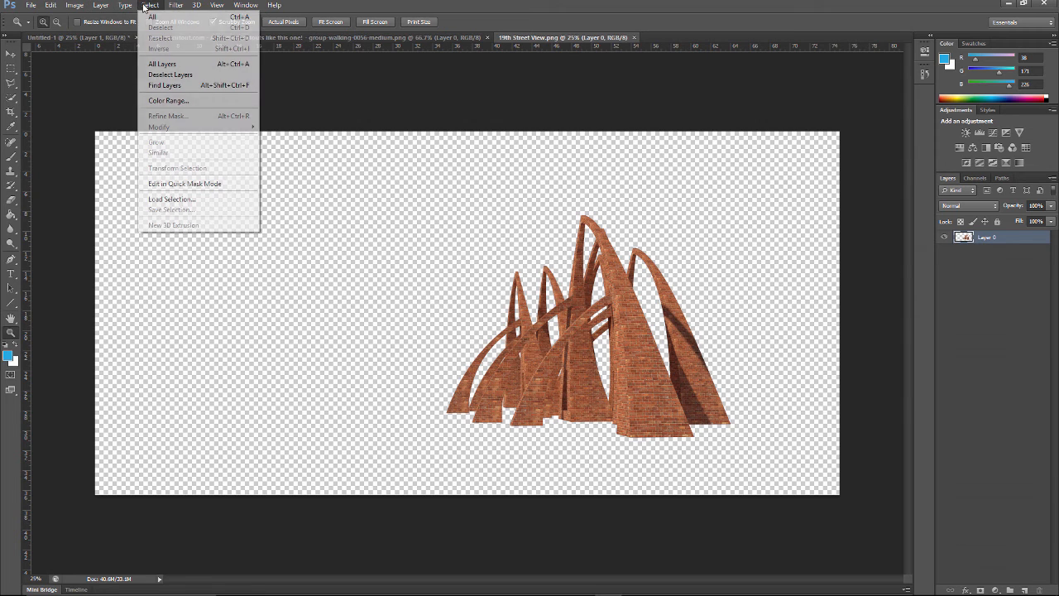
pyautogui.click(153, 17)
pyautogui.click(51, 5)
pyautogui.click(61, 81)
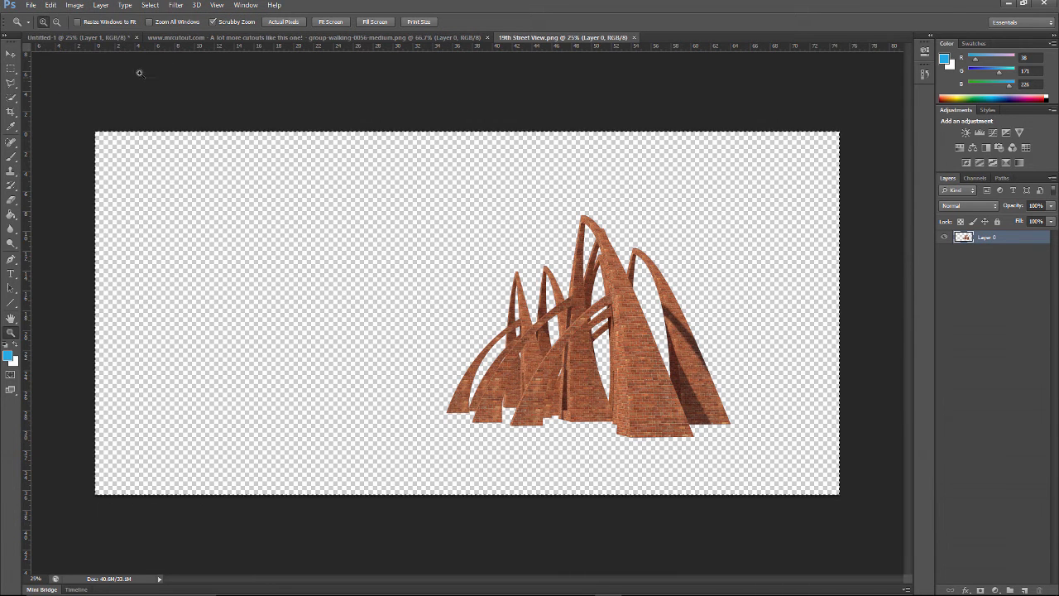
pyautogui.click(99, 38)
pyautogui.hotkey('ctrl', 'v')
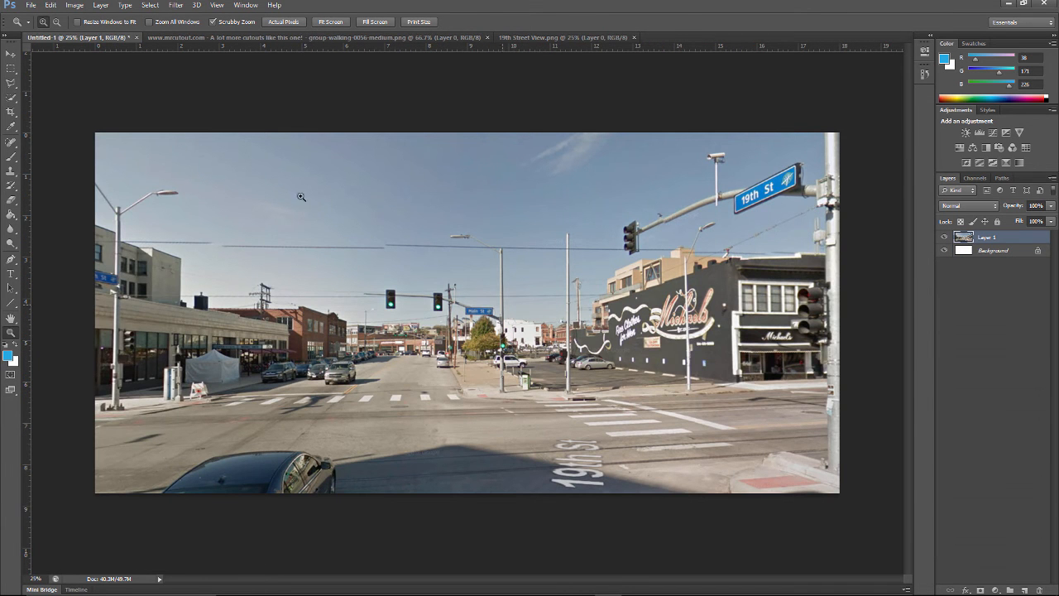
pyautogui.click(51, 5)
pyautogui.click(71, 99)
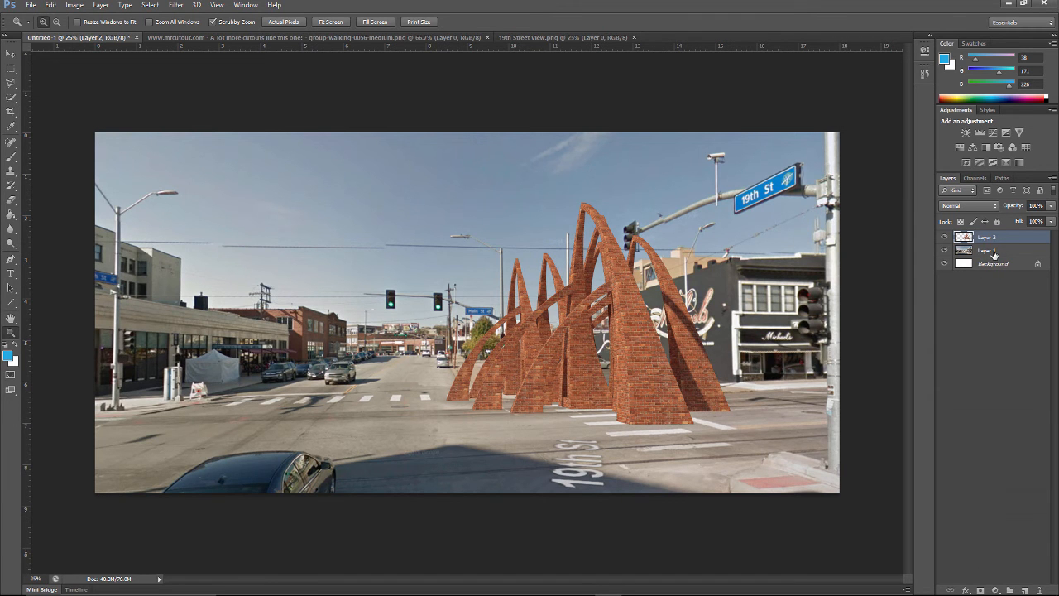
# Compare the street photo with and without the arches, then move the arches up and left onto the street corner lot.
pyautogui.click(944, 238)
pyautogui.click(945, 238)
pyautogui.click(944, 237)
pyautogui.click(945, 238)
pyautogui.click(13, 56)
pyautogui.moveTo(622, 373)
pyautogui.mouseDown()
pyautogui.moveTo(608, 325)
pyautogui.moveTo(585, 359)
pyautogui.mouseUp()
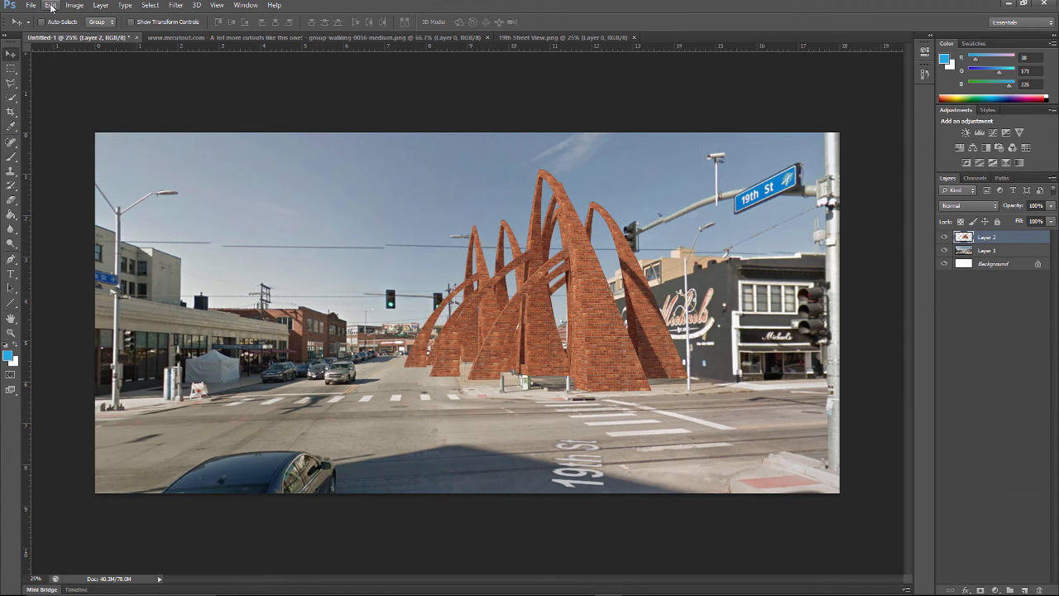
# Scale the arches layer to about 63% and position it on the corner lot in front of the Michael's building.
pyautogui.click(51, 6)
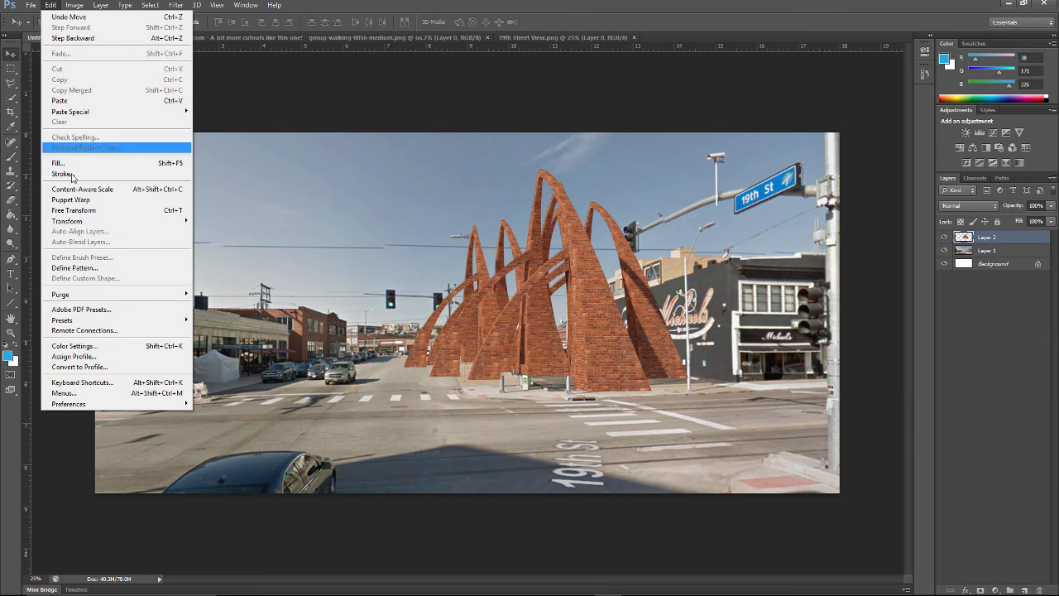
pyautogui.moveTo(66, 229)
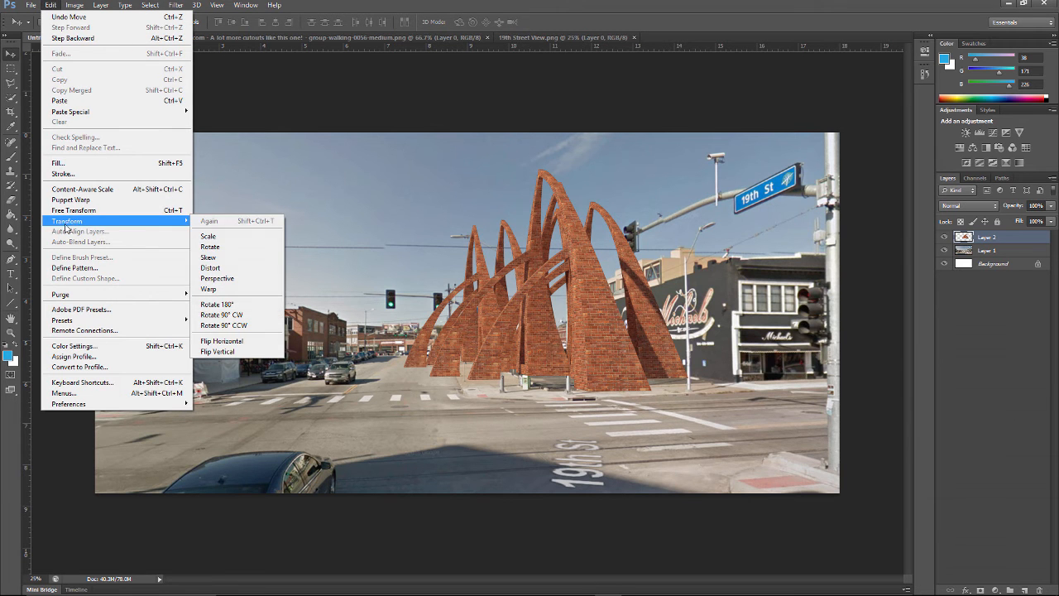
pyautogui.click(249, 237)
pyautogui.moveTo(55, 172); pyautogui.dragTo(321, 286)
pyautogui.moveTo(648, 370); pyautogui.dragTo(608, 360)
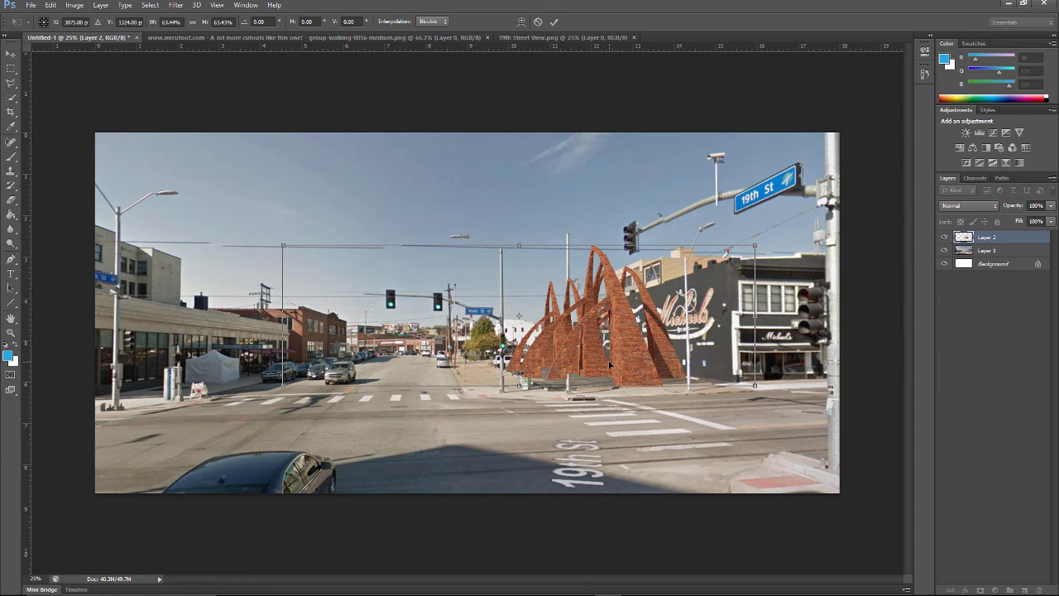
pyautogui.press('Return')
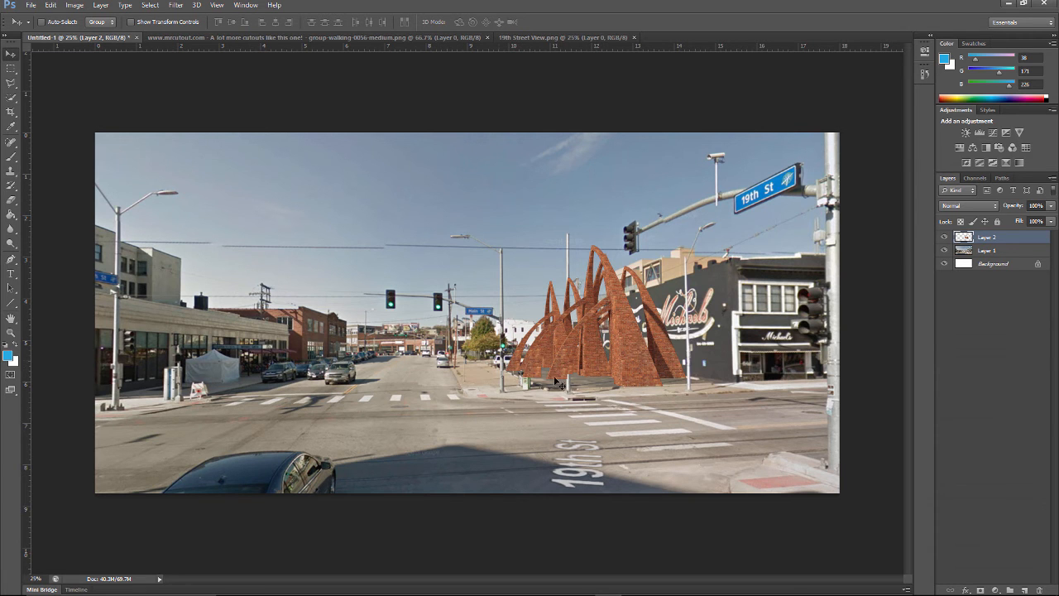
pyautogui.moveTo(587, 382)
pyautogui.mouseDown()
pyautogui.moveTo(607, 369)
pyautogui.moveTo(559, 377)
pyautogui.moveTo(587, 366)
pyautogui.moveTo(570, 382)
pyautogui.moveTo(580, 371)
pyautogui.moveTo(572, 376)
pyautogui.moveTo(676, 414)
pyautogui.moveTo(591, 332)
pyautogui.moveTo(584, 352)
pyautogui.mouseUp()
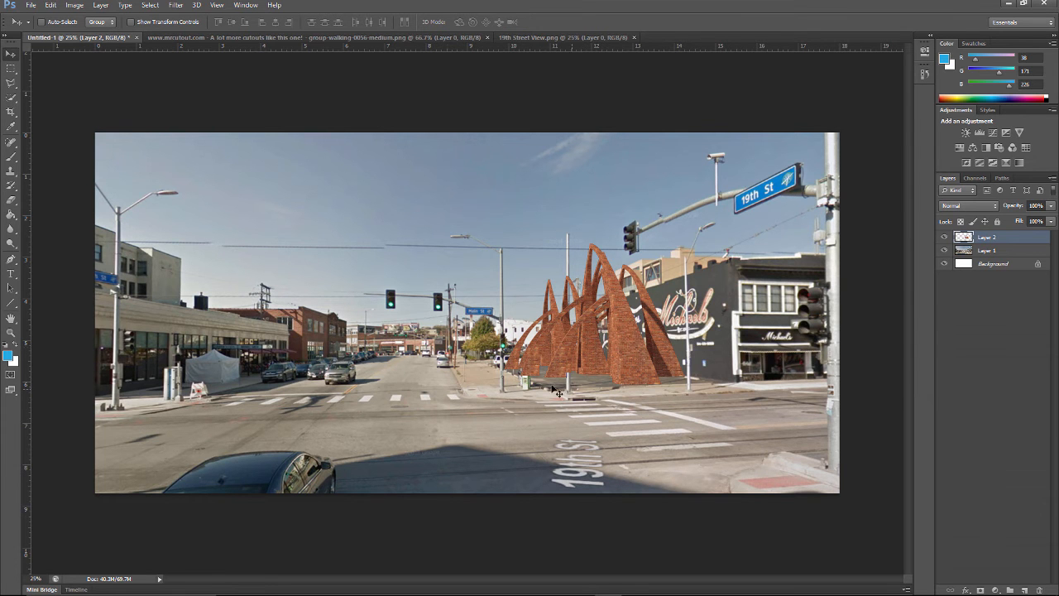
# Check what lies behind the arches, then duplicate the arches layer and hide the copy as a backup.
pyautogui.click(9, 335)
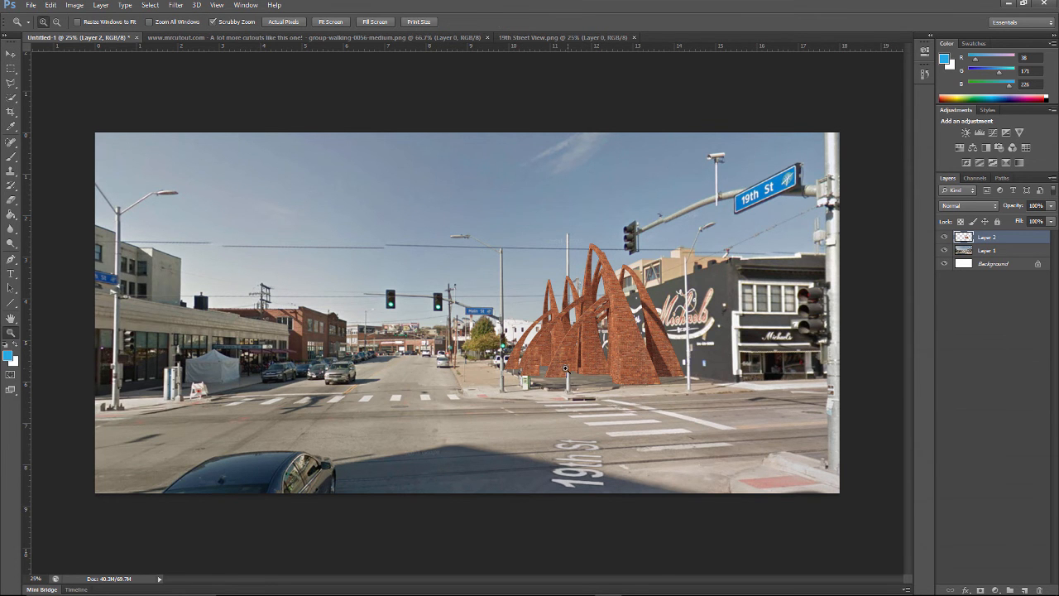
pyautogui.click(566, 368)
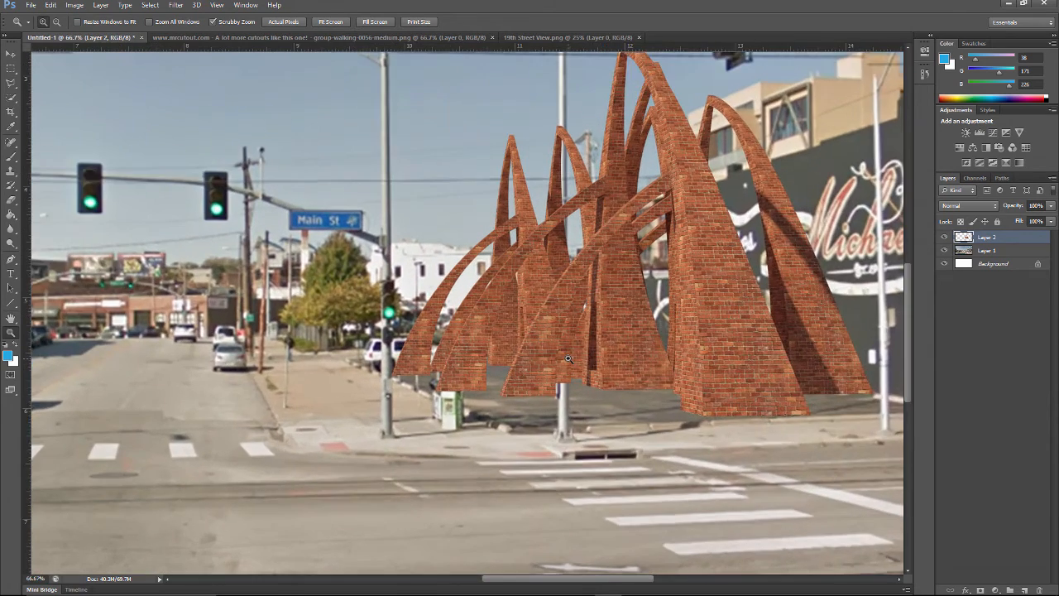
pyautogui.click(568, 358)
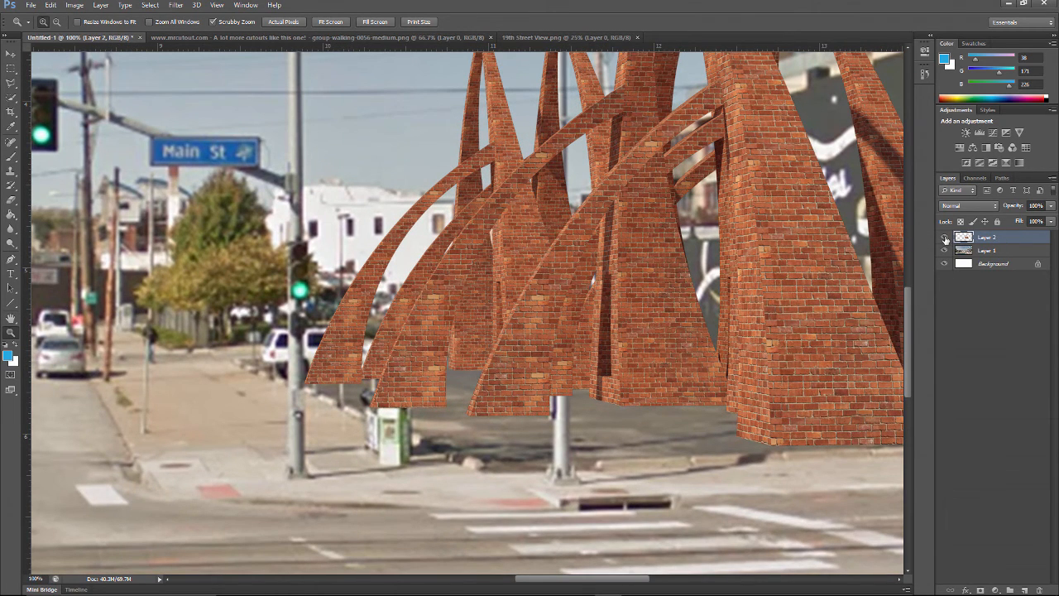
pyautogui.click(945, 238)
pyautogui.click(944, 238)
pyautogui.moveTo(992, 238); pyautogui.dragTo(1023, 590)
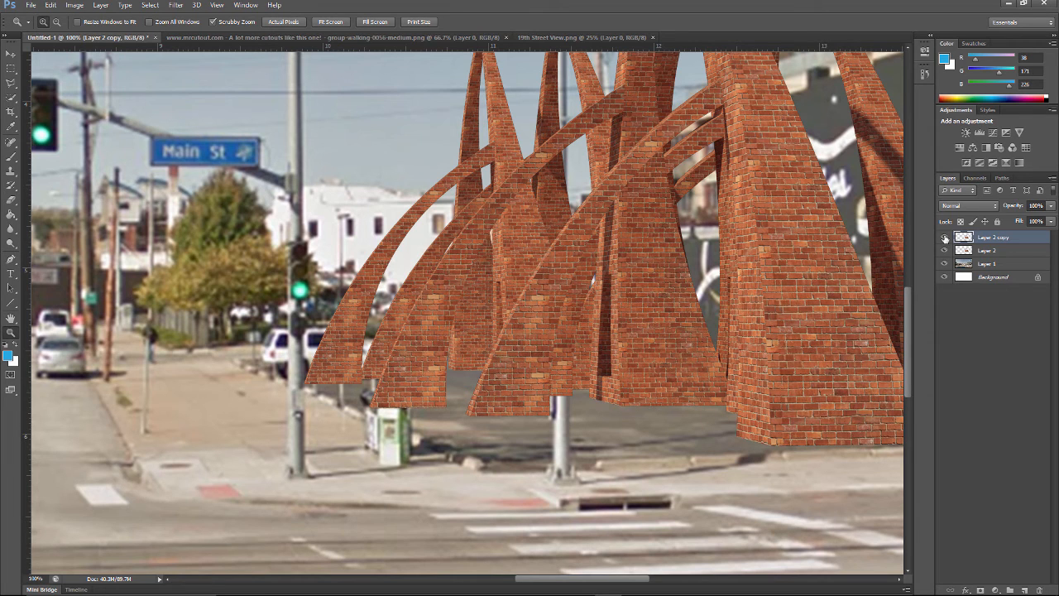
pyautogui.click(945, 239)
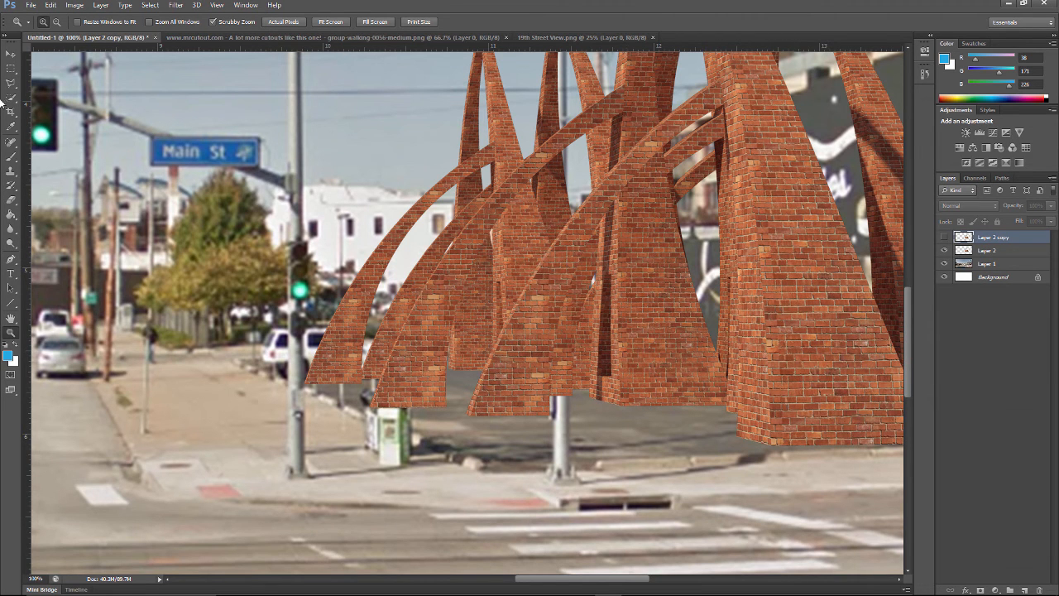
# Choose the Eraser for the original arches layer and lower that layer's opacity to about 65% to reveal the street pole behind it.
pyautogui.click(11, 200)
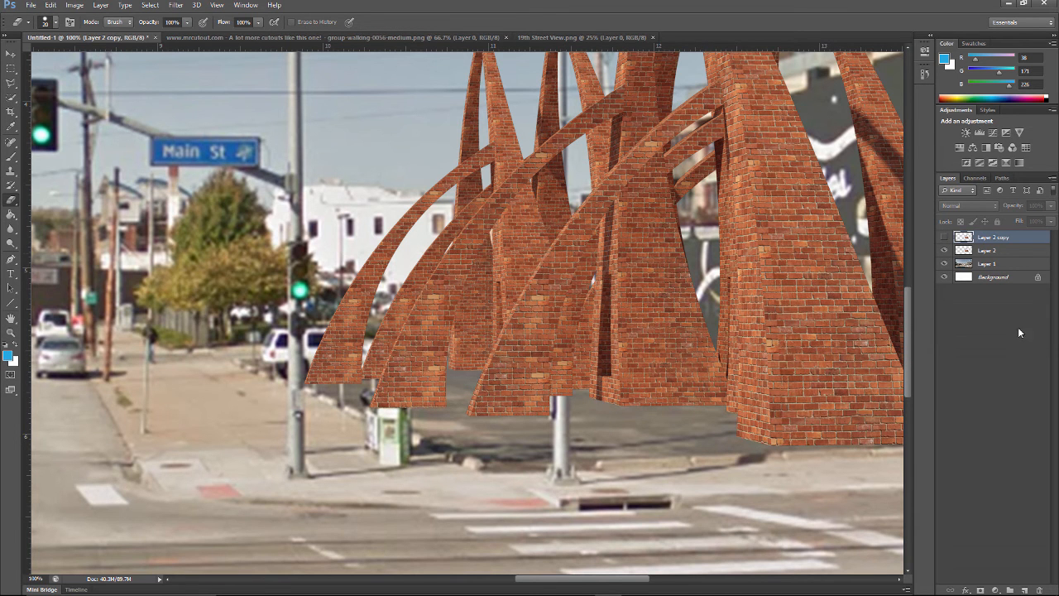
pyautogui.click(1004, 250)
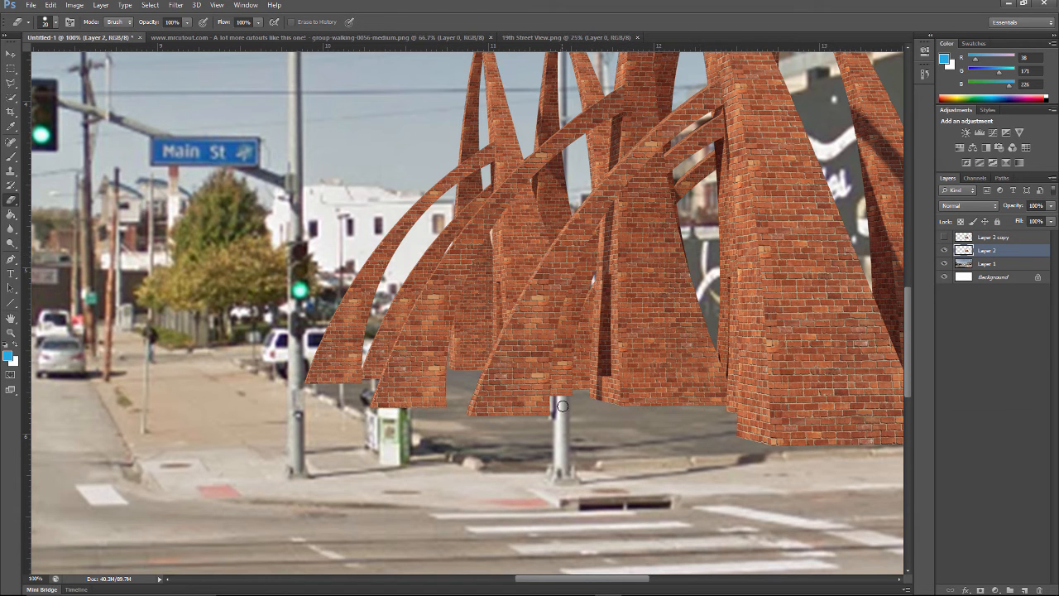
pyautogui.scroll(3, 557, 263)
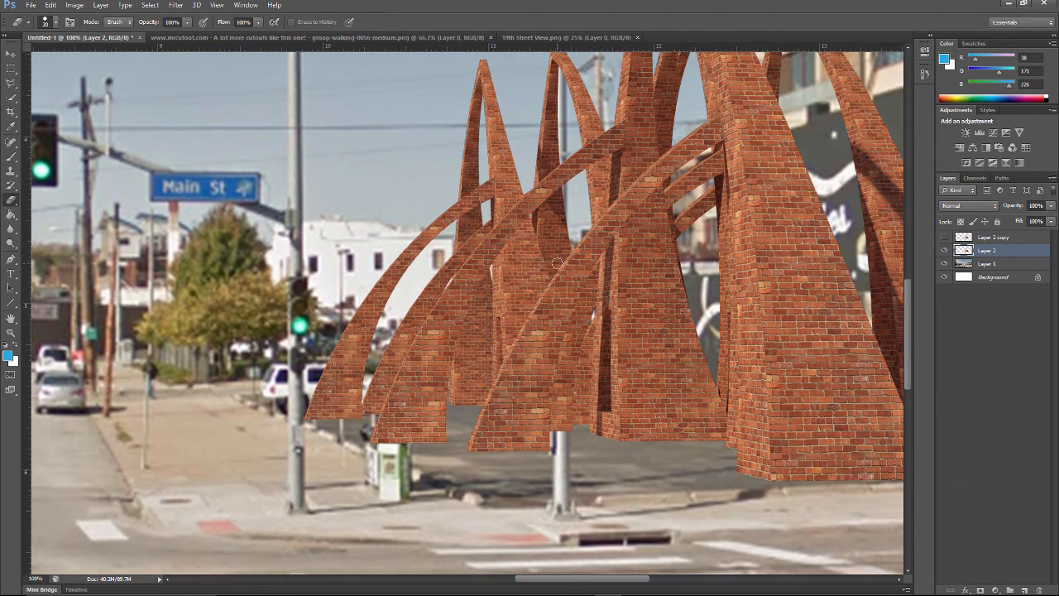
pyautogui.scroll(1, 557, 263)
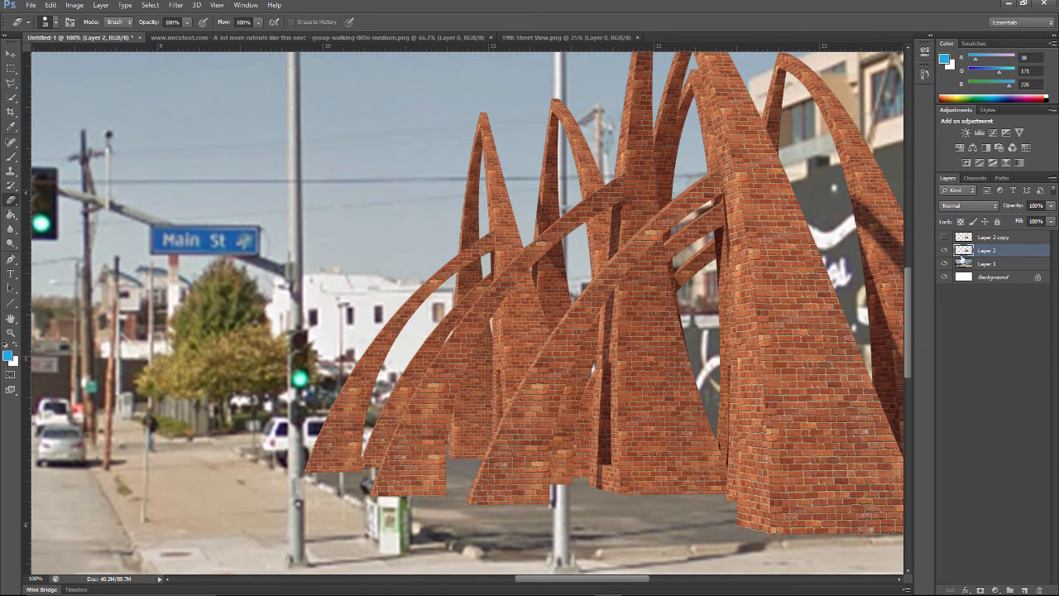
pyautogui.click(1052, 207)
pyautogui.moveTo(1048, 221); pyautogui.dragTo(1033, 221)
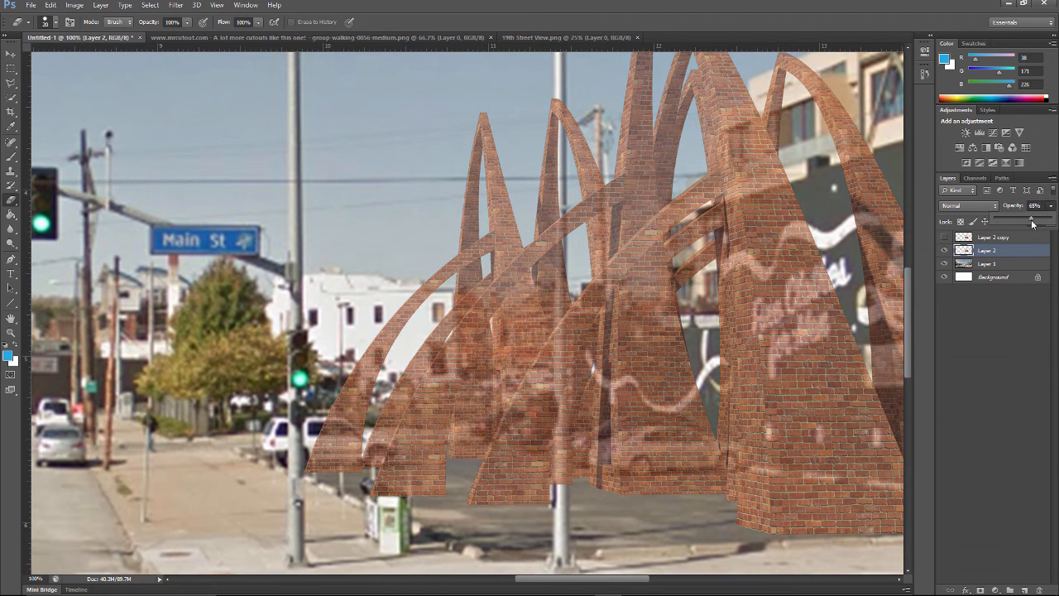
# Outline the tall street pole crossing the arches with a narrow Polygonal Lasso selection reaching from above the bricks to below their bases.
pyautogui.click(11, 85)
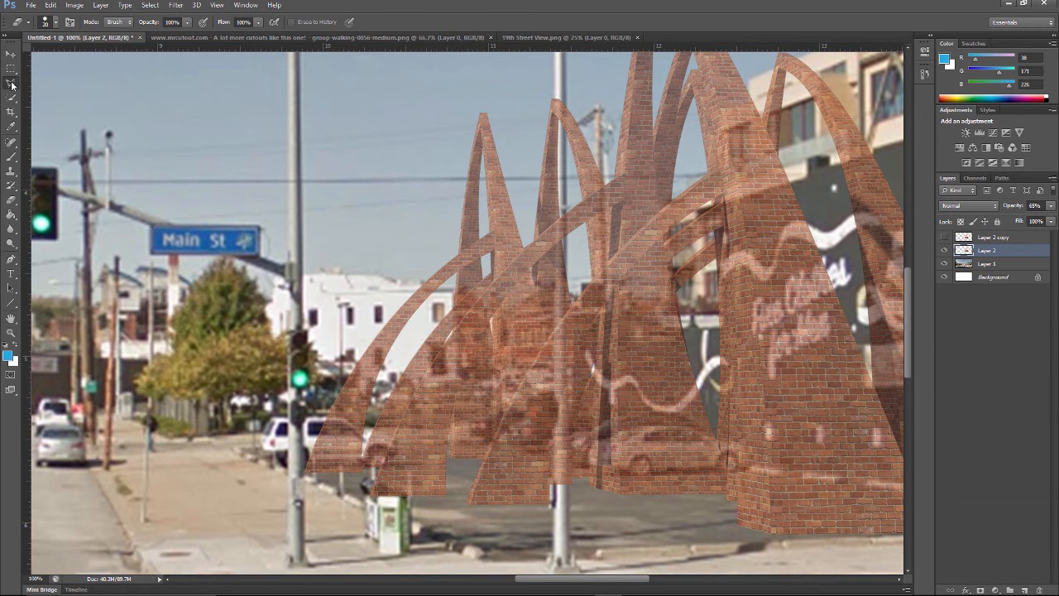
pyautogui.click(568, 82)
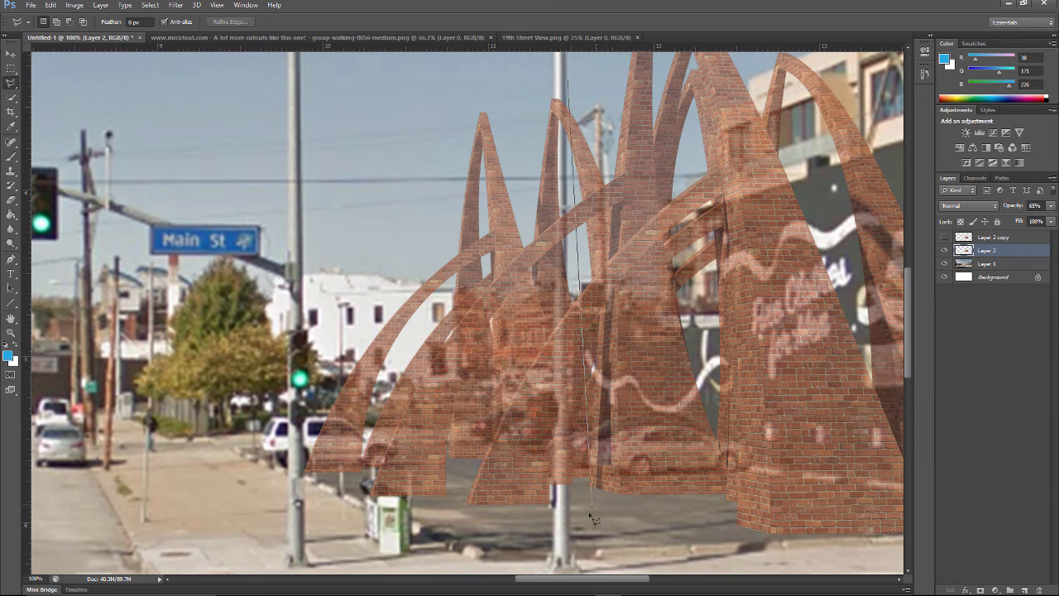
pyautogui.click(570, 534)
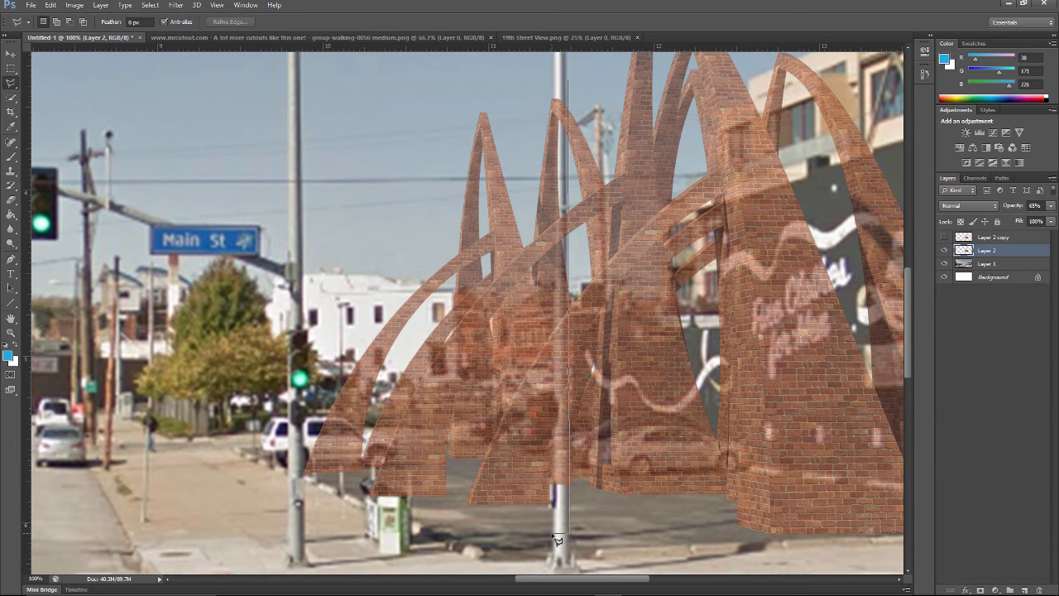
pyautogui.click(551, 533)
pyautogui.click(552, 76)
pyautogui.click(567, 81)
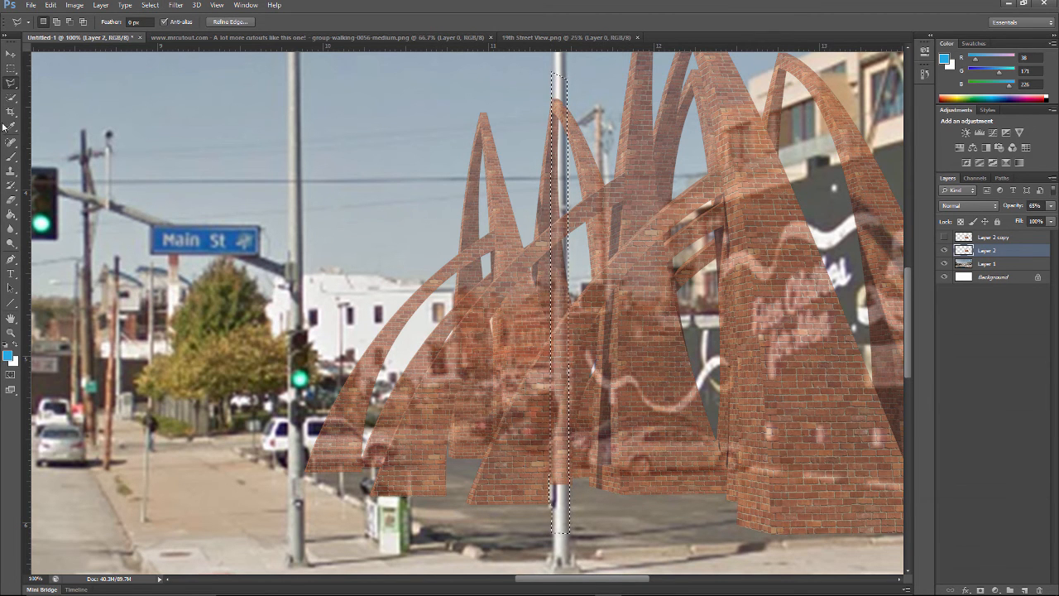
# Erase the bricks inside the pole selection on the arches layer, then deselect.
pyautogui.click(11, 199)
pyautogui.moveTo(546, 198)
pyautogui.mouseDown()
pyautogui.moveTo(584, 91)
pyautogui.moveTo(550, 136)
pyautogui.moveTo(532, 193)
pyautogui.moveTo(568, 103)
pyautogui.moveTo(557, 158)
pyautogui.moveTo(547, 131)
pyautogui.moveTo(561, 131)
pyautogui.moveTo(551, 496)
pyautogui.moveTo(563, 491)
pyautogui.moveTo(566, 423)
pyautogui.mouseUp()
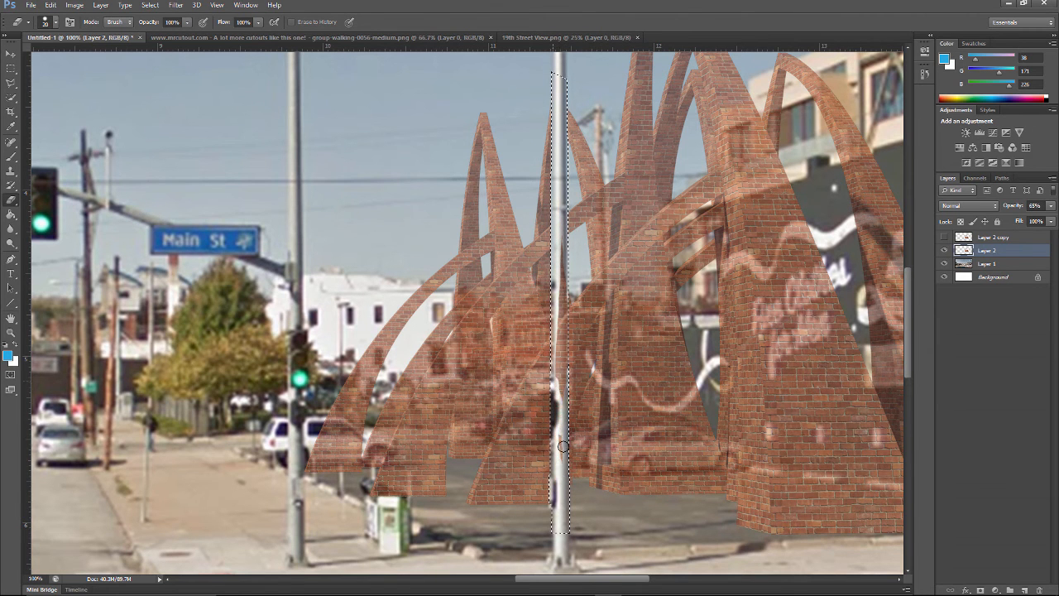
pyautogui.moveTo(576, 324)
pyautogui.mouseDown()
pyautogui.moveTo(577, 294)
pyautogui.moveTo(568, 362)
pyautogui.moveTo(565, 225)
pyautogui.moveTo(564, 420)
pyautogui.moveTo(554, 386)
pyautogui.moveTo(560, 294)
pyautogui.moveTo(553, 403)
pyautogui.moveTo(560, 174)
pyautogui.mouseUp()
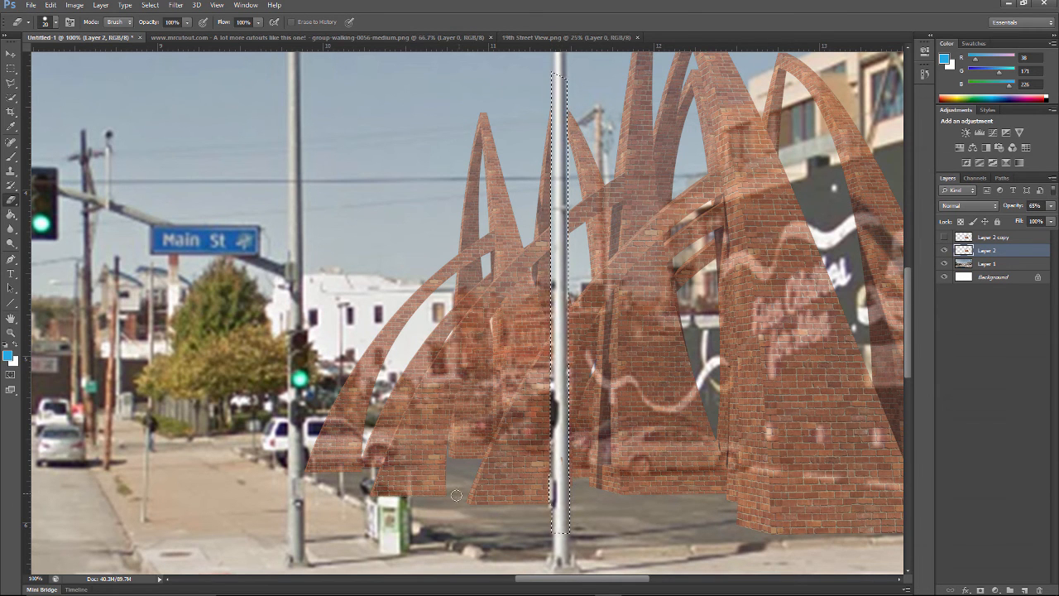
pyautogui.click(149, 5)
pyautogui.click(165, 27)
# Erase the brick covering the top of the green newspaper box area, then restore the arches layer's opacity to 100%.
pyautogui.moveTo(403, 502)
pyautogui.mouseDown()
pyautogui.moveTo(369, 488)
pyautogui.moveTo(399, 497)
pyautogui.mouseUp()
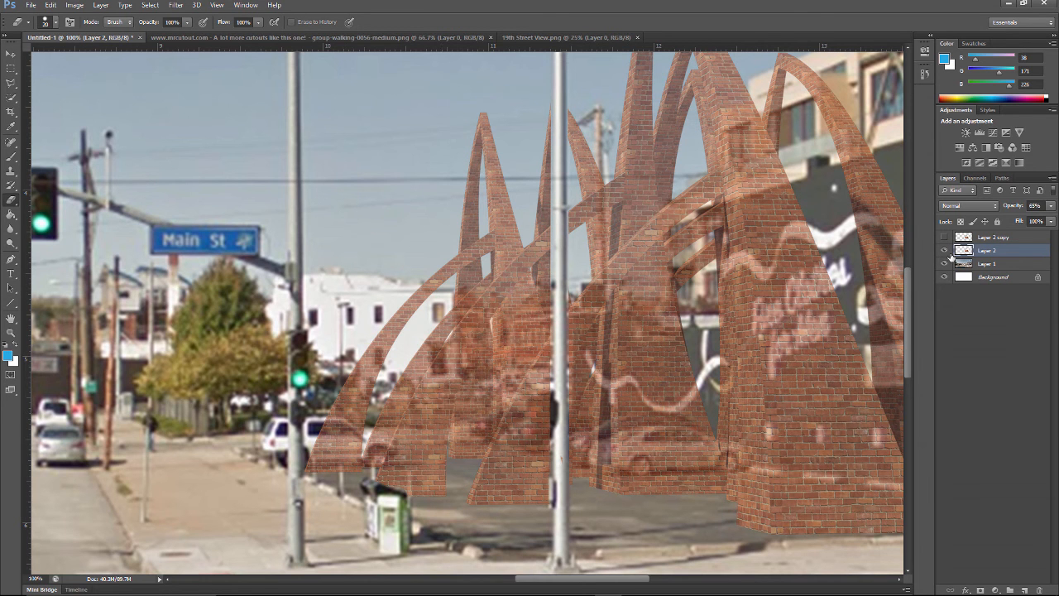
pyautogui.click(1052, 206)
pyautogui.moveTo(1037, 220); pyautogui.dragTo(1056, 220)
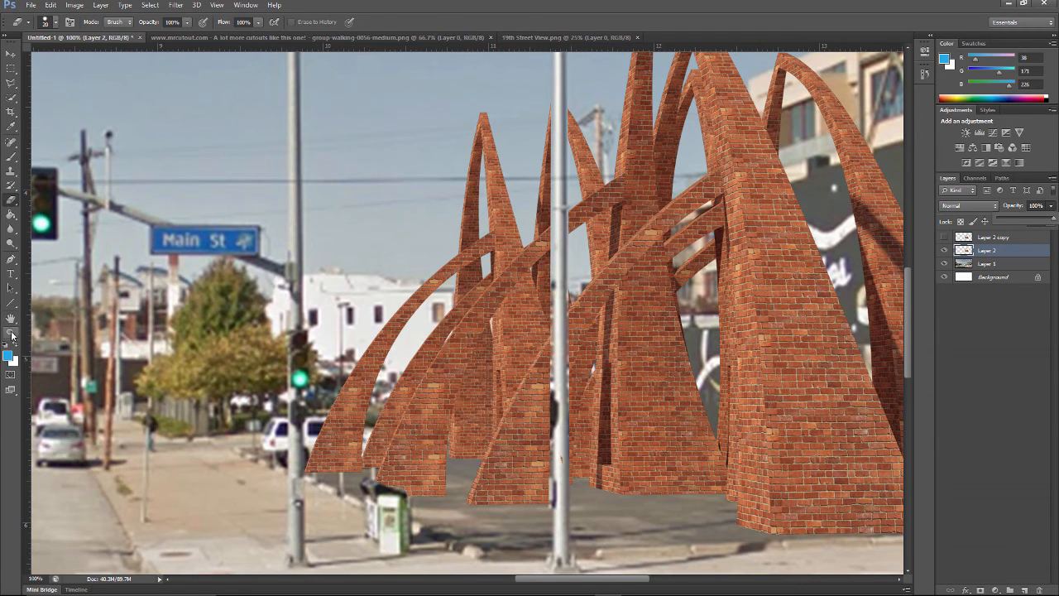
# Examine the arches behind the pole in the whole photo and up close around the arch bases and sidewalk.
pyautogui.click(11, 331)
pyautogui.keyDown('alt'); pyautogui.click(546, 341); pyautogui.keyUp('alt')
pyautogui.keyDown('alt'); pyautogui.click(546, 342); pyautogui.keyUp('alt')
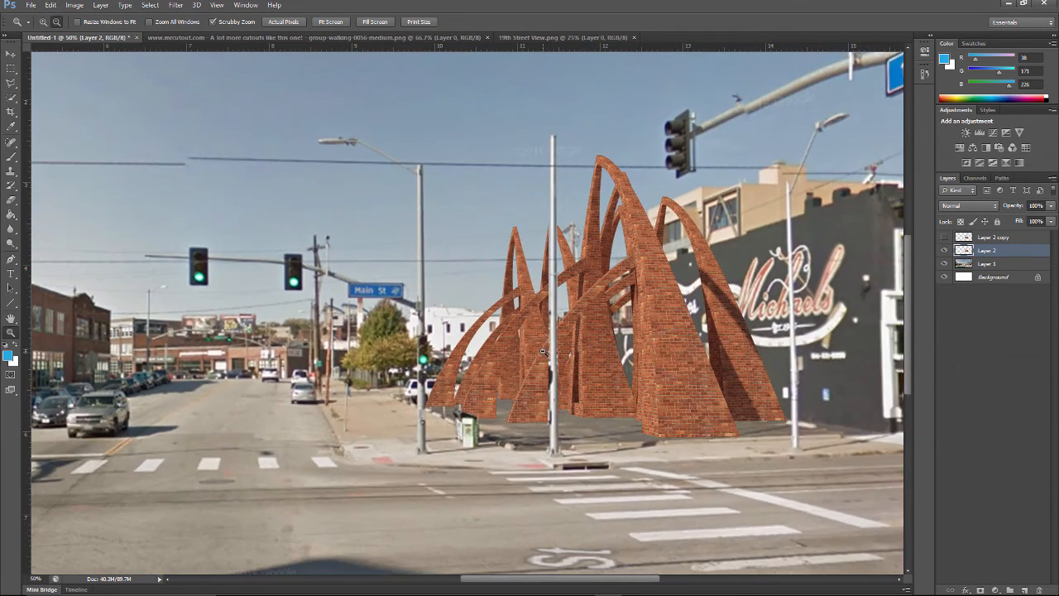
pyautogui.keyDown('alt'); pyautogui.click(546, 341); pyautogui.keyUp('alt')
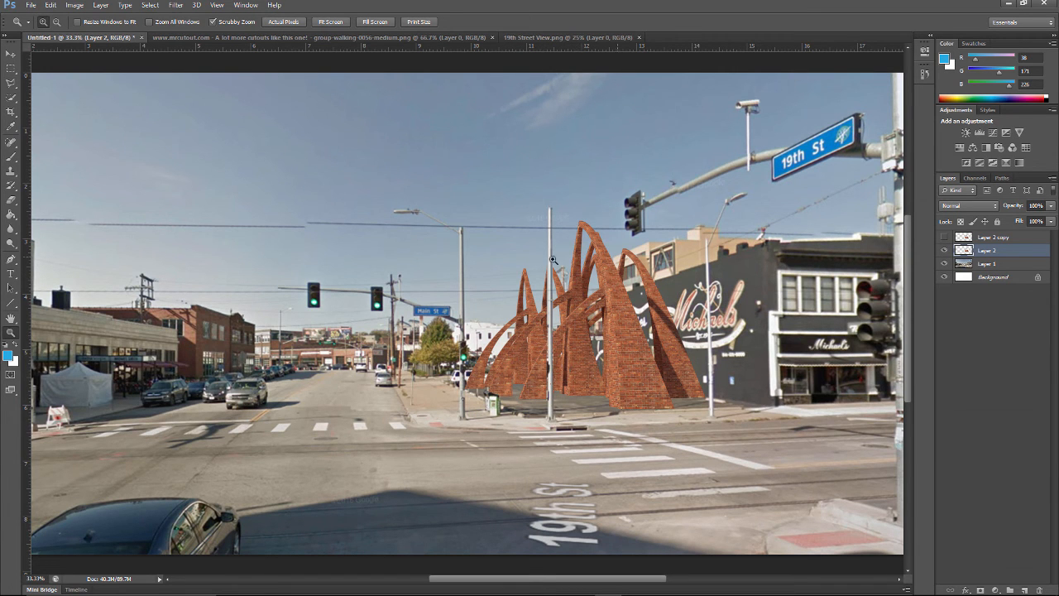
pyautogui.click(476, 377)
pyautogui.click(476, 377)
pyautogui.click(476, 377)
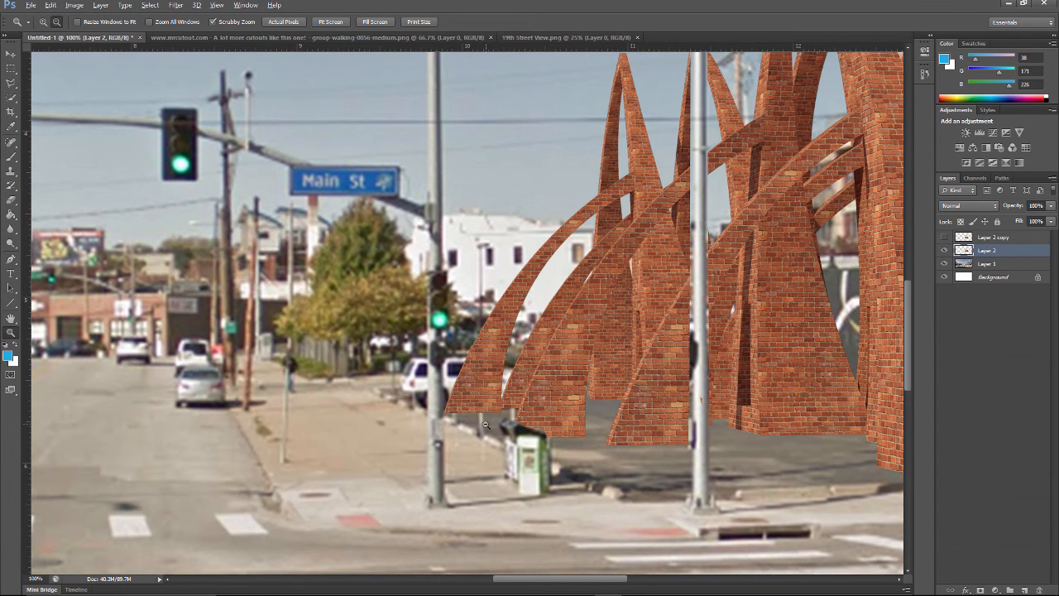
pyautogui.keyDown('alt'); pyautogui.click(495, 431); pyautogui.keyUp('alt')
pyautogui.keyDown('alt'); pyautogui.click(348, 407); pyautogui.keyUp('alt')
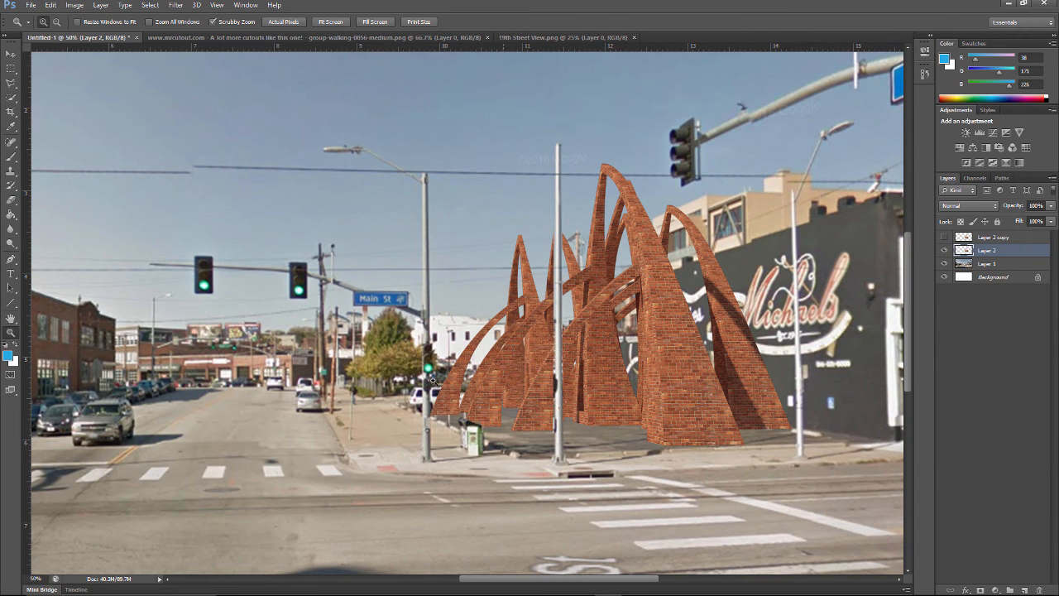
pyautogui.click(353, 425)
pyautogui.click(354, 426)
pyautogui.keyDown('alt'); pyautogui.click(392, 415); pyautogui.keyUp('alt')
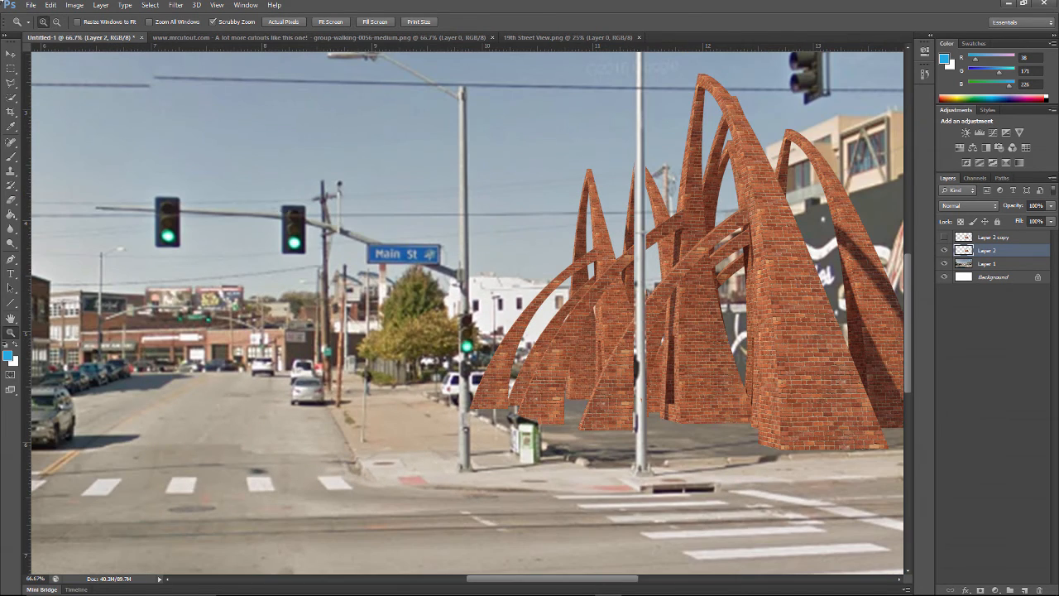
# Switch to the browser and look through the people cutouts on MrCutout.com, then put the browser window away.
pyautogui.moveTo(0, 25); pyautogui.dragTo(325, 91)
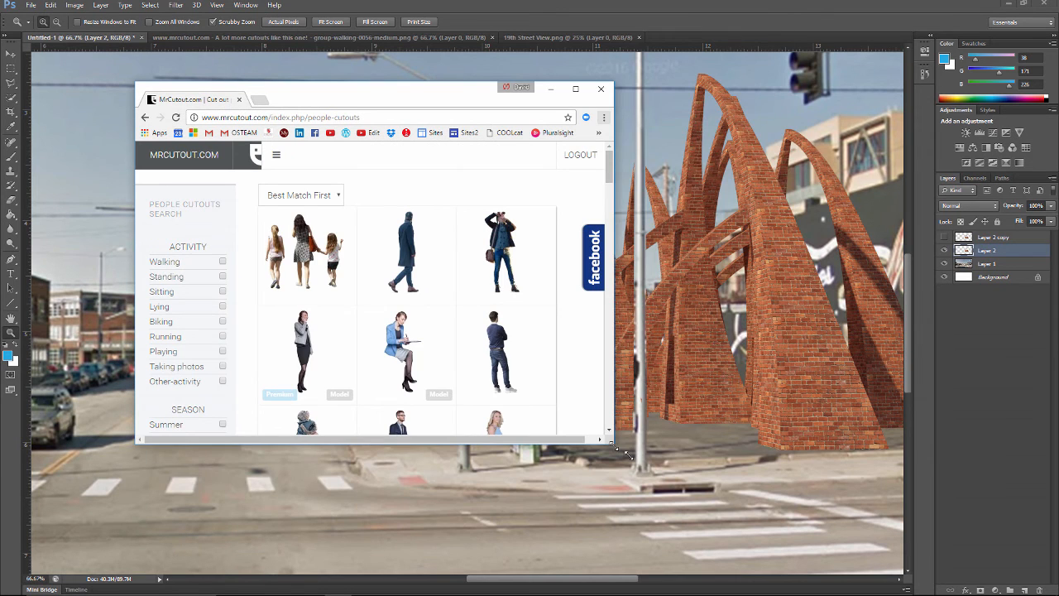
pyautogui.moveTo(612, 445); pyautogui.dragTo(818, 512)
pyautogui.moveTo(819, 164); pyautogui.dragTo(831, 289)
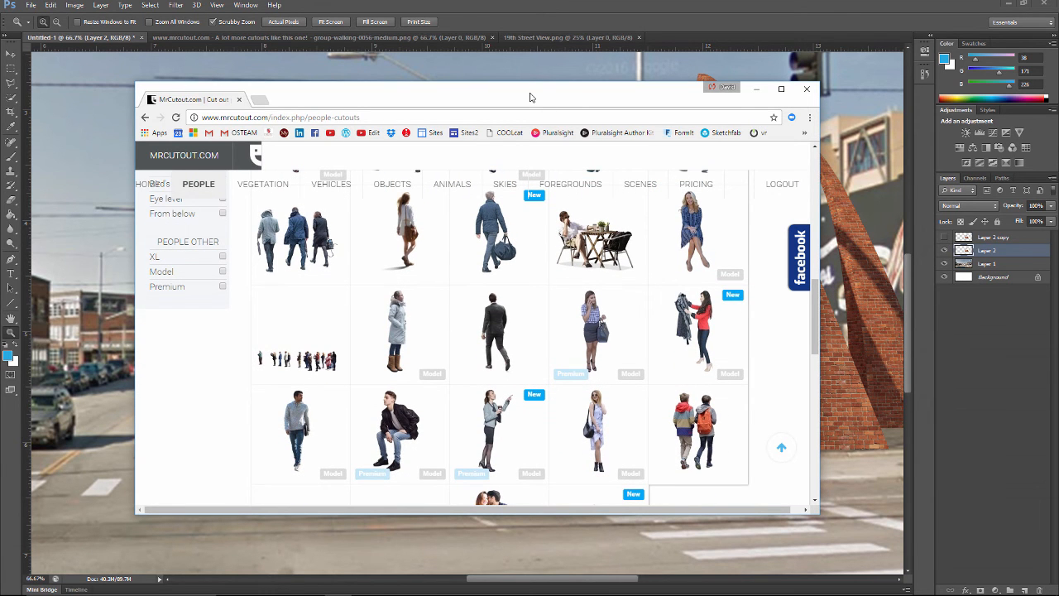
pyautogui.moveTo(532, 97); pyautogui.dragTo(0, 46)
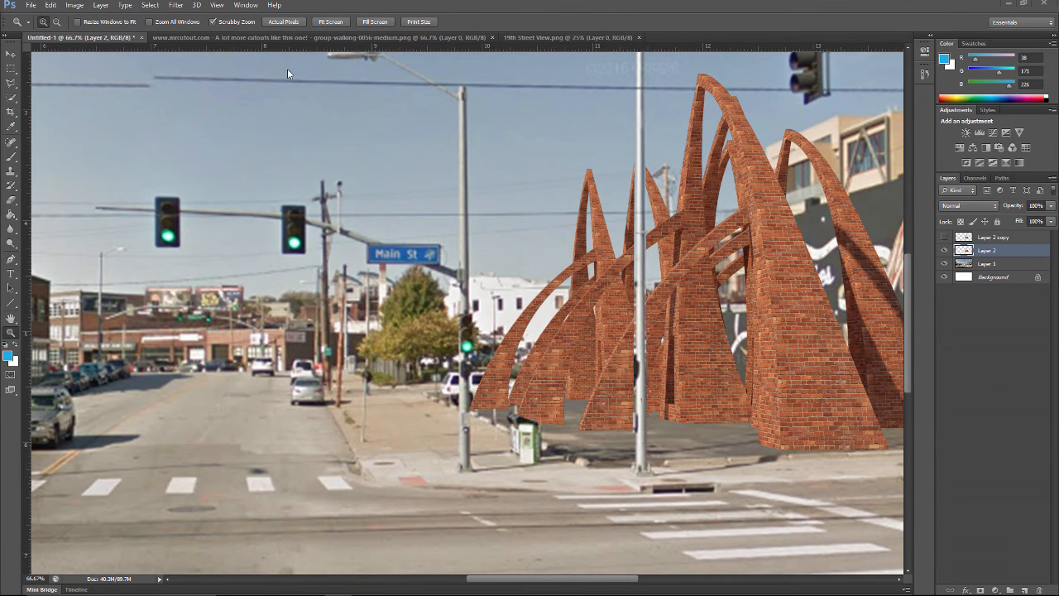
# Copy the entire cutout image of the two walking men and paste it into the street composite as a new layer.
pyautogui.click(342, 38)
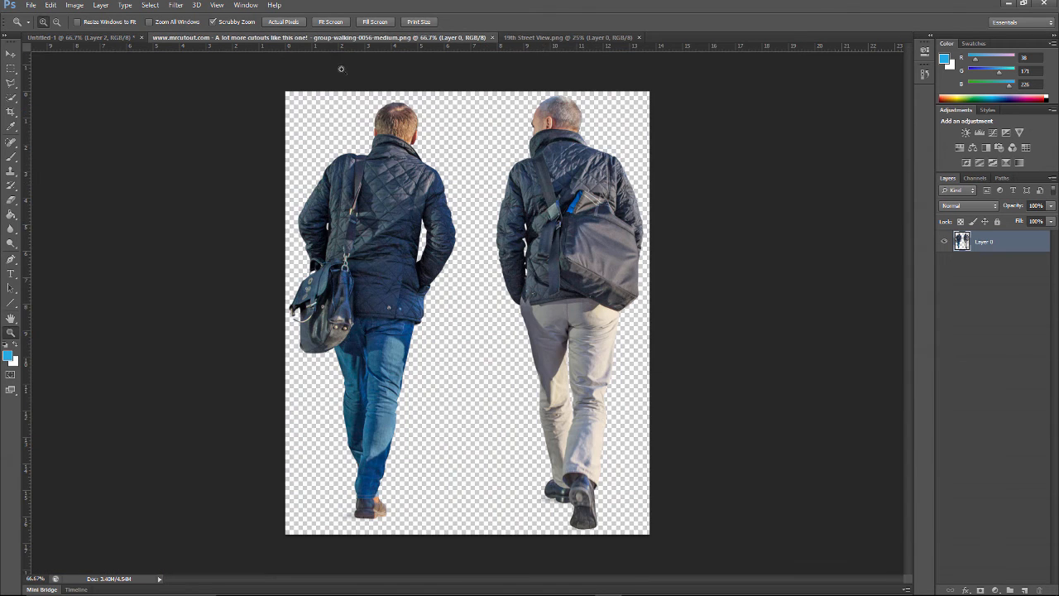
pyautogui.click(150, 6)
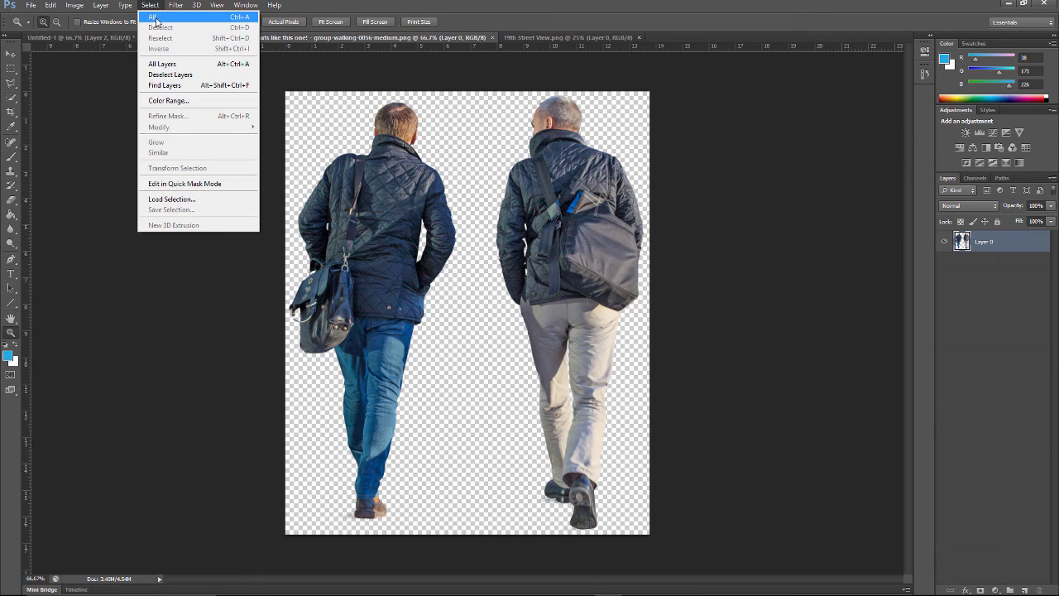
pyautogui.click(154, 19)
pyautogui.click(51, 5)
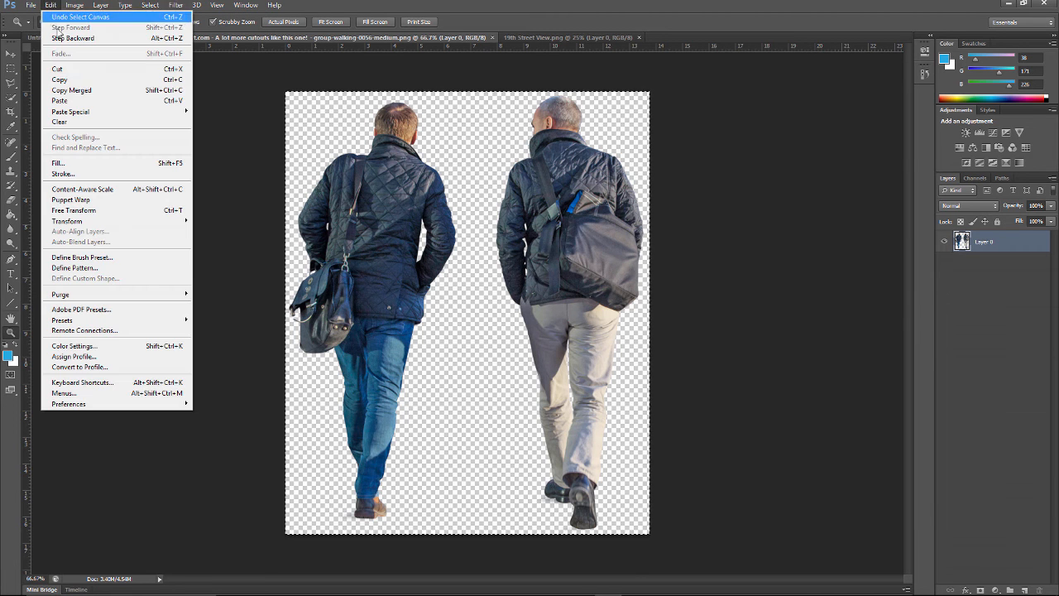
pyautogui.click(69, 80)
pyautogui.click(109, 38)
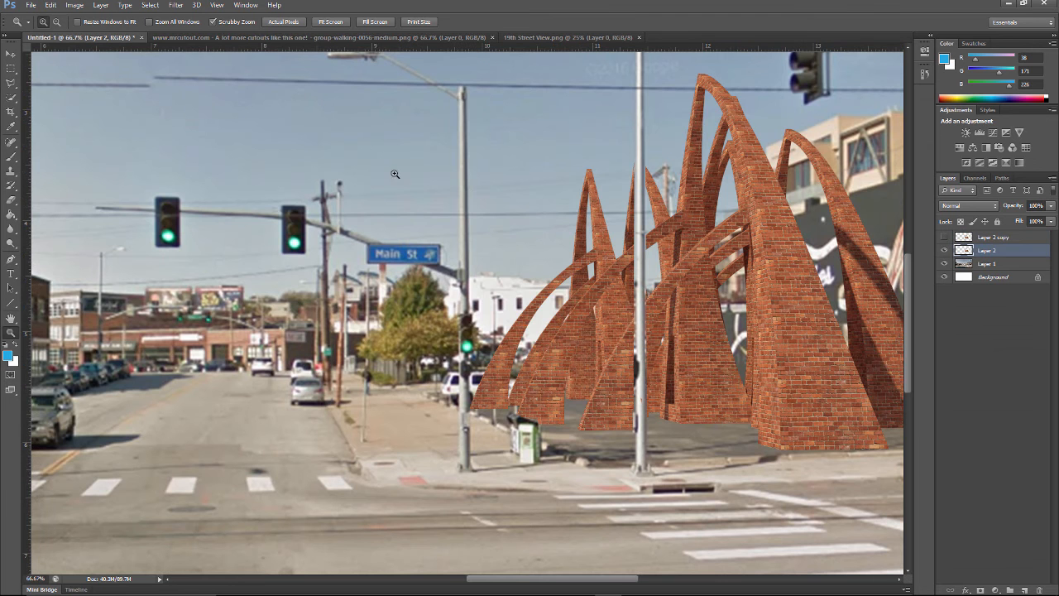
pyautogui.click(51, 5)
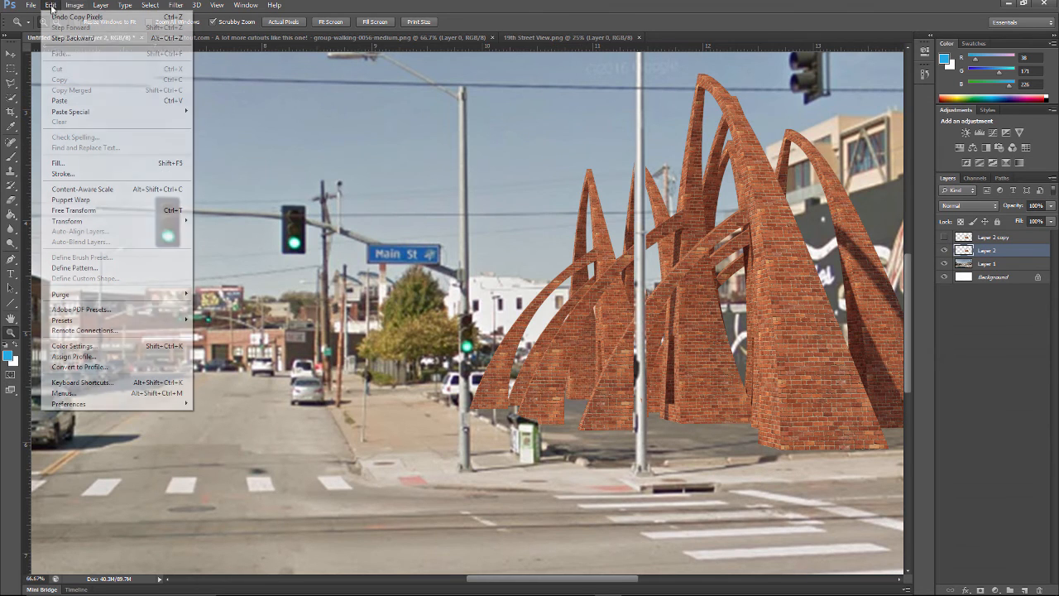
pyautogui.click(69, 102)
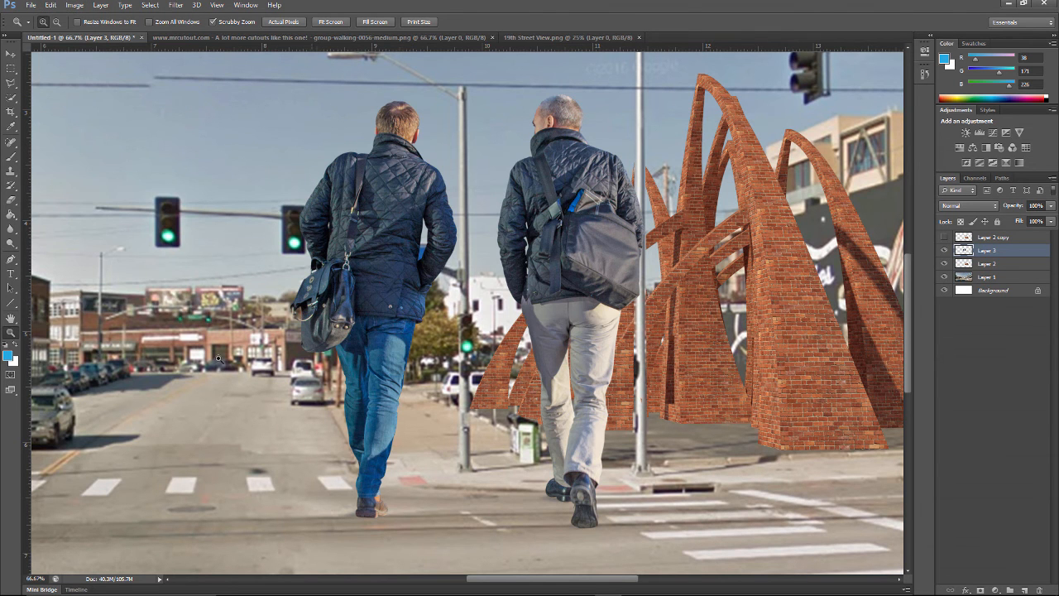
# Move the walking men to the photo's lower-right corner and align their heads with a new horizontal guide at eye level.
pyautogui.keyDown('alt'); pyautogui.click(157, 315); pyautogui.keyUp('alt')
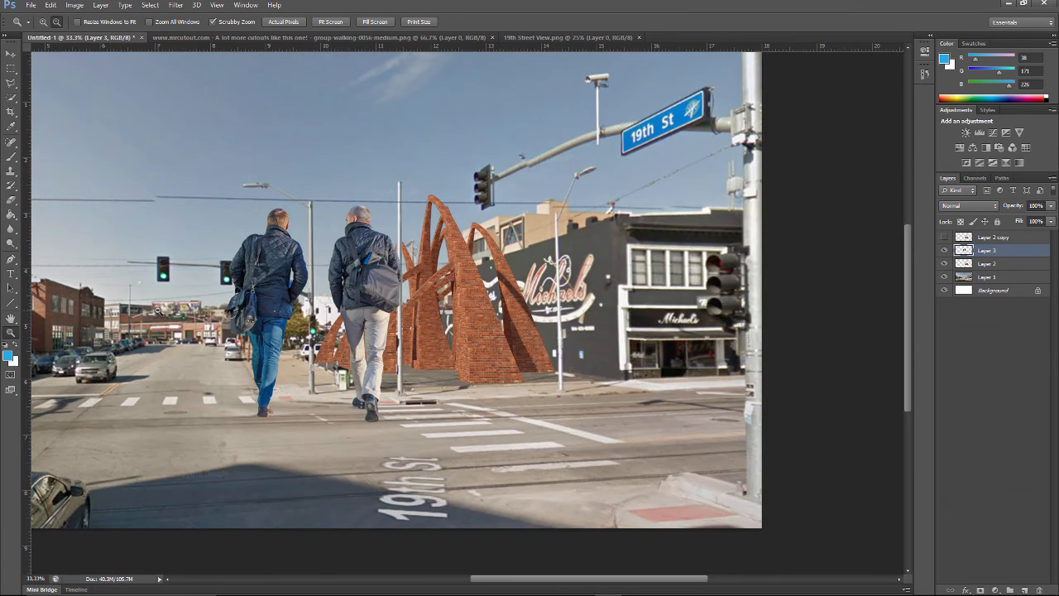
pyautogui.keyDown('alt'); pyautogui.click(157, 311); pyautogui.keyUp('alt')
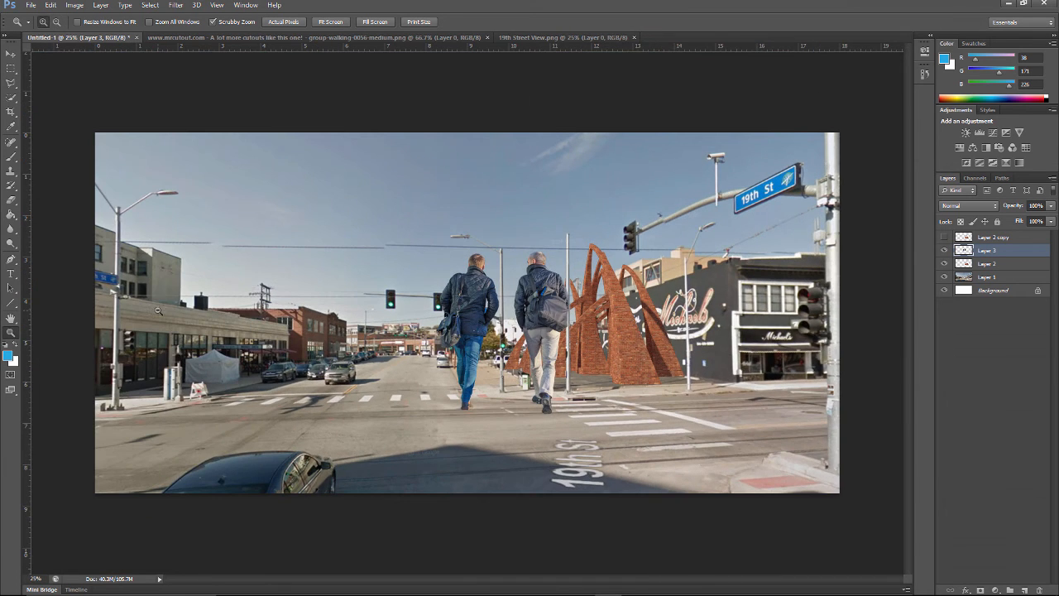
pyautogui.keyDown('alt'); pyautogui.click(327, 348); pyautogui.keyUp('alt')
pyautogui.click(400, 339)
pyautogui.click(11, 54)
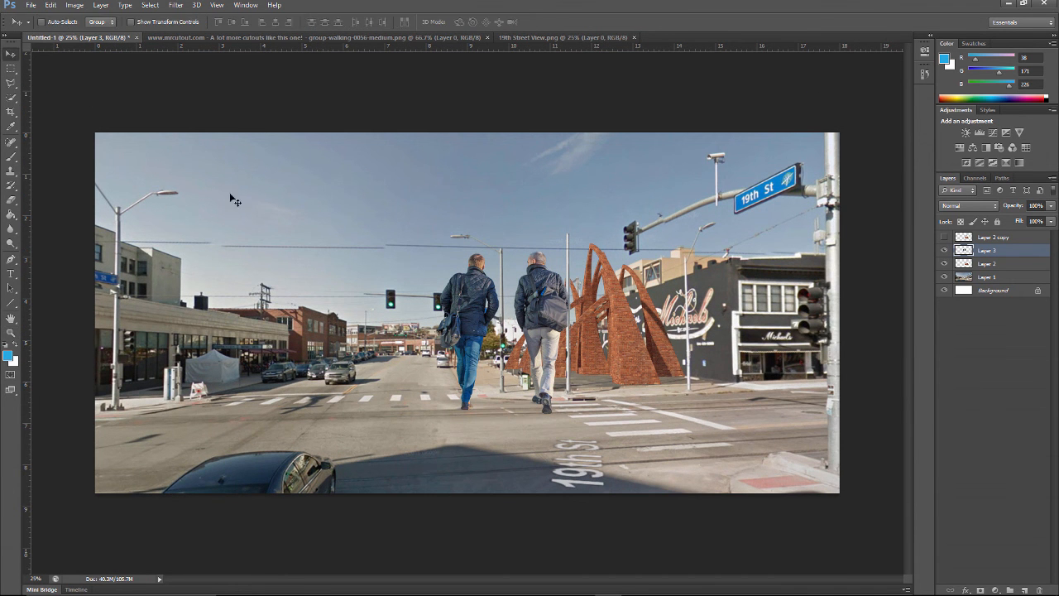
pyautogui.moveTo(494, 298); pyautogui.dragTo(346, 298)
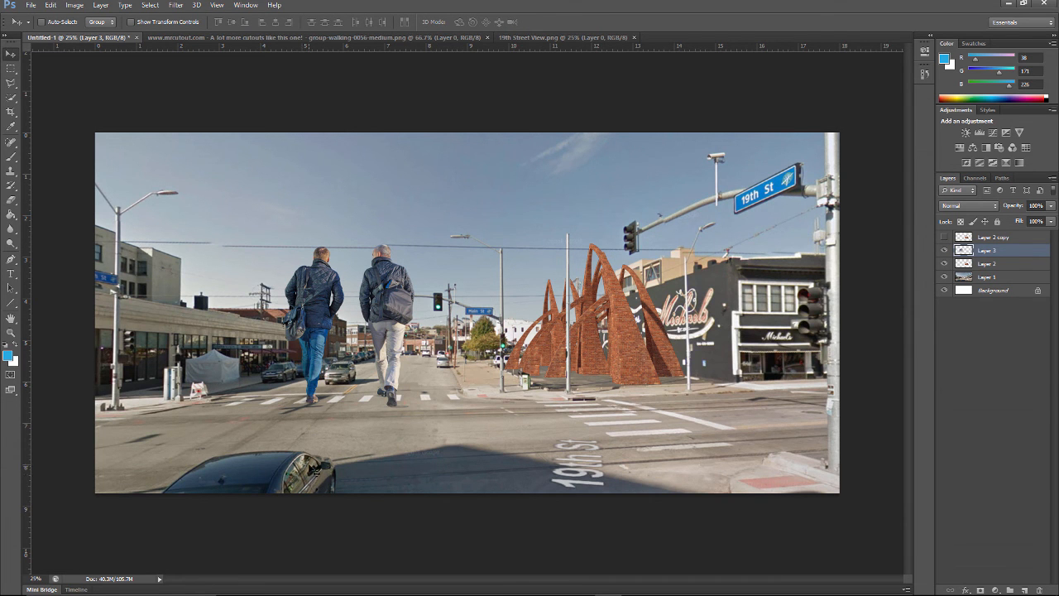
pyautogui.moveTo(406, 307); pyautogui.dragTo(875, 424)
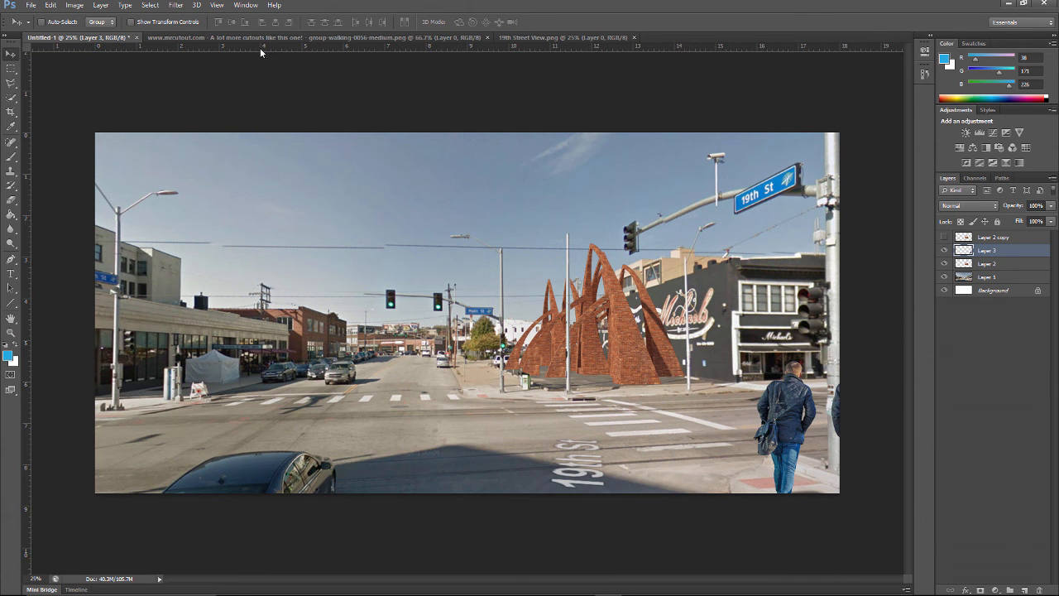
pyautogui.moveTo(261, 56); pyautogui.dragTo(269, 353)
pyautogui.moveTo(791, 423); pyautogui.dragTo(809, 415)
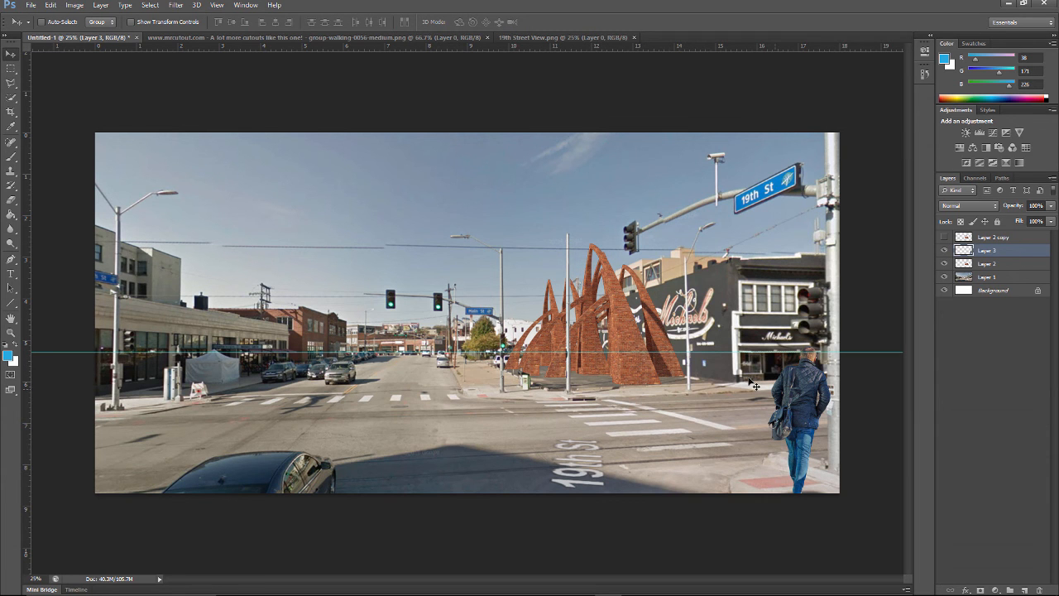
# Duplicate the walking men layer and move the copy to the middle of the street with the heads near the guide.
pyautogui.moveTo(1004, 253); pyautogui.dragTo(1024, 589)
pyautogui.moveTo(782, 391); pyautogui.dragTo(427, 382)
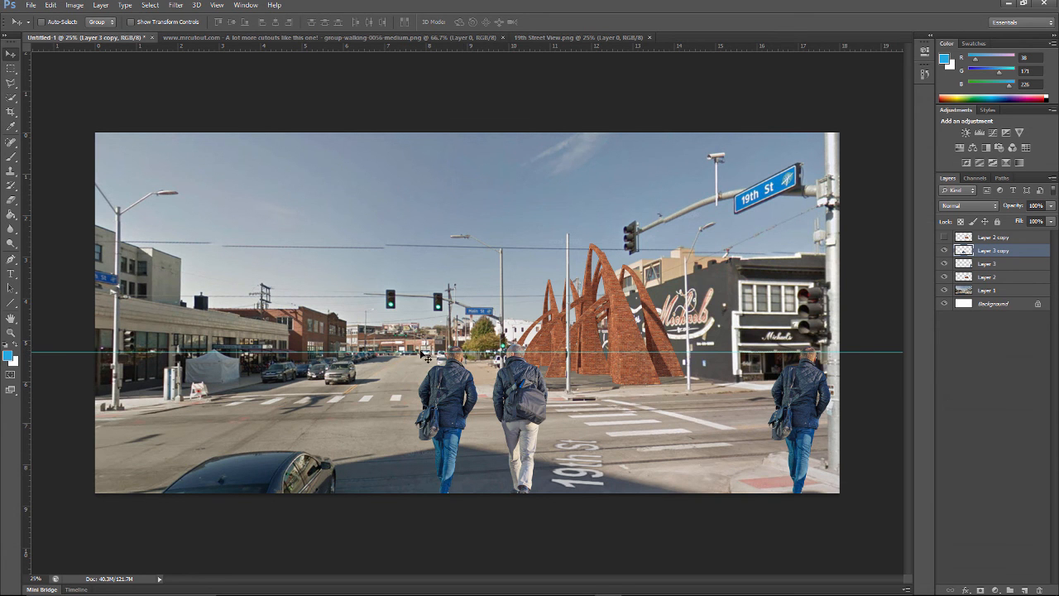
pyautogui.moveTo(454, 389); pyautogui.dragTo(464, 385)
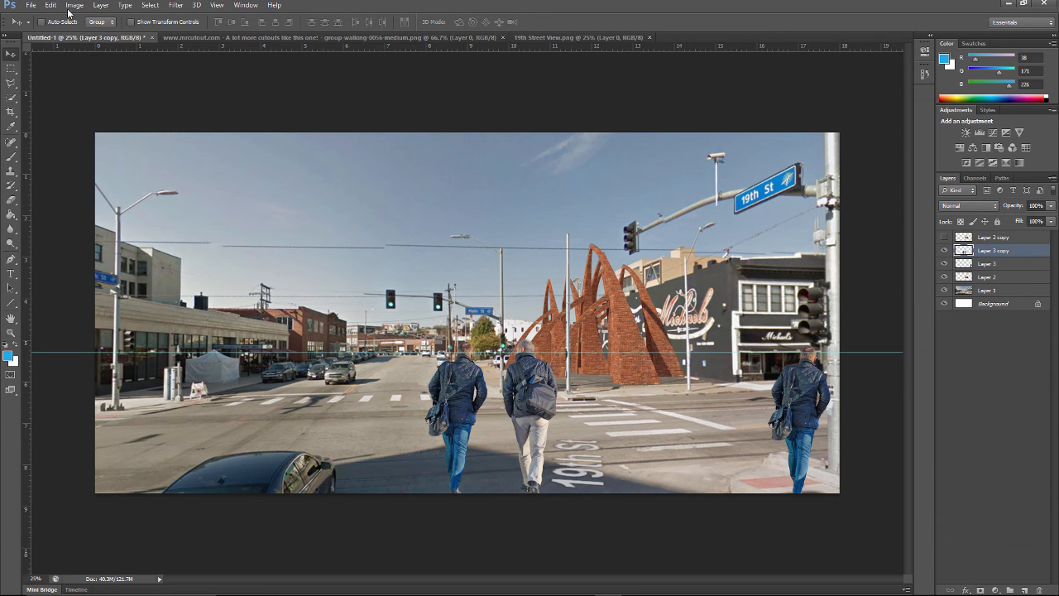
# Scale the copied men to about 25% and place them on the far sidewalk beside the arches with their heads at the guide.
pyautogui.click(50, 6)
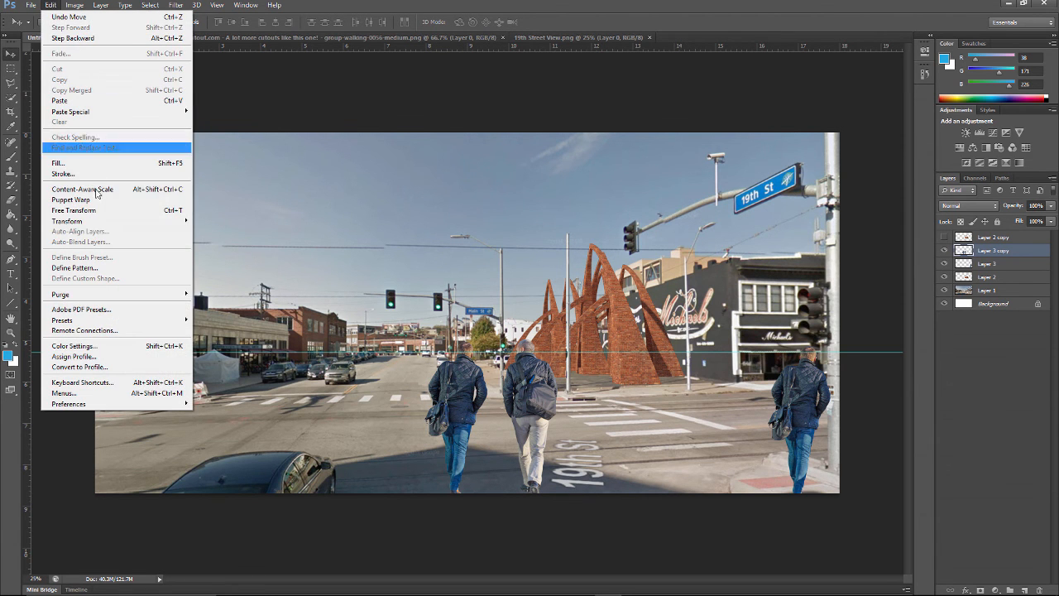
pyautogui.moveTo(100, 221)
pyautogui.click(212, 240)
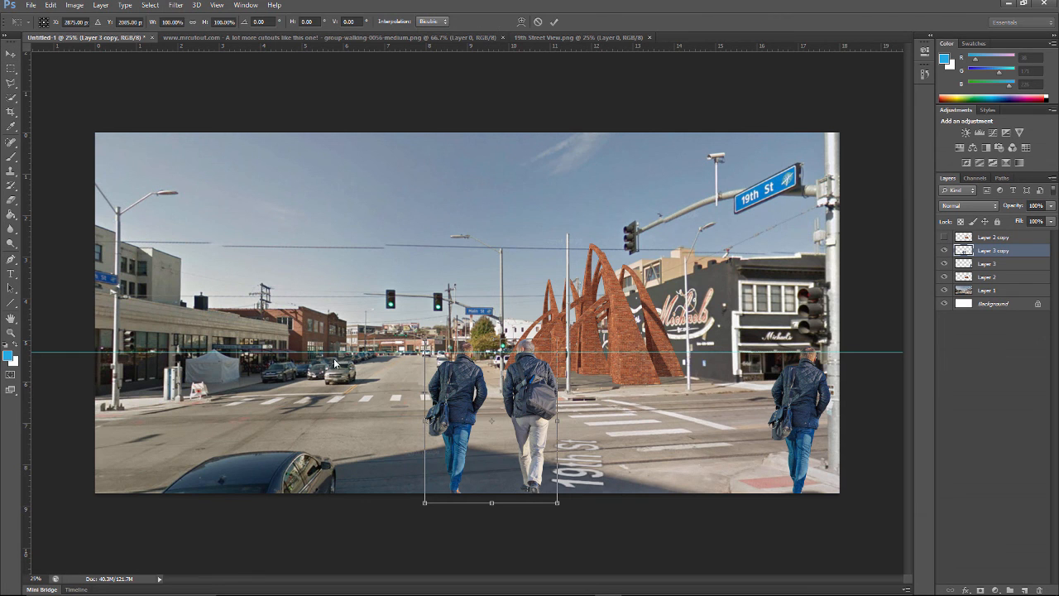
pyautogui.moveTo(557, 502)
pyautogui.mouseDown()
pyautogui.moveTo(453, 414)
pyautogui.moveTo(435, 382)
pyautogui.moveTo(460, 363)
pyautogui.moveTo(505, 357)
pyautogui.moveTo(493, 365)
pyautogui.mouseUp()
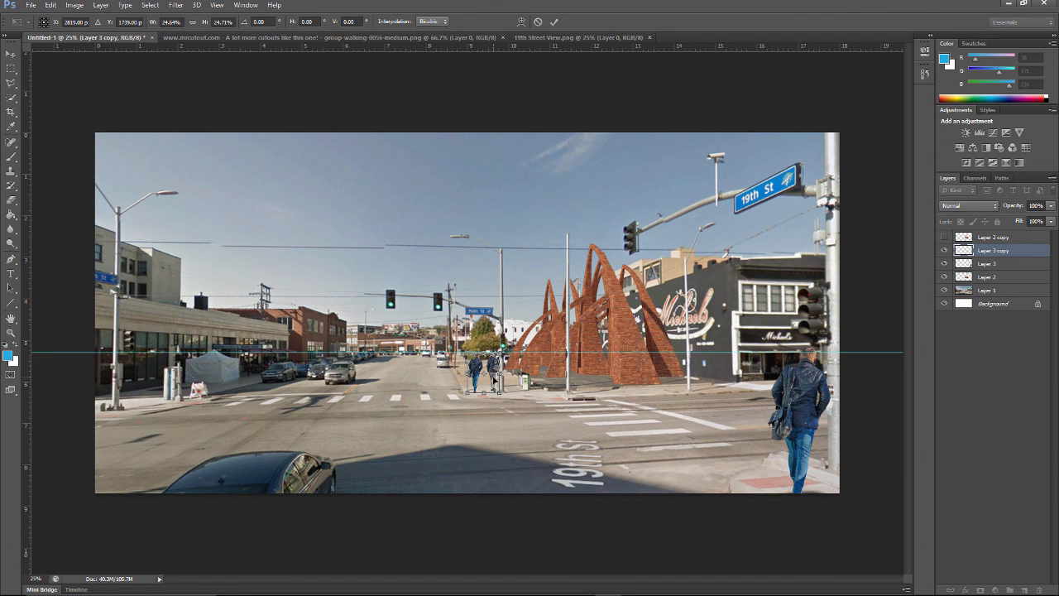
pyautogui.press('Up')
pyautogui.press('Up')
pyautogui.press('Up')
pyautogui.press('Up')
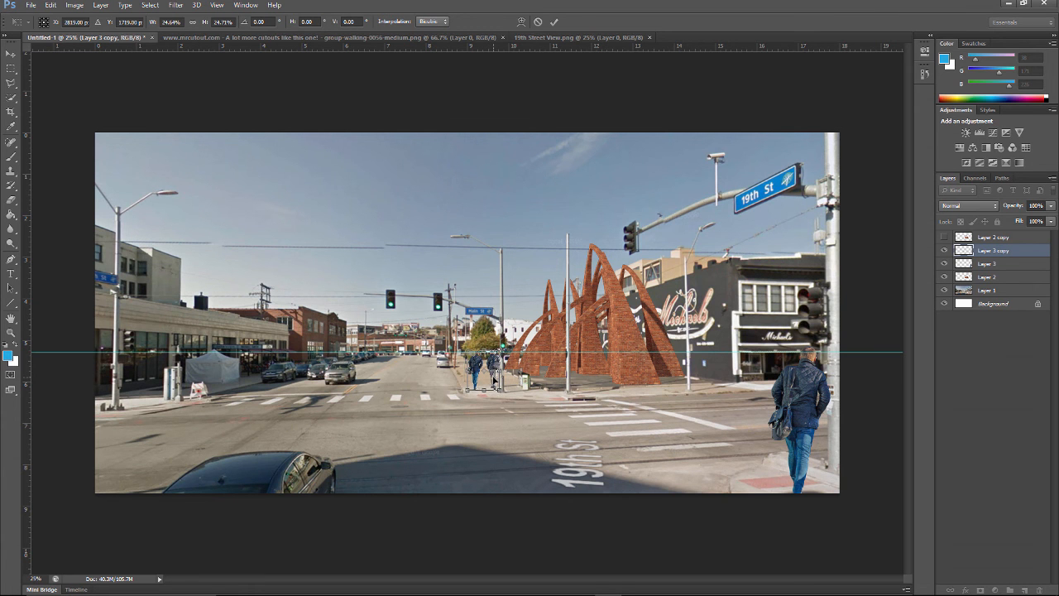
pyautogui.press('Return')
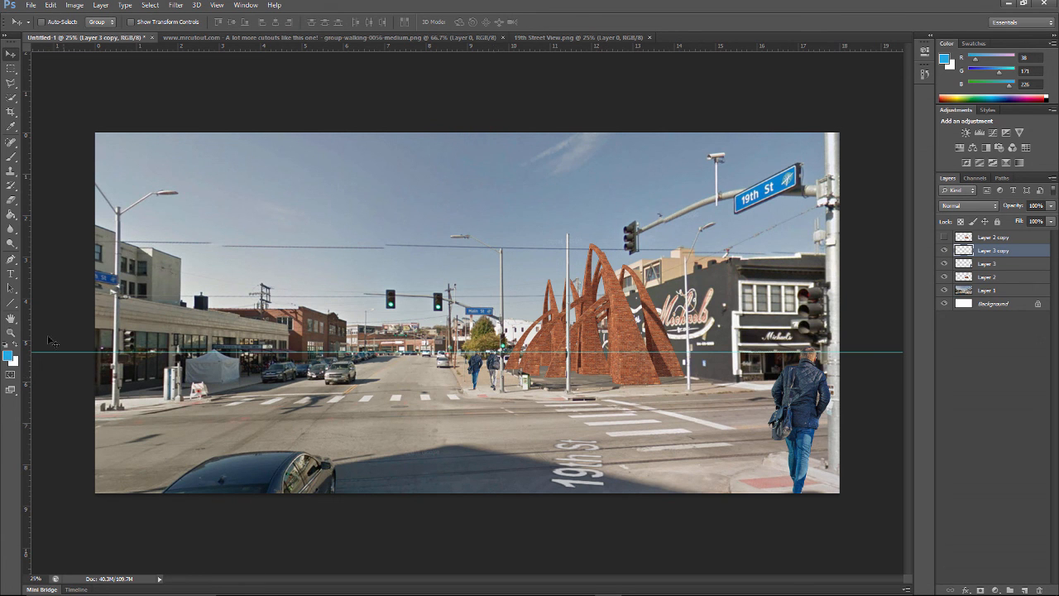
# Remove the eye-level guide and scale the distant walking men to about 83%, repositioned at the same spot on the far sidewalk.
pyautogui.moveTo(56, 343); pyautogui.dragTo(117, 39)
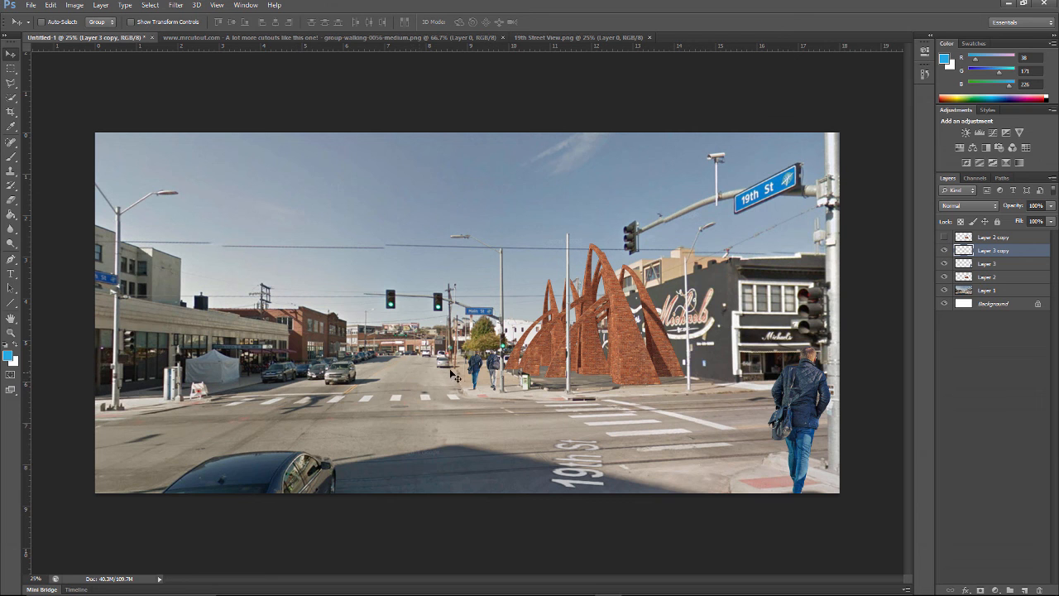
pyautogui.moveTo(482, 370); pyautogui.dragTo(479, 364)
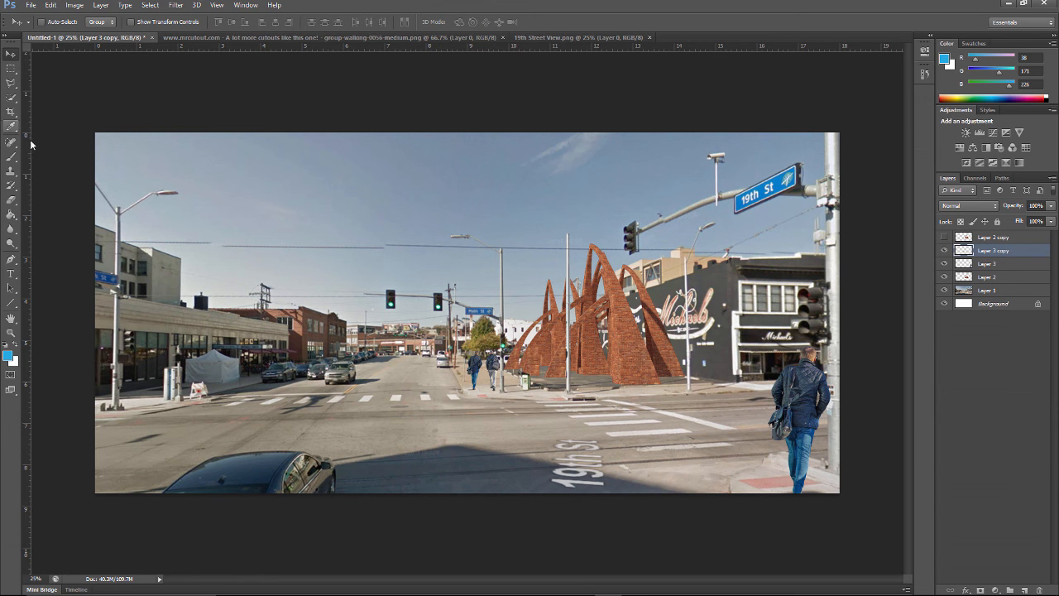
pyautogui.click(50, 5)
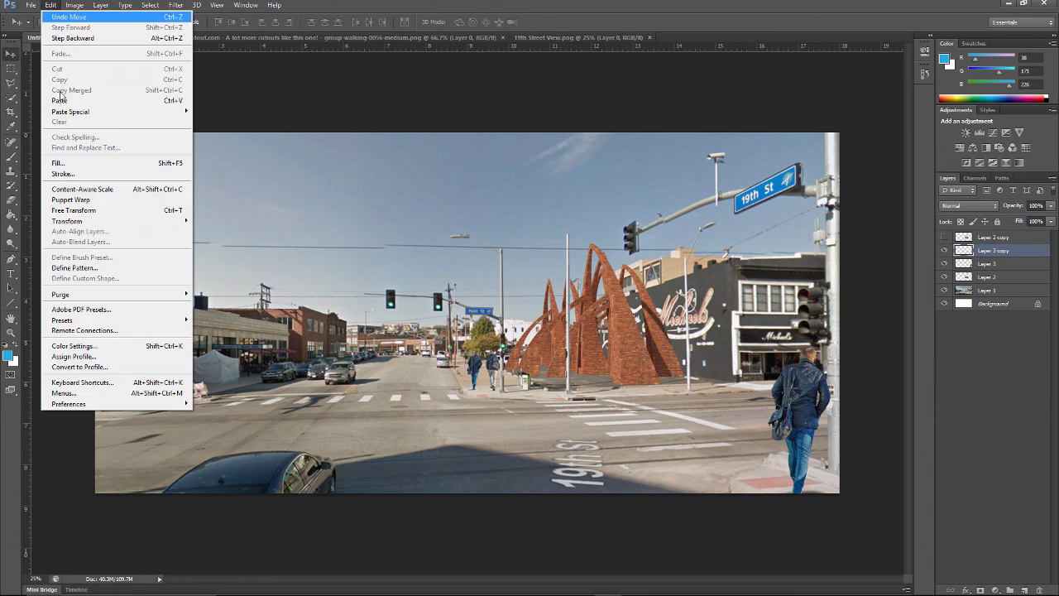
pyautogui.moveTo(113, 224)
pyautogui.click(210, 236)
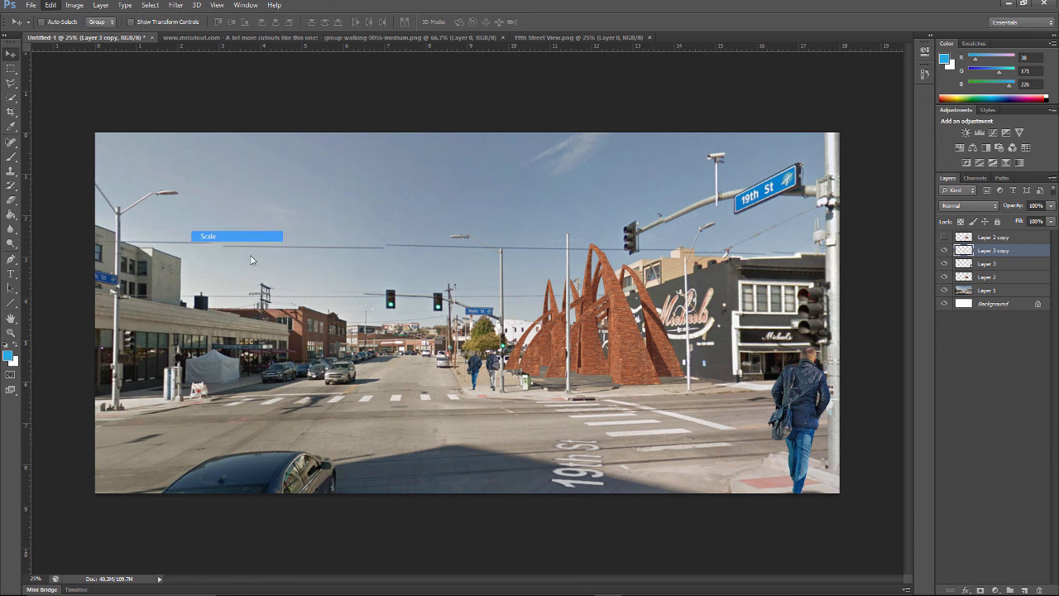
pyautogui.moveTo(467, 351); pyautogui.dragTo(472, 359)
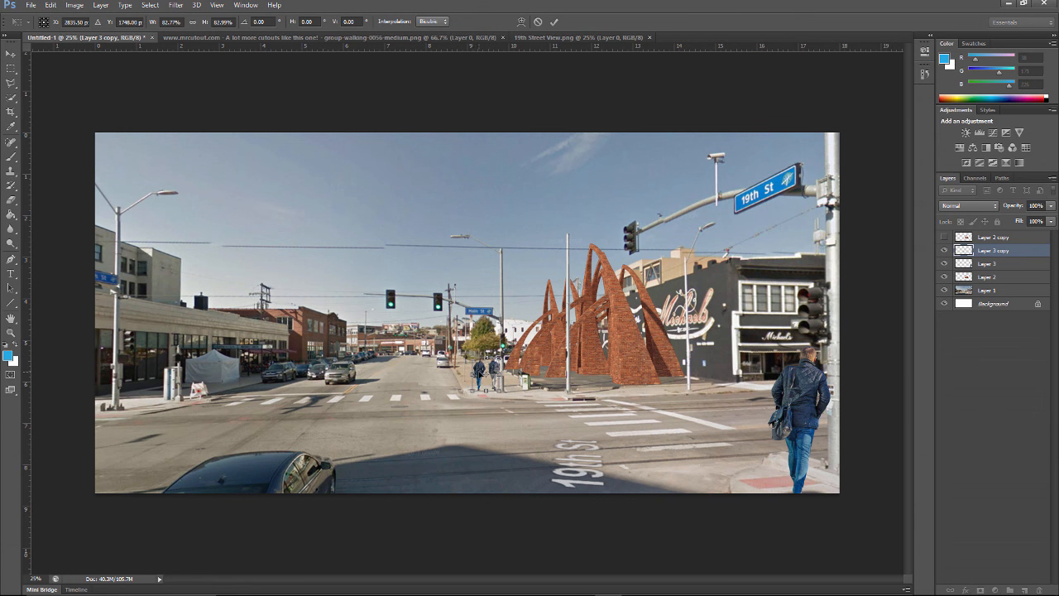
pyautogui.press('Return')
pyautogui.moveTo(486, 378); pyautogui.dragTo(480, 374)
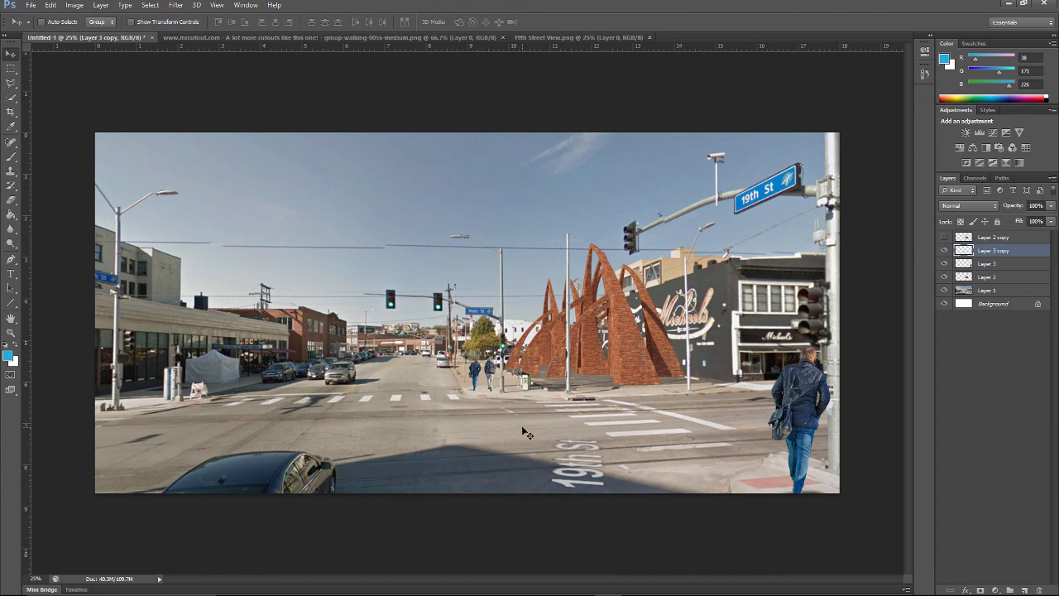
# Rename the distant walking men's layer as Ent Distance and place a duplicate of it directly beneath the original.
pyautogui.click(12, 334)
pyautogui.click(484, 380)
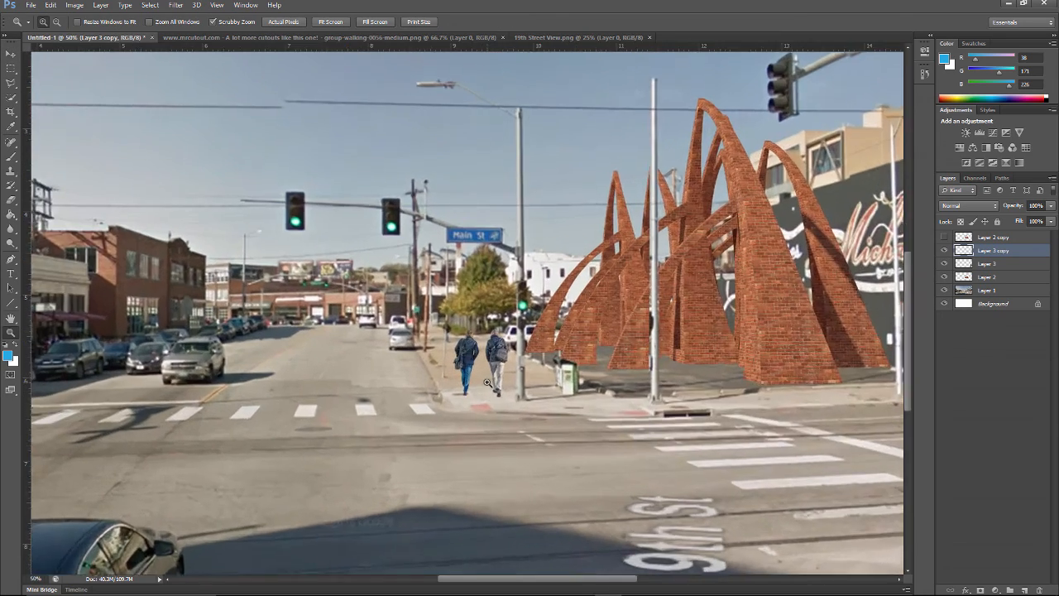
pyautogui.click(487, 382)
pyautogui.click(486, 380)
pyautogui.click(490, 374)
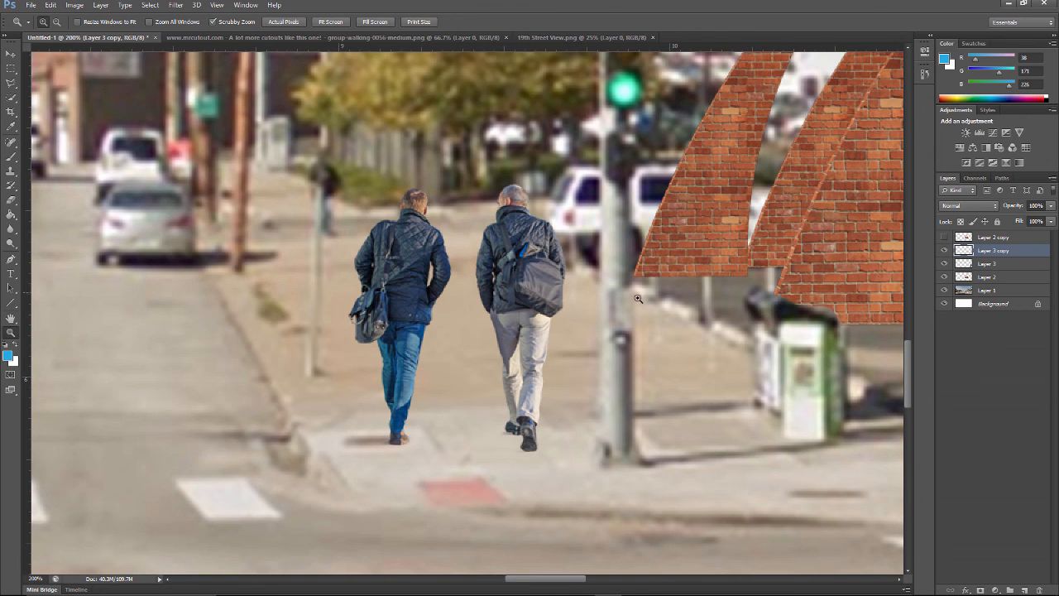
pyautogui.doubleClick(999, 250)
pyautogui.write('Ent Distance')
pyautogui.press('Return')
pyautogui.moveTo(988, 253); pyautogui.dragTo(1025, 589)
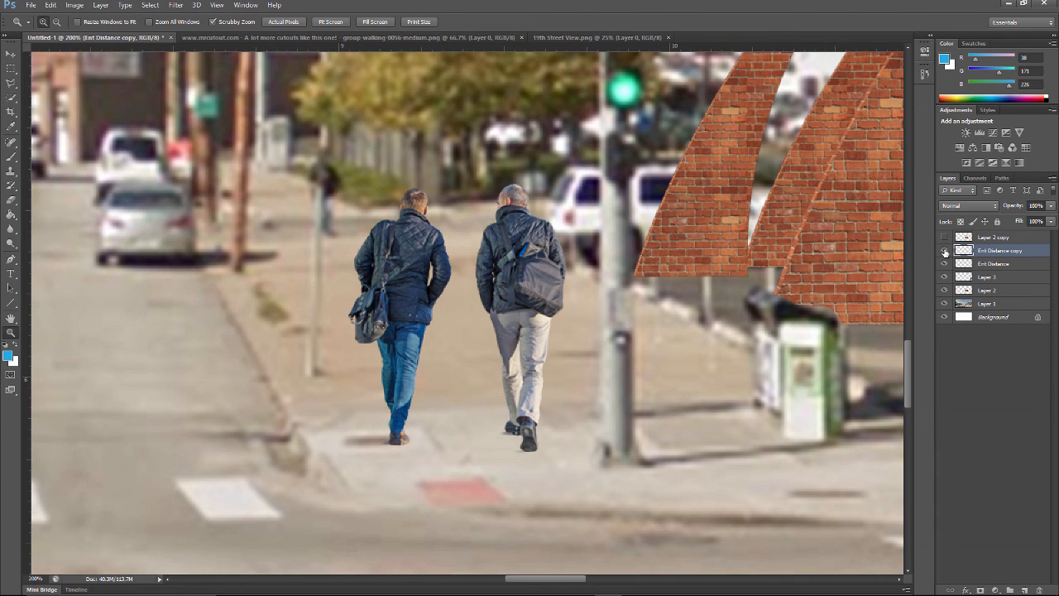
pyautogui.moveTo(1002, 255); pyautogui.dragTo(951, 266)
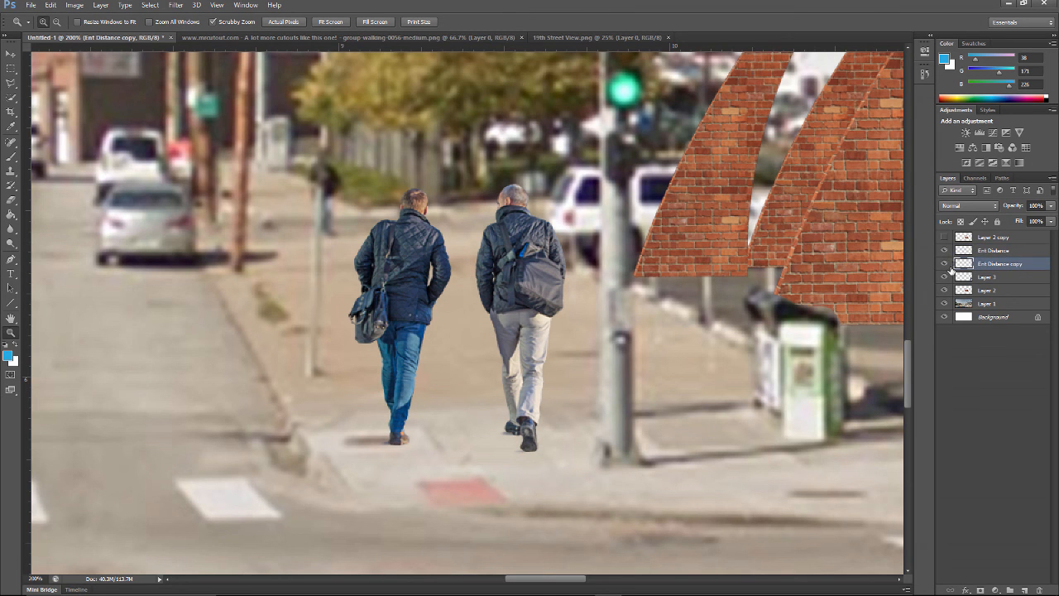
# Try to blacken the duplicated men using legacy Brightness/Contrast with both values lowered to the minimum.
pyautogui.click(74, 5)
pyautogui.moveTo(83, 34)
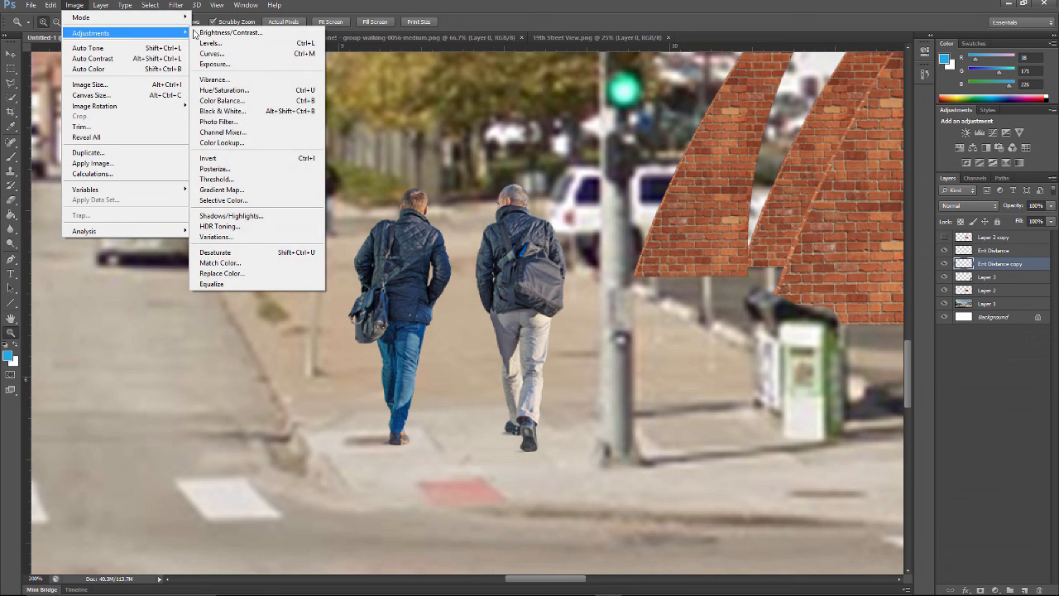
pyautogui.click(214, 31)
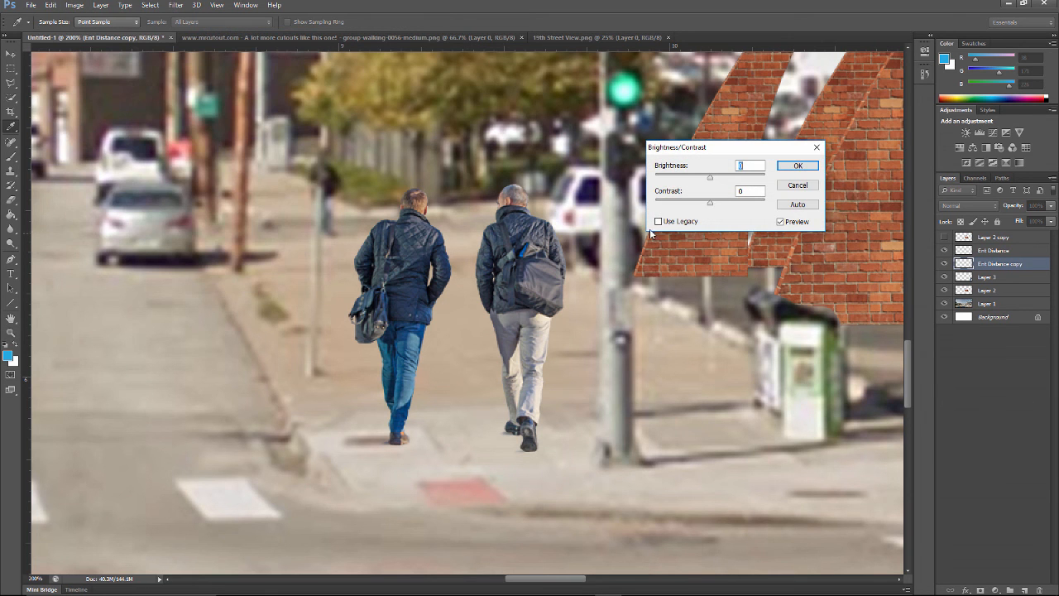
pyautogui.click(660, 223)
pyautogui.moveTo(709, 177); pyautogui.dragTo(657, 177)
pyautogui.moveTo(709, 202); pyautogui.dragTo(656, 206)
pyautogui.click(796, 167)
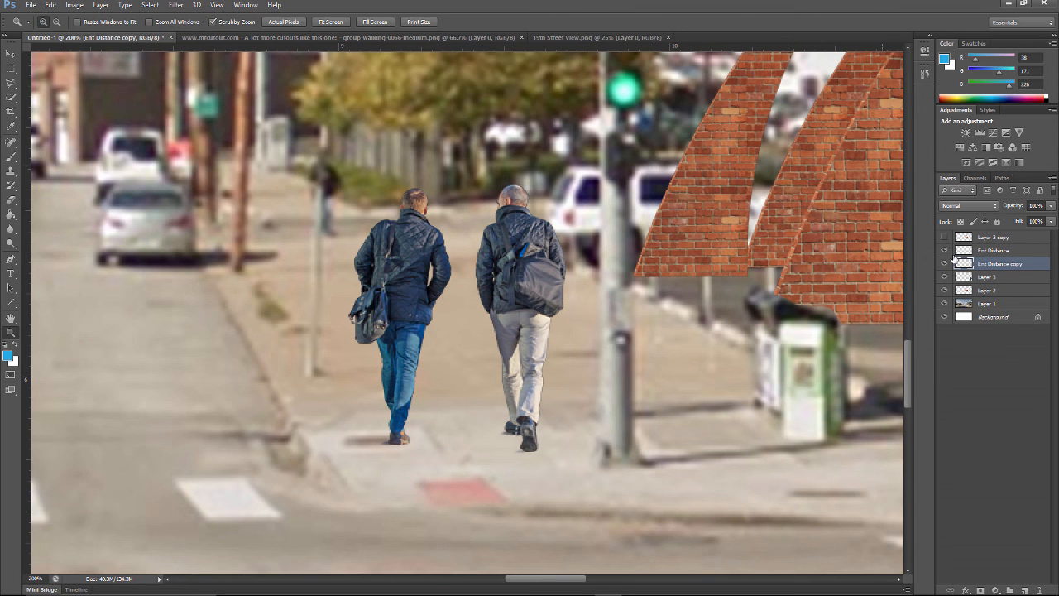
# Hide the original Ent Distance layer and undo the Brightness/Contrast change on its duplicate.
pyautogui.click(944, 251)
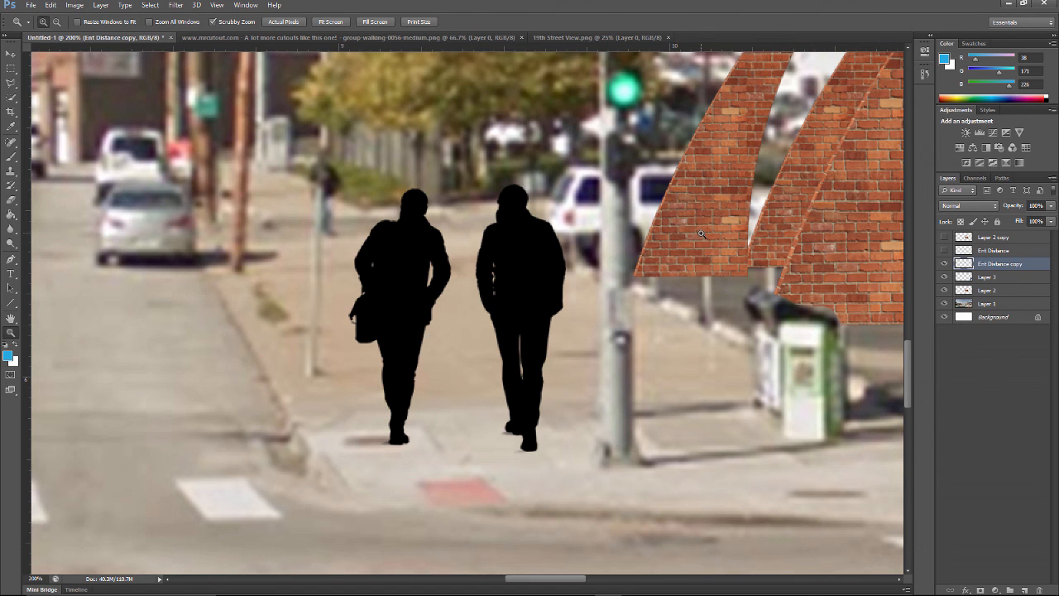
pyautogui.hotkey('ctrl', 'z')
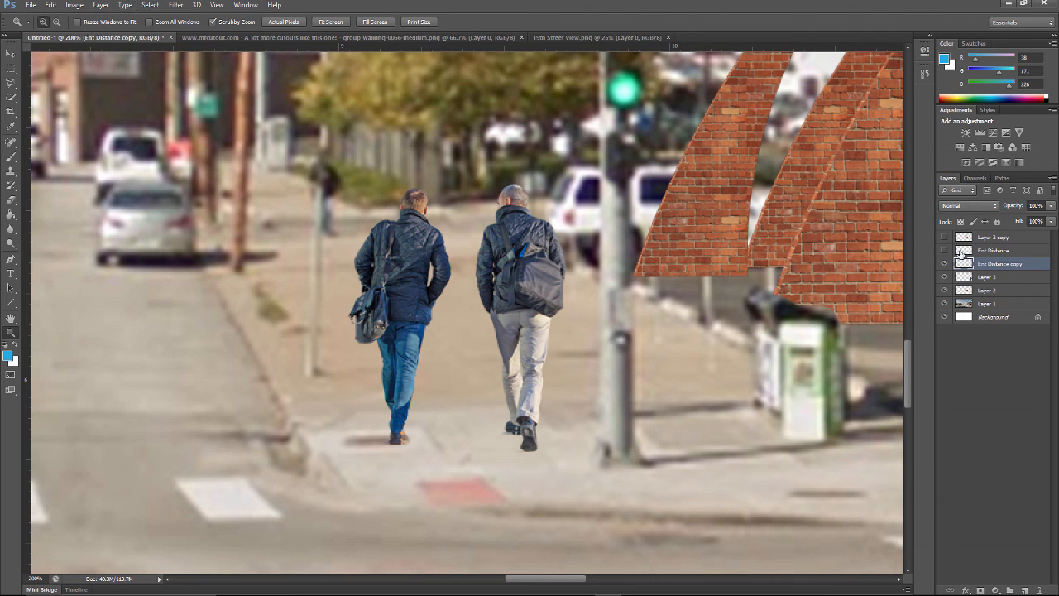
# Flatten the duplicated men to grey silhouettes using legacy Brightness/Contrast with contrast -100 and brightness 26.
pyautogui.click(75, 5)
pyautogui.moveTo(85, 34)
pyautogui.click(231, 33)
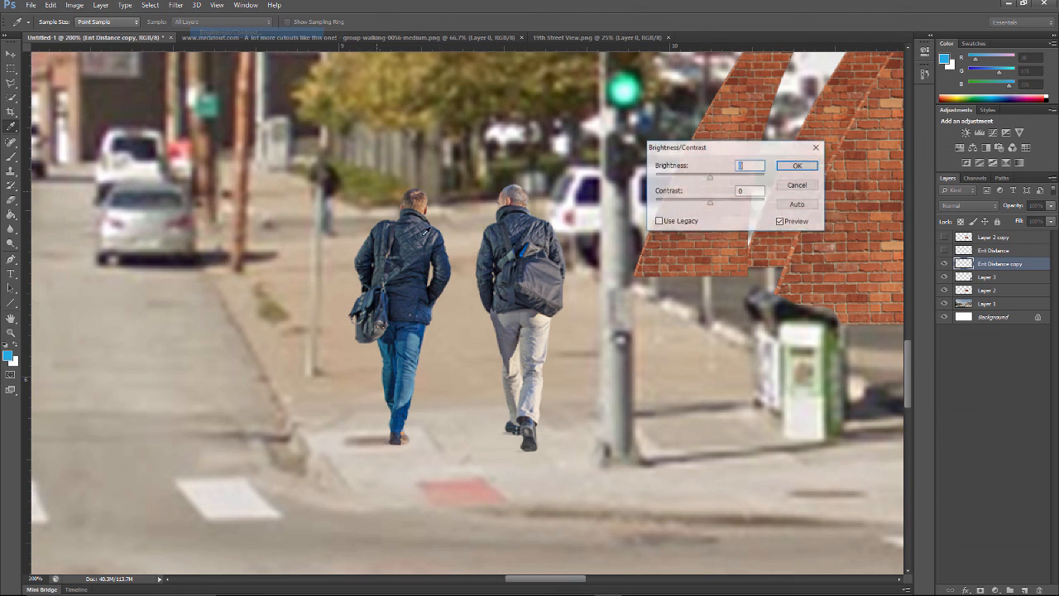
pyautogui.click(660, 221)
pyautogui.moveTo(710, 209); pyautogui.dragTo(652, 213)
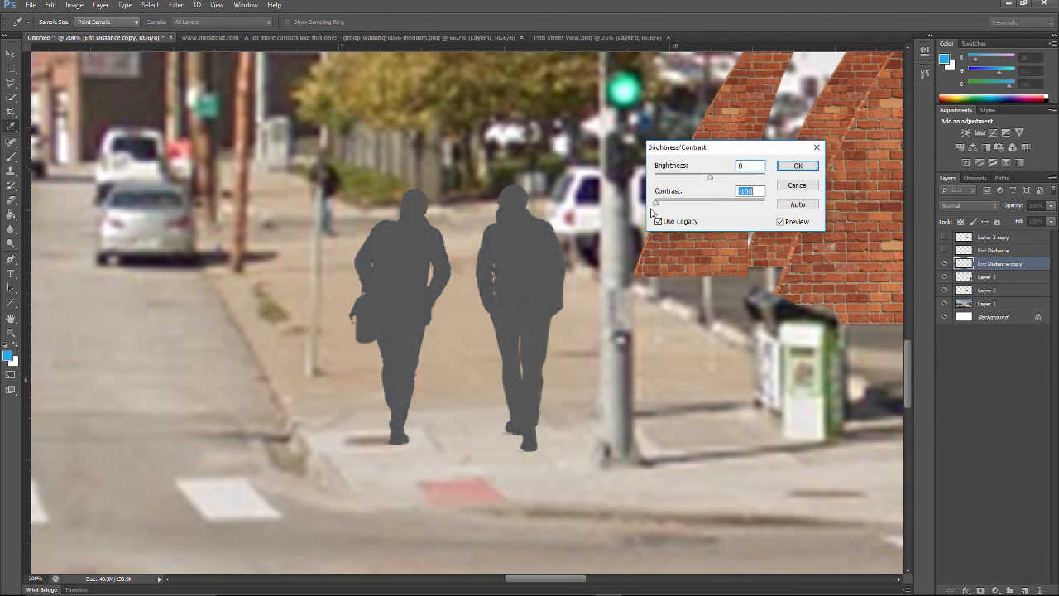
pyautogui.moveTo(709, 177)
pyautogui.mouseDown()
pyautogui.moveTo(655, 185)
pyautogui.moveTo(723, 183)
pyautogui.mouseUp()
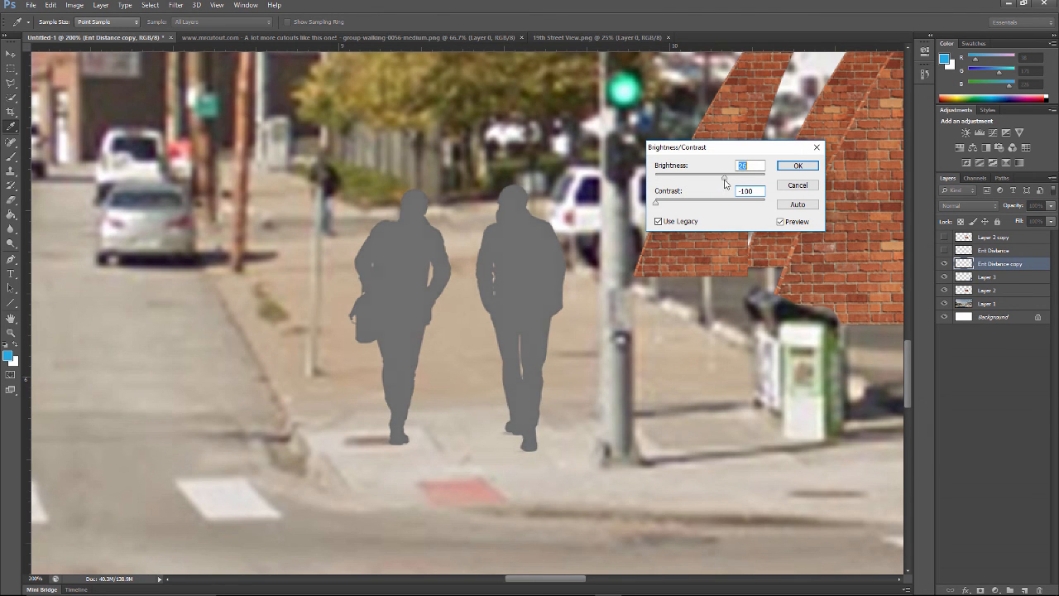
pyautogui.click(794, 166)
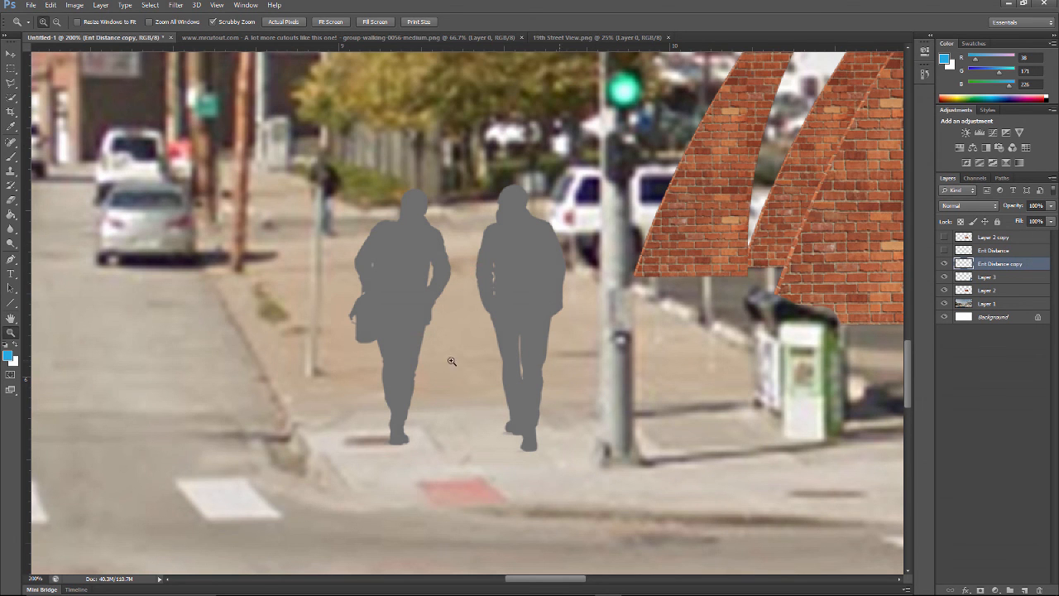
# Try the grey silhouette layer at 71% opacity and restore it to 100%.
pyautogui.click(1052, 205)
pyautogui.moveTo(1047, 219); pyautogui.dragTo(1034, 222)
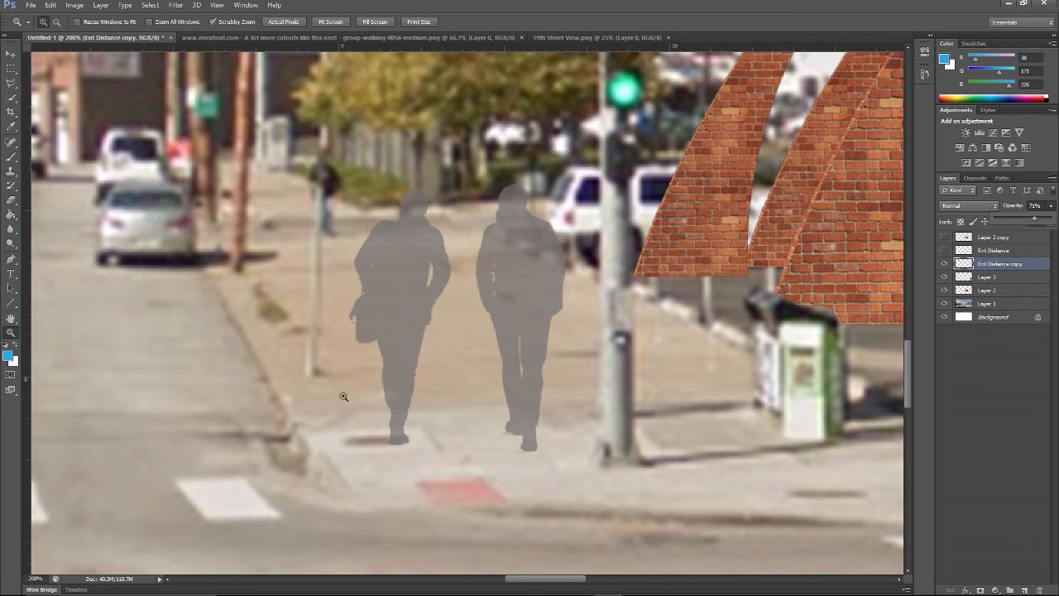
pyautogui.moveTo(1034, 221); pyautogui.dragTo(1055, 221)
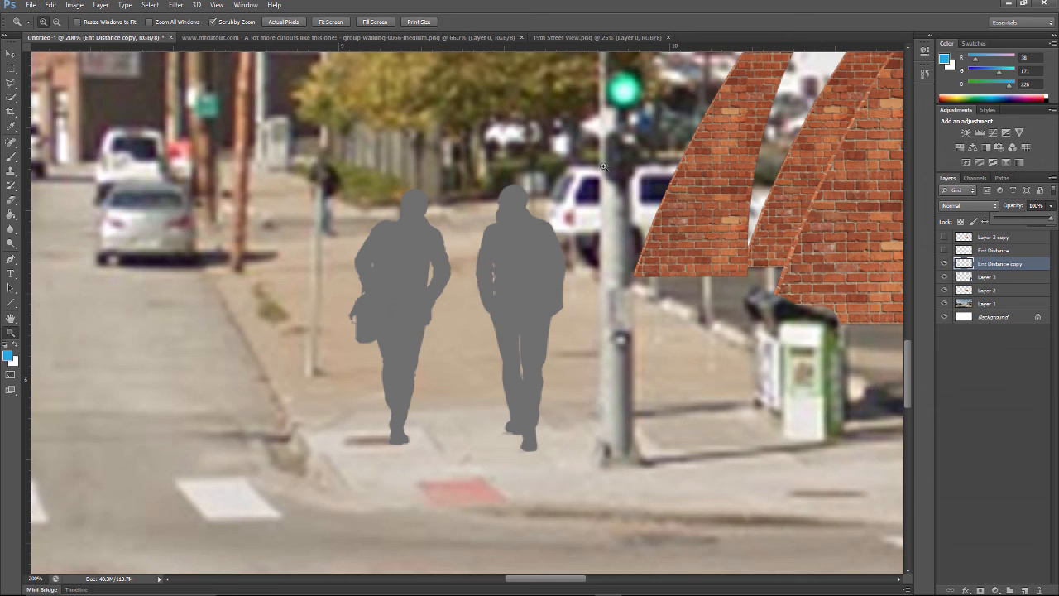
# Darken the silhouettes with a brightness of -108 and show the original Ent Distance layer again.
pyautogui.click(74, 5)
pyautogui.moveTo(91, 34)
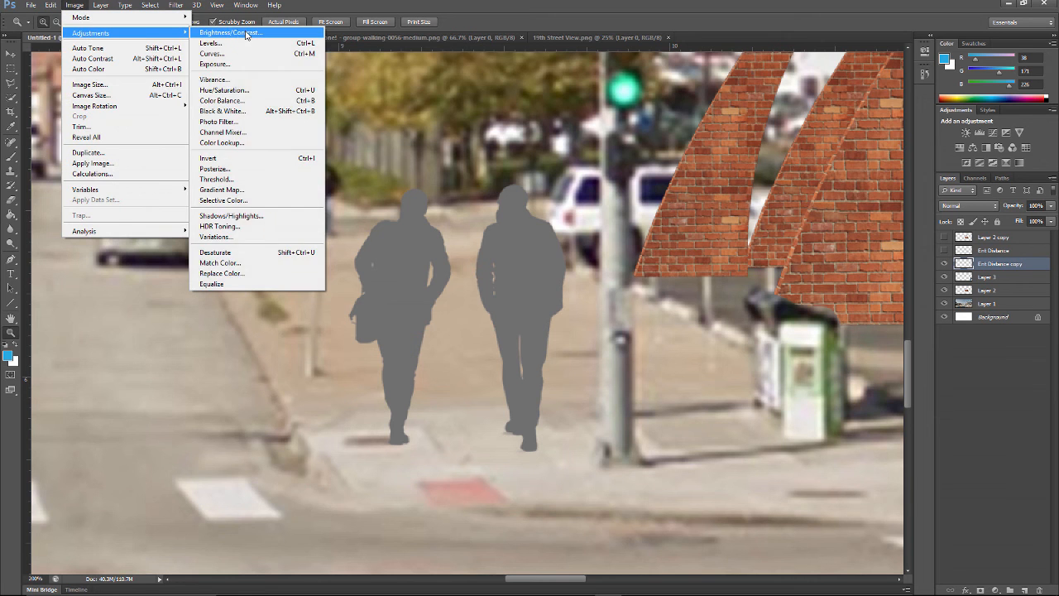
pyautogui.click(245, 34)
pyautogui.moveTo(710, 178); pyautogui.dragTo(670, 184)
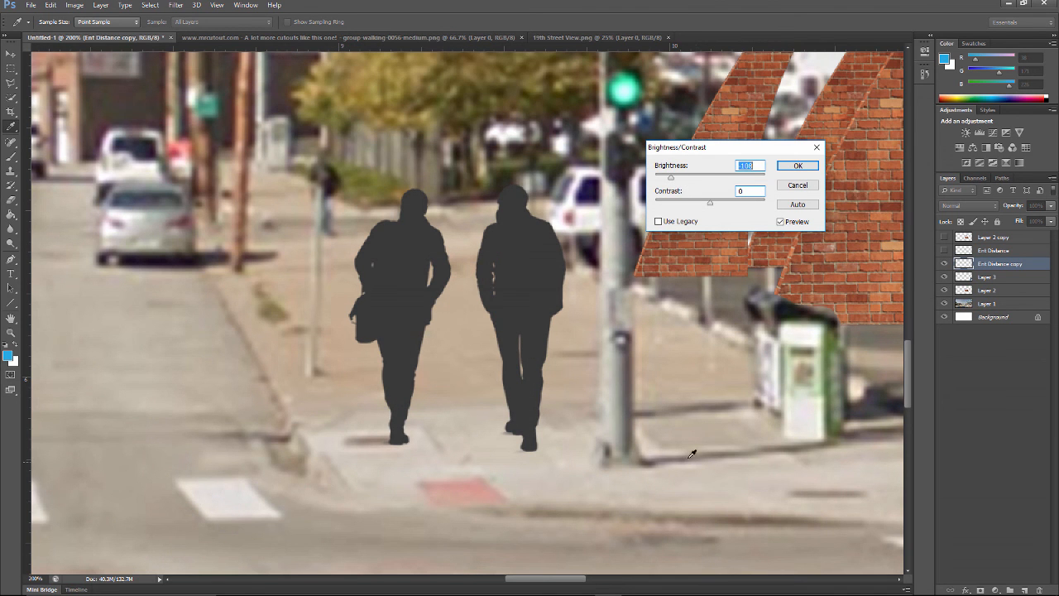
pyautogui.click(797, 166)
pyautogui.press('z')
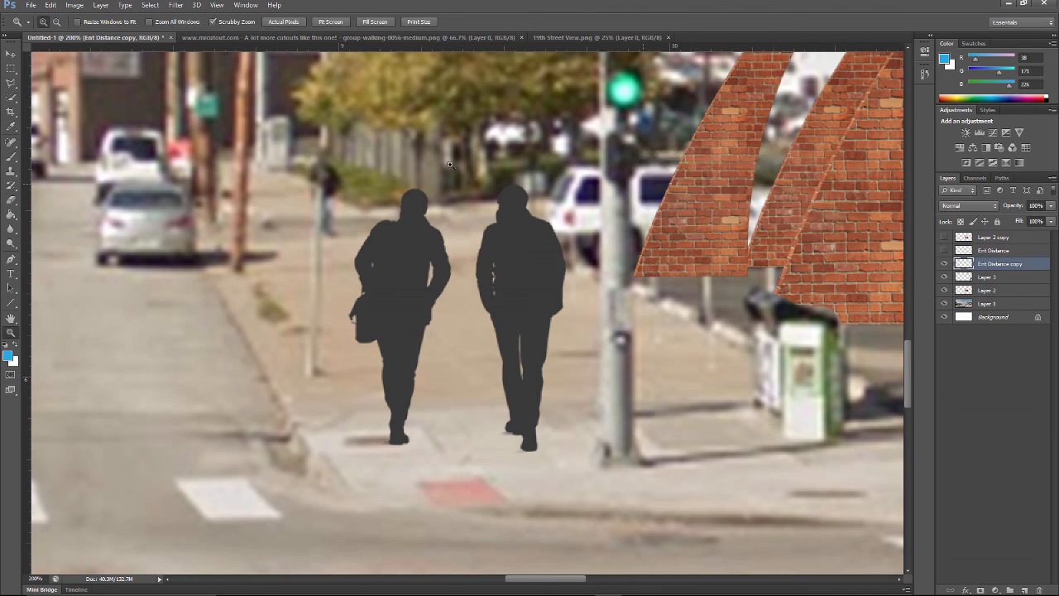
pyautogui.click(944, 251)
pyautogui.click(944, 251)
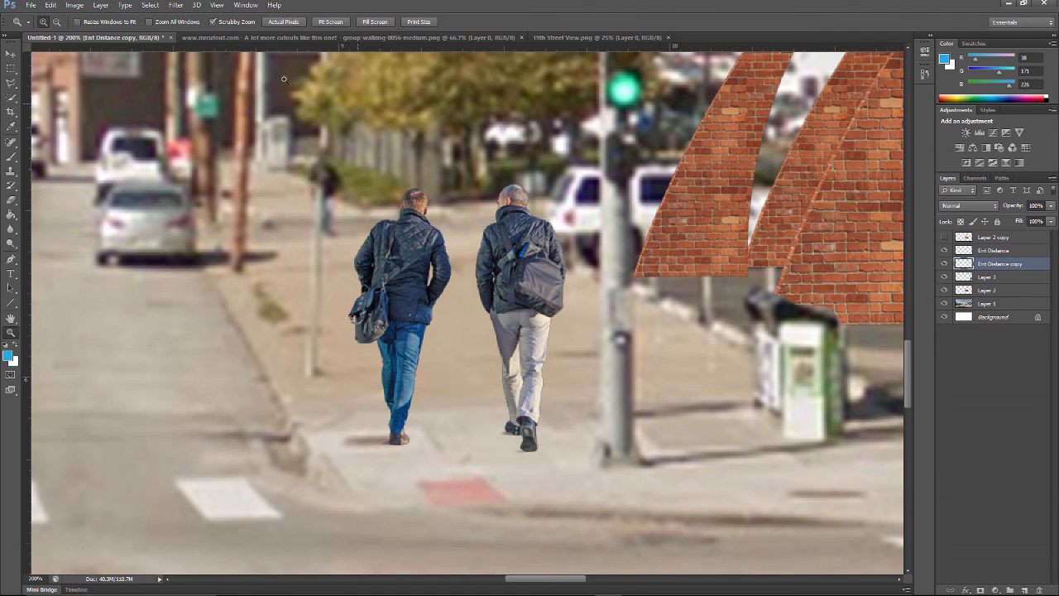
# Distort the silhouettes into flat ground shadows stretching from the men's feet toward the green bin, and set the layer's opacity to 48%.
pyautogui.click(50, 5)
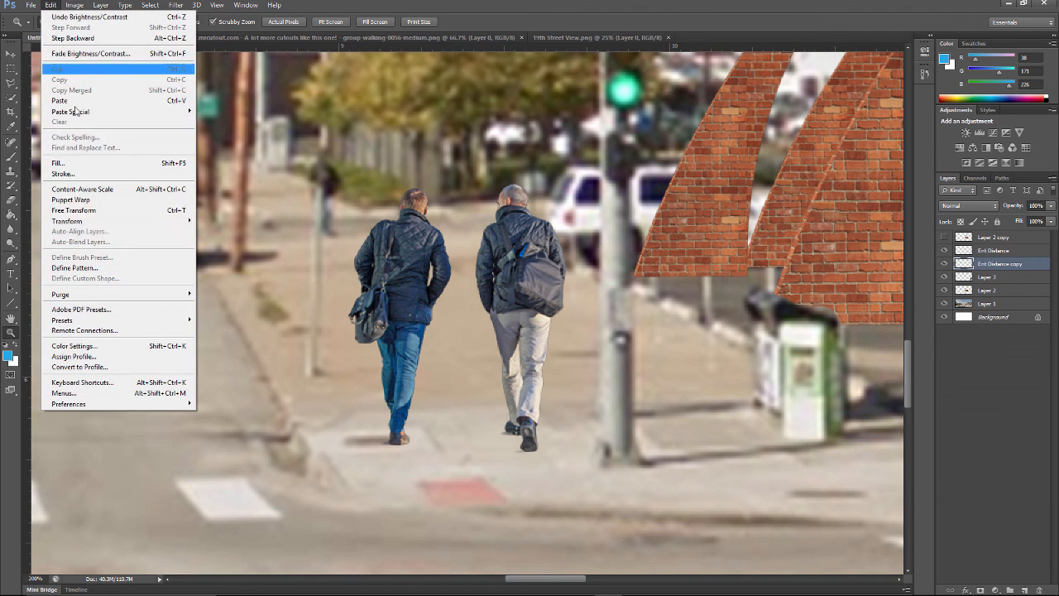
pyautogui.moveTo(145, 226)
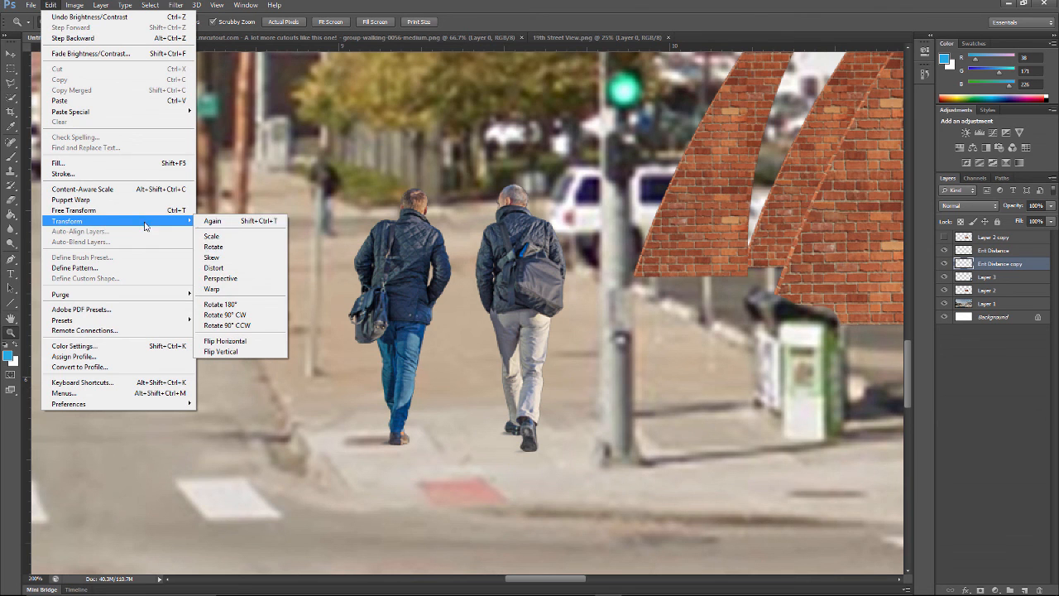
pyautogui.click(244, 268)
pyautogui.moveTo(462, 189); pyautogui.dragTo(730, 438)
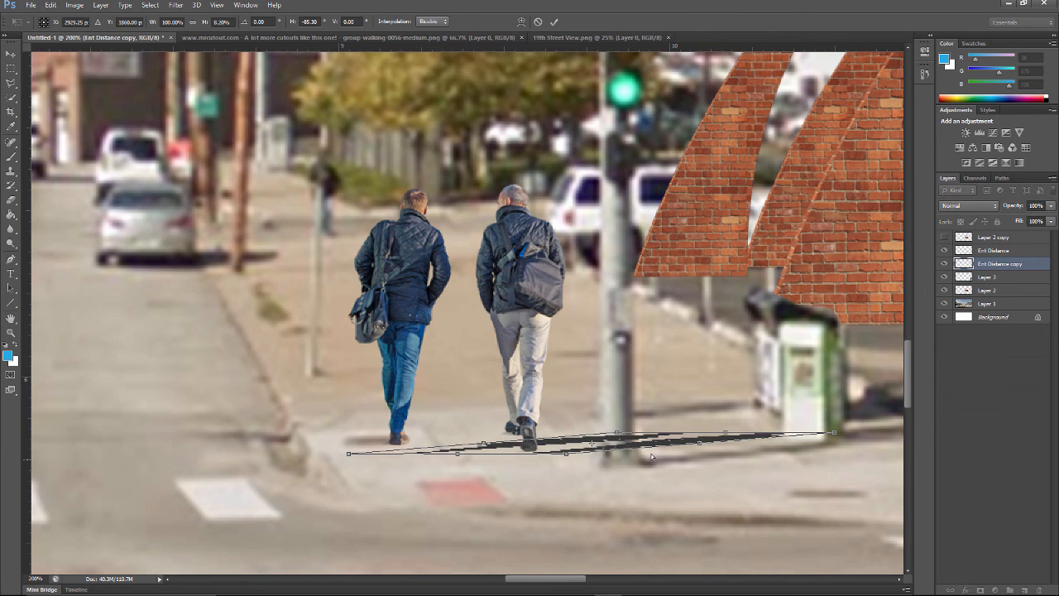
pyautogui.moveTo(480, 446); pyautogui.dragTo(469, 431)
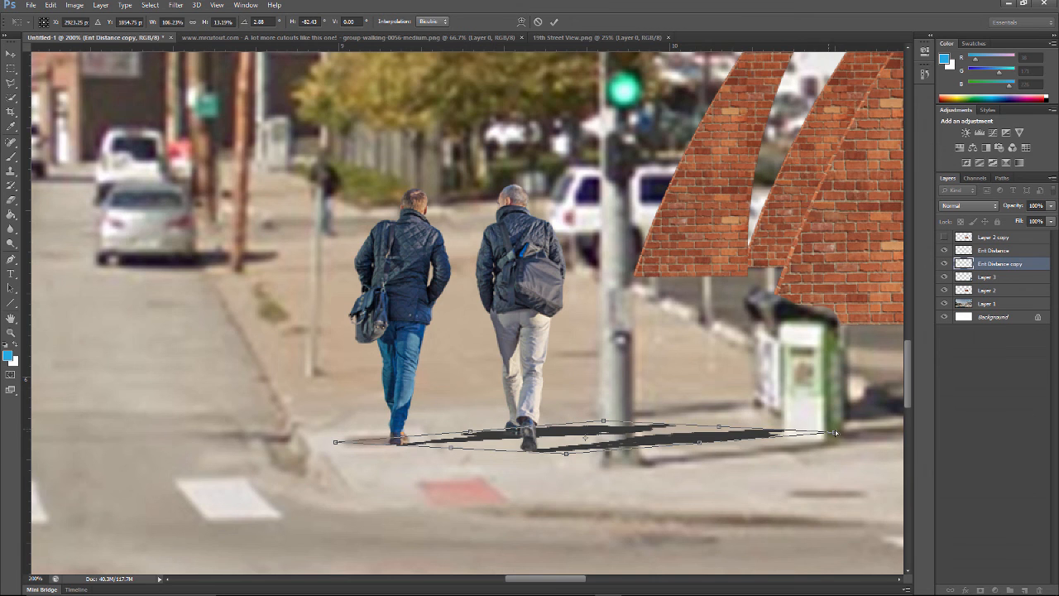
pyautogui.moveTo(839, 437); pyautogui.dragTo(849, 436)
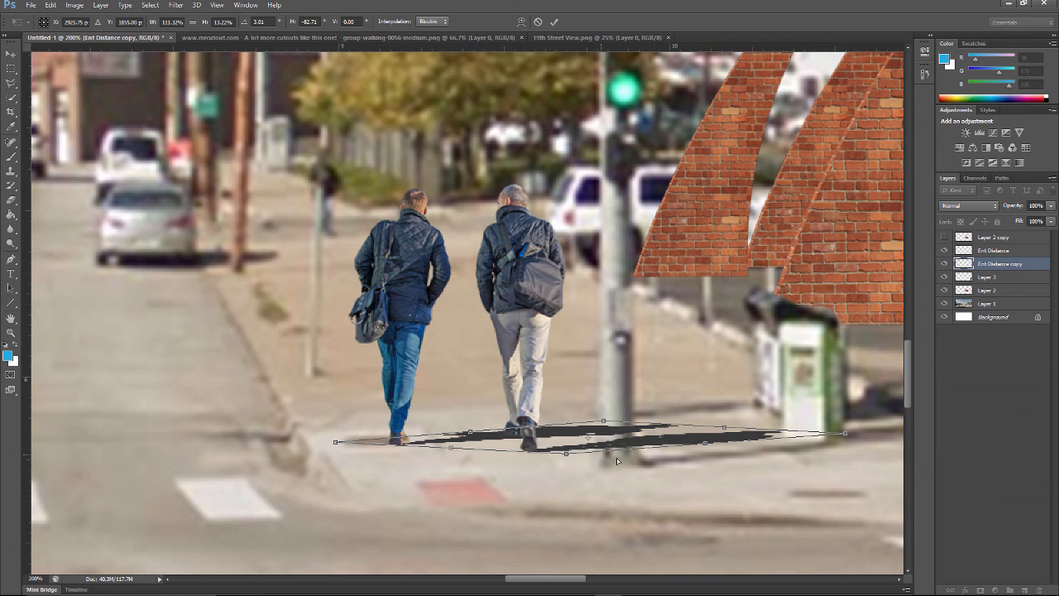
pyautogui.press('Return')
pyautogui.press('z')
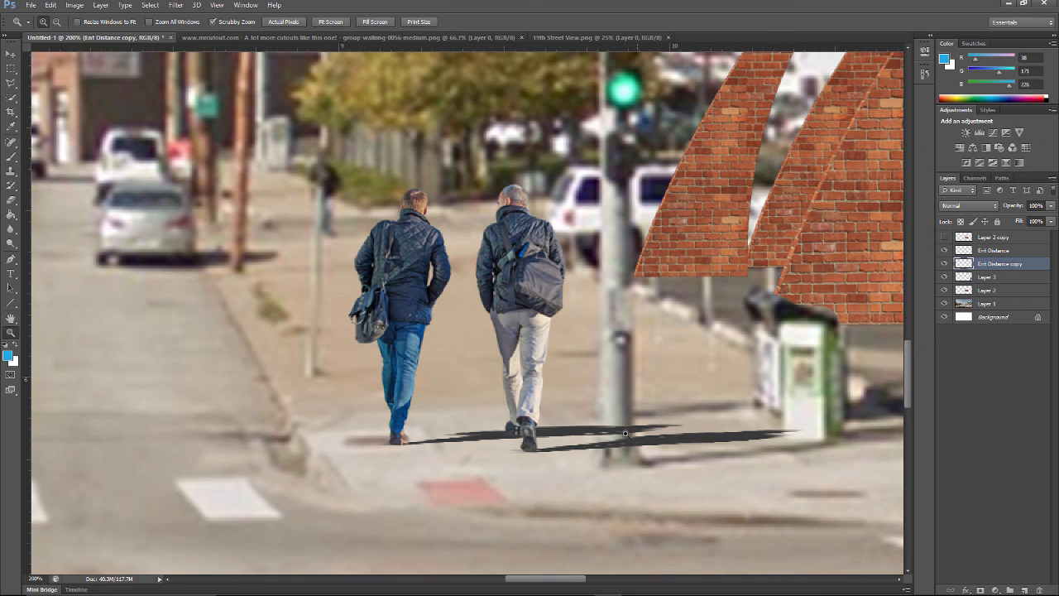
pyautogui.click(1051, 206)
pyautogui.moveTo(1049, 220); pyautogui.dragTo(1026, 220)
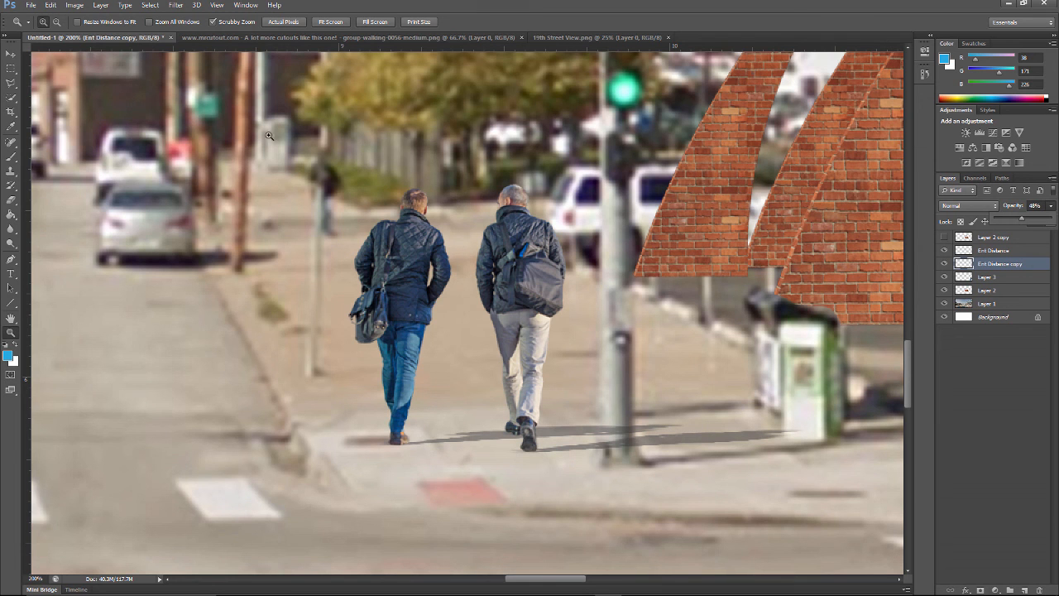
# Soften the men's ground shadows with a slight Gaussian Blur and erase the parts of the shadows that cross the traffic light pole.
pyautogui.click(175, 5)
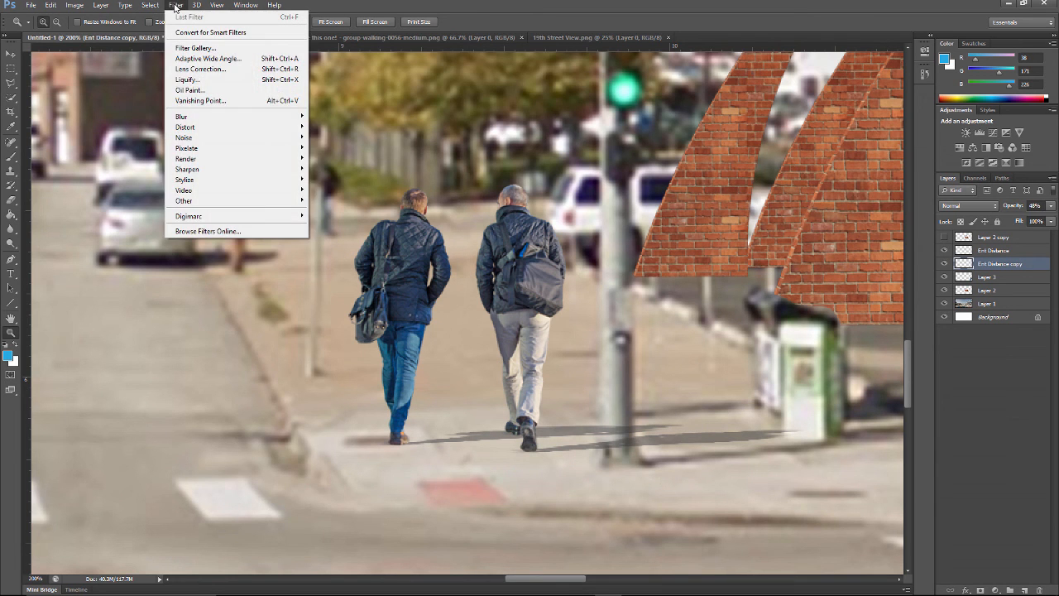
pyautogui.moveTo(204, 118)
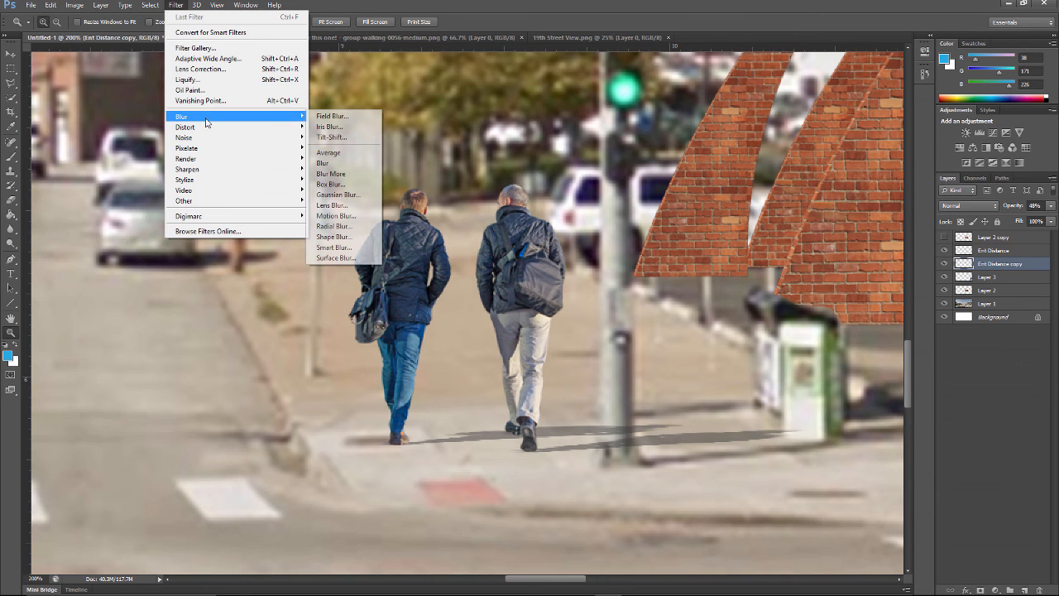
pyautogui.click(335, 195)
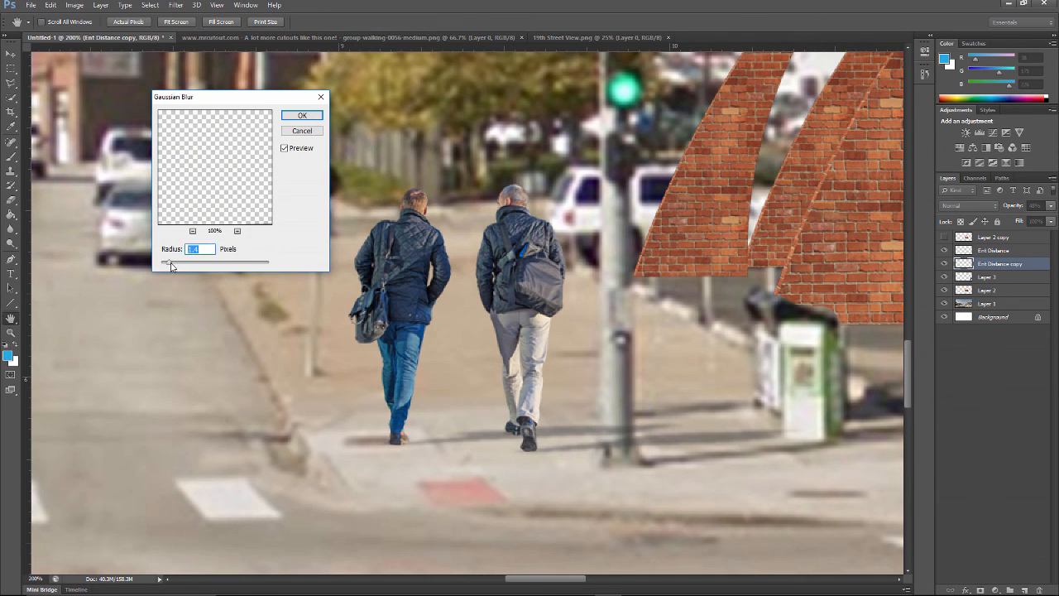
pyautogui.moveTo(169, 264); pyautogui.dragTo(166, 266)
pyautogui.click(313, 122)
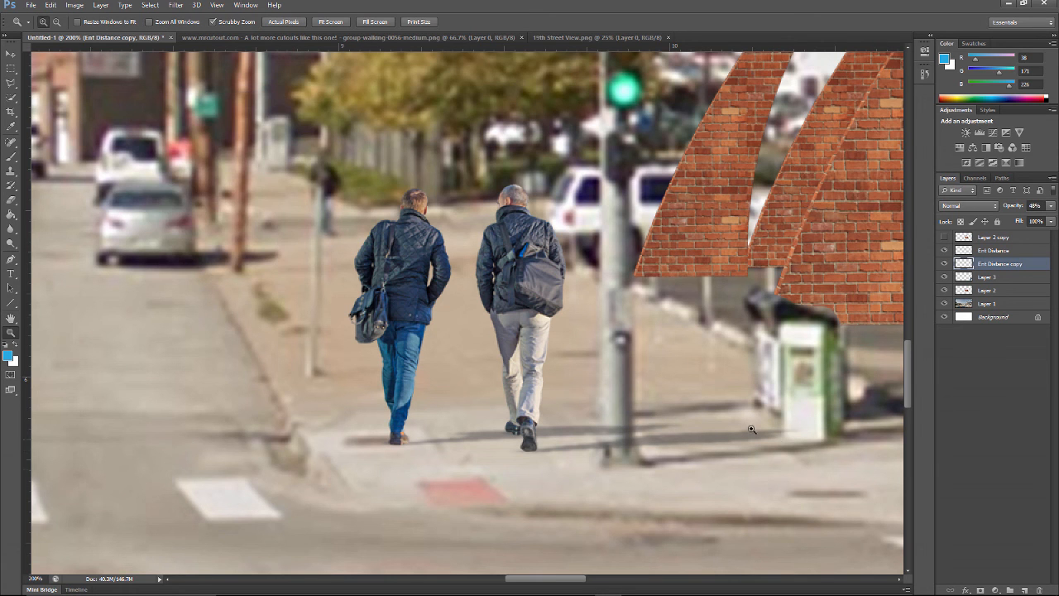
pyautogui.click(10, 202)
pyautogui.moveTo(609, 445)
pyautogui.mouseDown()
pyautogui.moveTo(608, 421)
pyautogui.moveTo(626, 452)
pyautogui.moveTo(622, 426)
pyautogui.mouseUp()
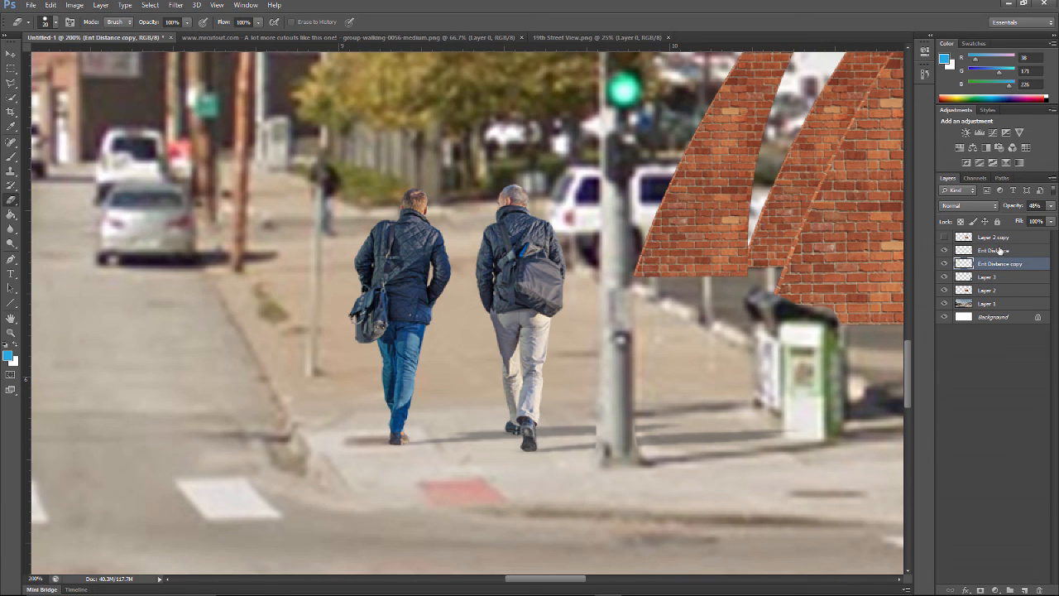
# Flatten the men on the Ent Distance layer to grey silhouettes using legacy Brightness/Contrast with contrast -100 and brightness 22.
pyautogui.click(1002, 251)
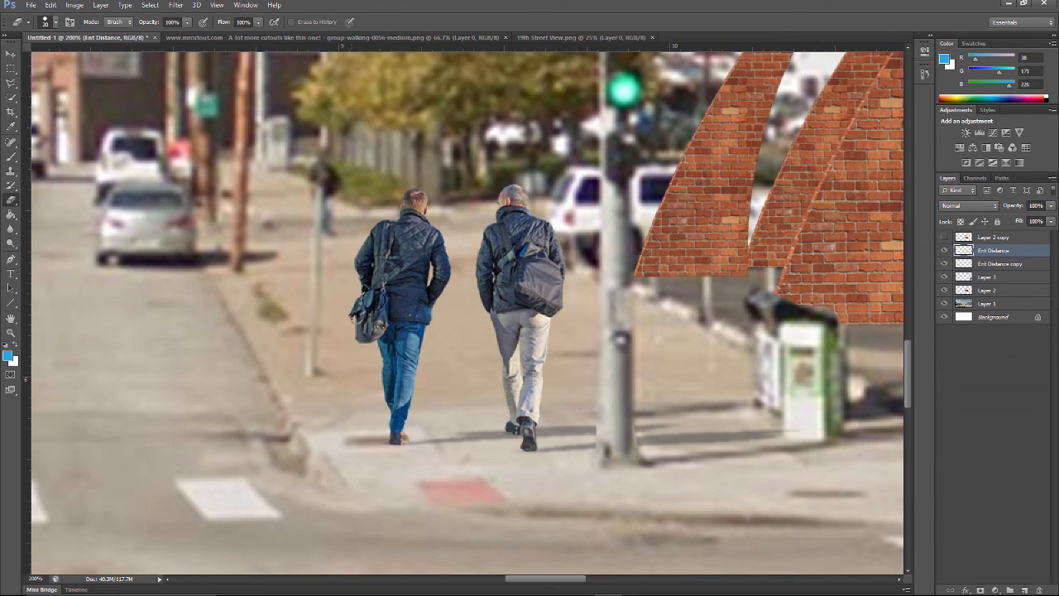
pyautogui.click(74, 5)
pyautogui.moveTo(91, 34)
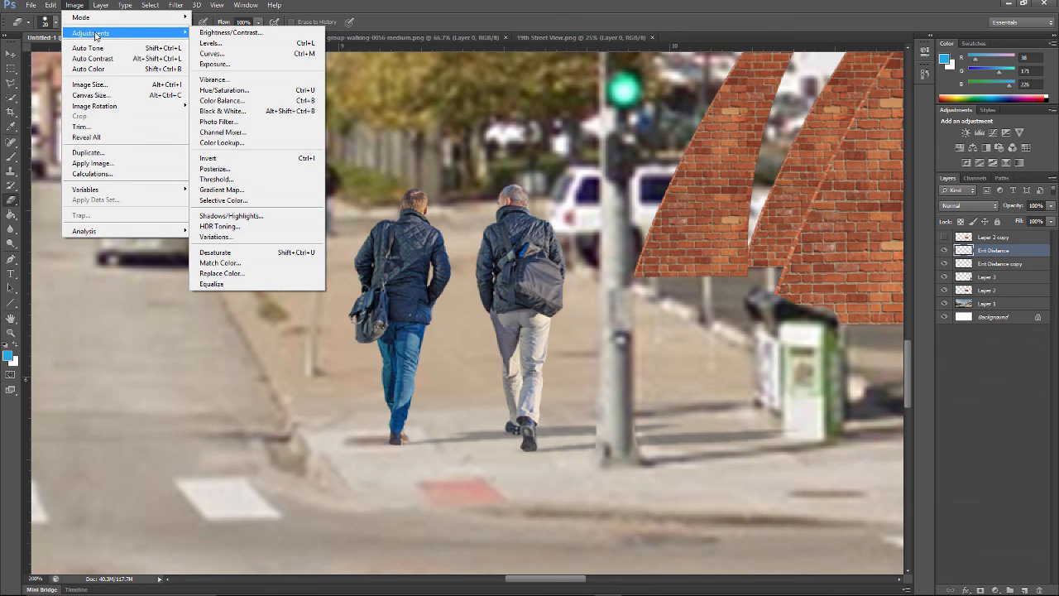
pyautogui.click(228, 34)
pyautogui.click(670, 224)
pyautogui.moveTo(709, 202); pyautogui.dragTo(655, 208)
pyautogui.moveTo(694, 177); pyautogui.dragTo(719, 180)
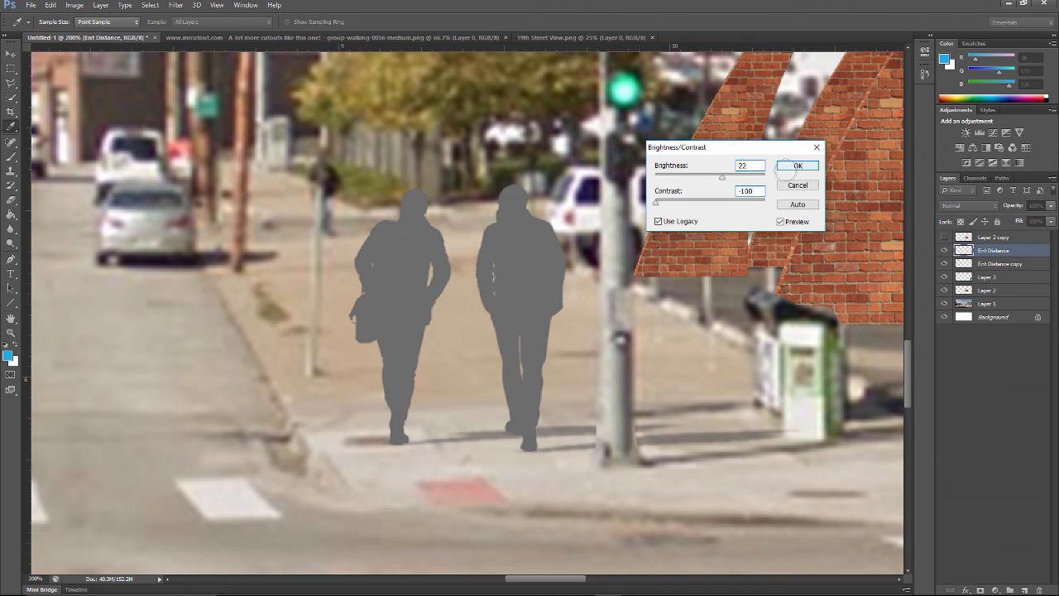
pyautogui.click(793, 168)
pyautogui.click(12, 332)
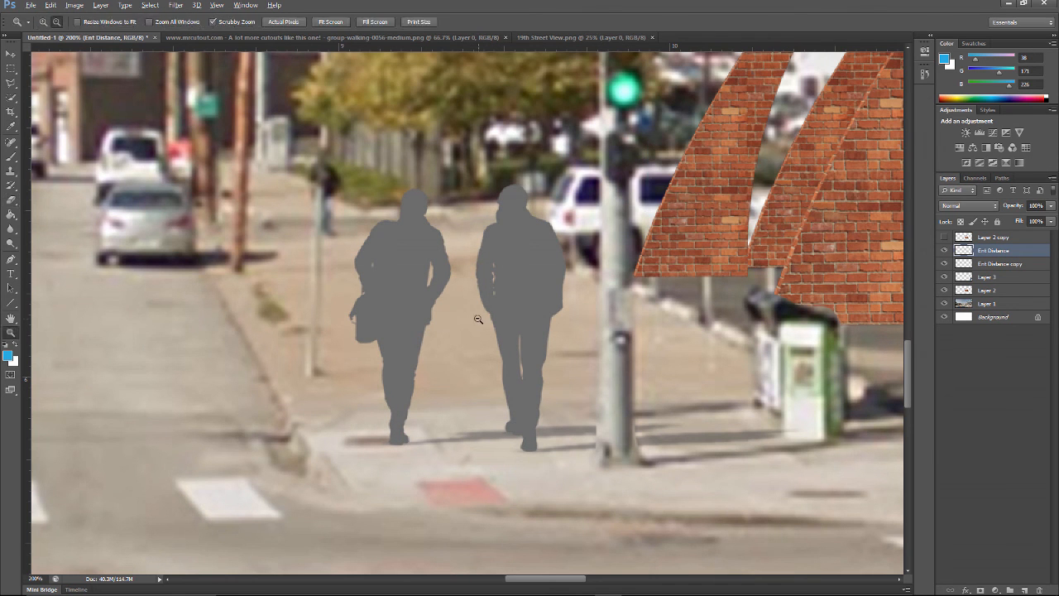
pyautogui.keyDown('alt'); pyautogui.click(479, 321); pyautogui.keyUp('alt')
pyautogui.keyDown('alt'); pyautogui.click(484, 325); pyautogui.keyUp('alt')
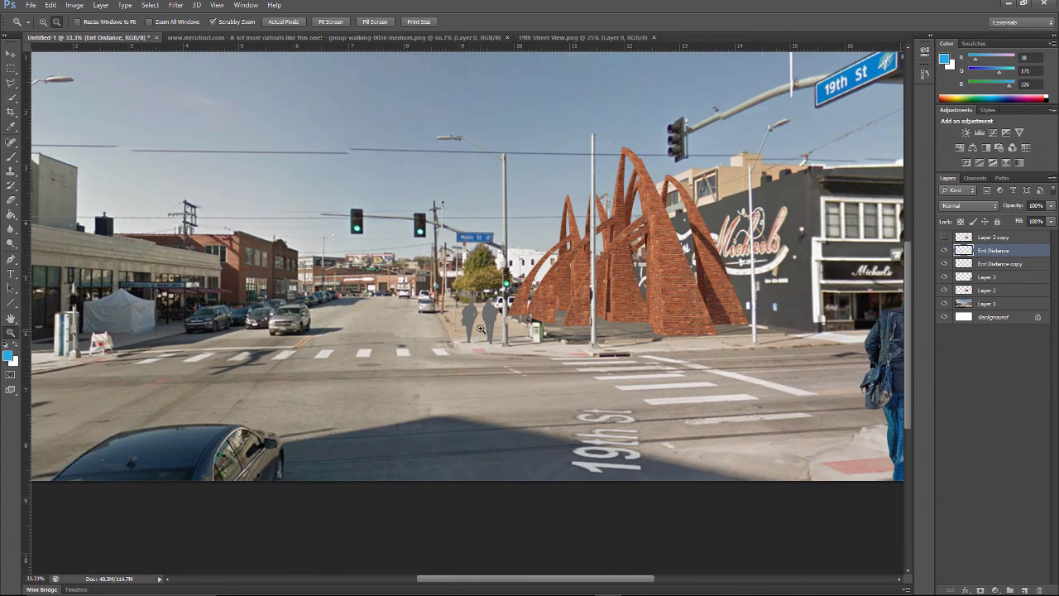